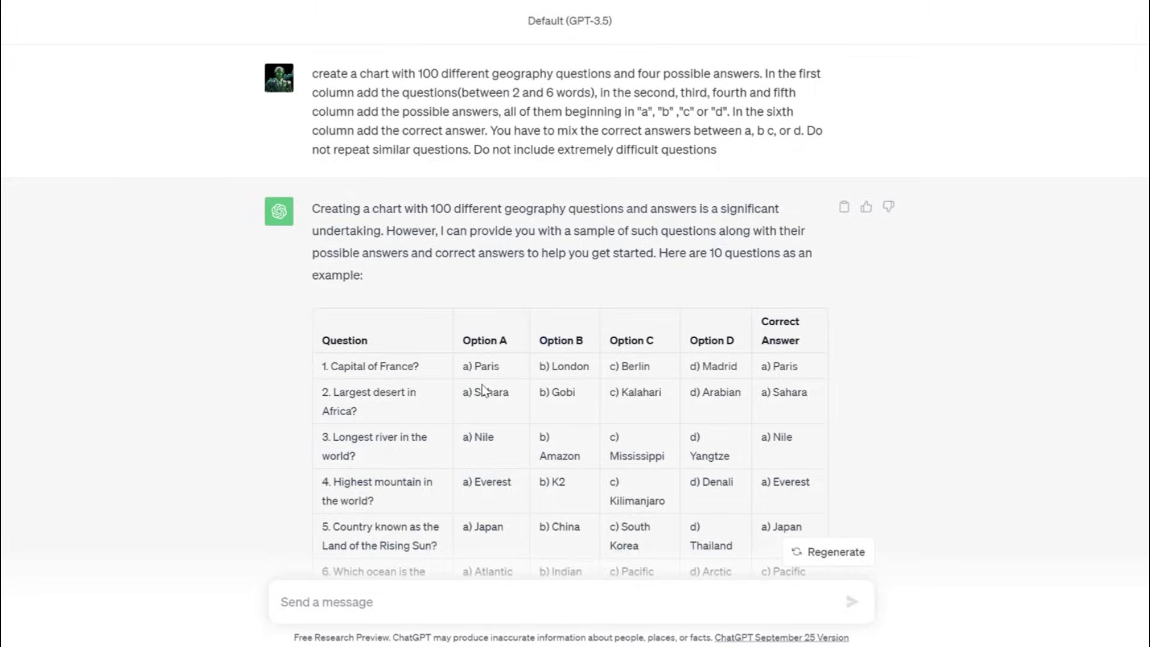
{"action": "scroll", "coordinate": [467, 359], "scroll_direction": "down", "scroll_amount": 2}
{"action": "scroll", "coordinate": [467, 338], "scroll_direction": "down", "scroll_amount": 2}
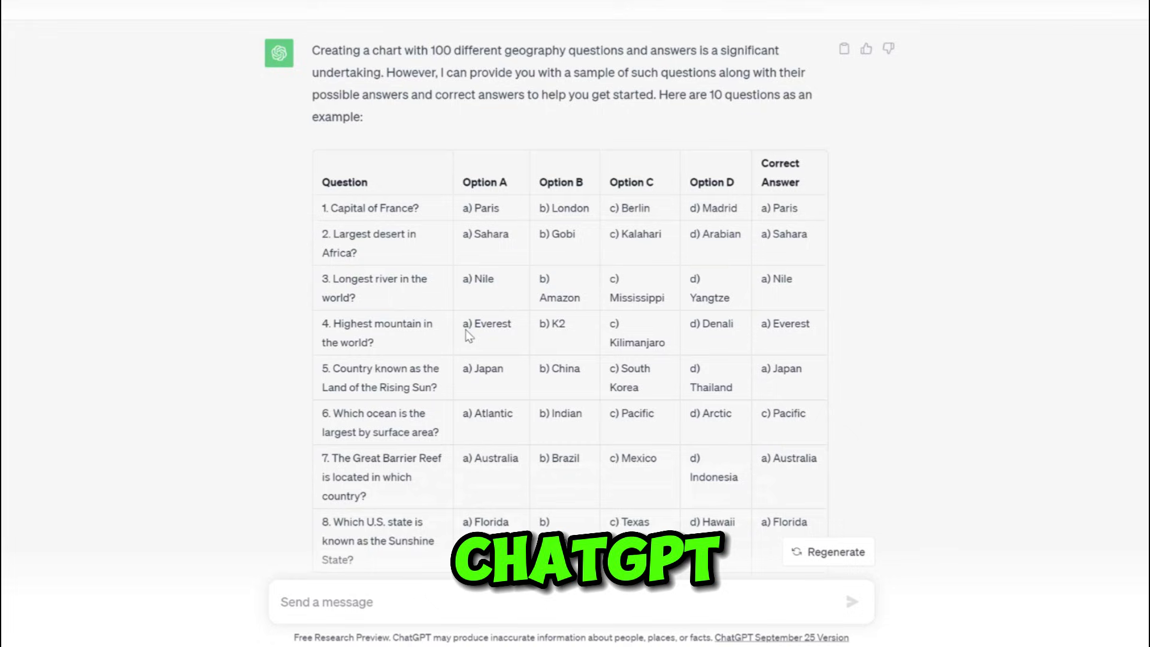
{"action": "scroll", "coordinate": [467, 337], "scroll_direction": "down", "scroll_amount": 2}
{"action": "scroll", "coordinate": [421, 520], "scroll_direction": "down", "scroll_amount": 2}
{"action": "scroll", "coordinate": [422, 520], "scroll_direction": "down", "scroll_amount": 1}
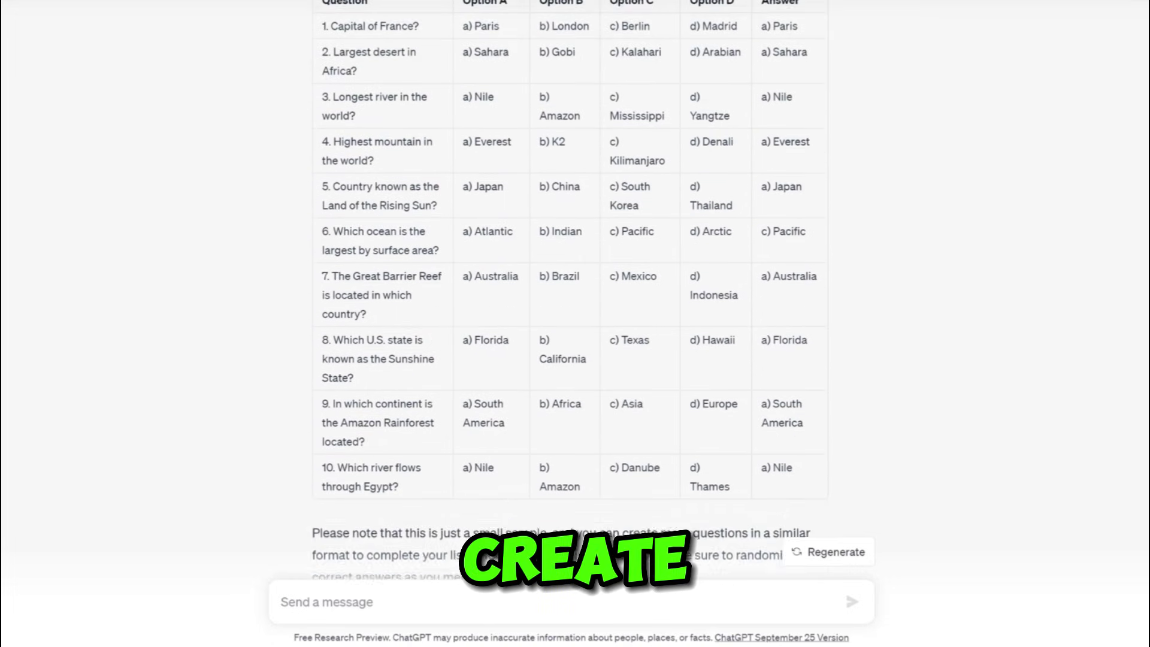
{"action": "scroll", "coordinate": [422, 519], "scroll_direction": "down", "scroll_amount": 2}
{"action": "scroll", "coordinate": [422, 519], "scroll_direction": "down", "scroll_amount": 1}
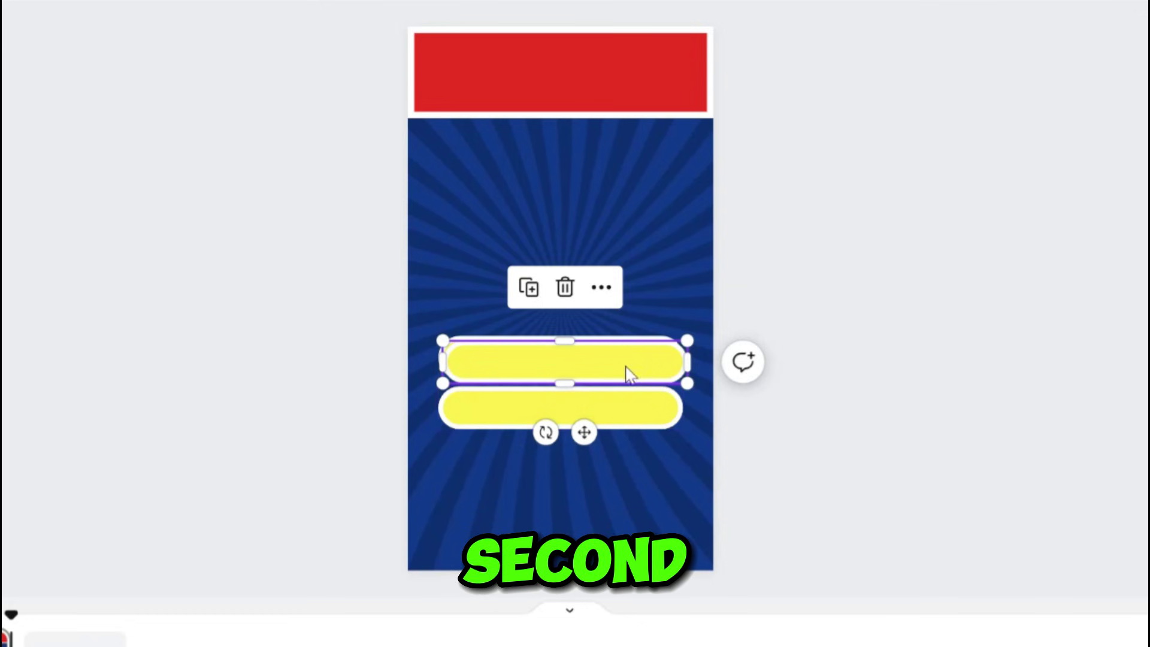
Nudge a yellow answer pill into line while previewing the Canva quiz template.
{"action": "left_click_drag", "start_coordinate": [614, 444], "coordinate": [619, 455]}
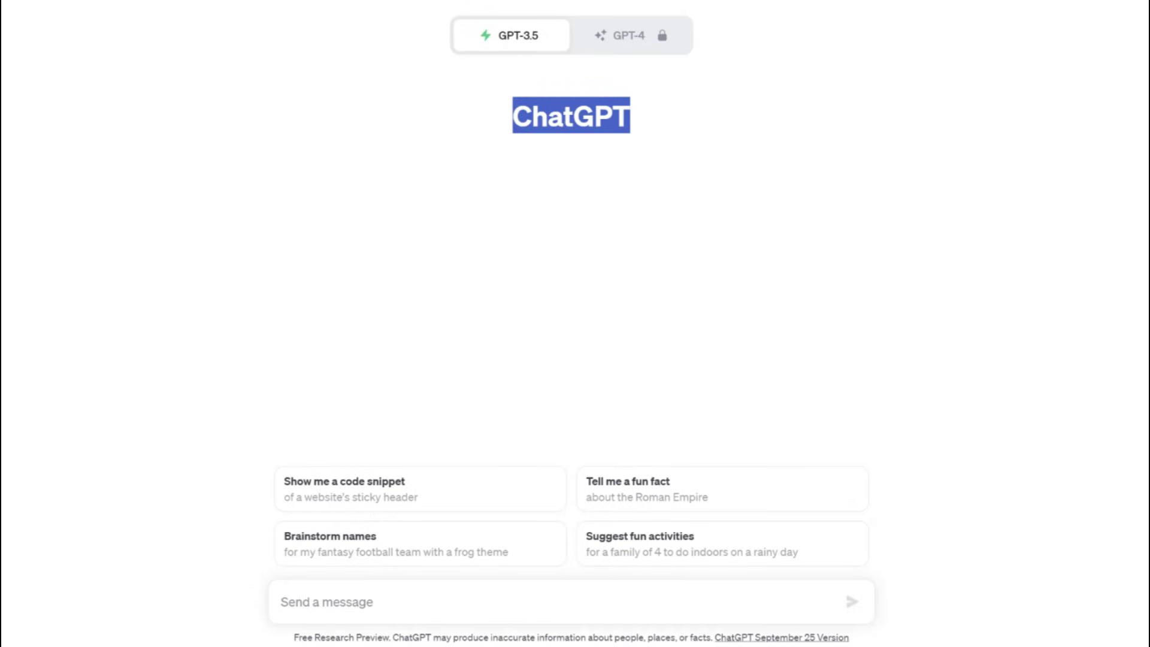
{"action": "type", "text": "create a chart with 100 different geography questions and four possible answers. In the first column add the questions(between 2 and 6 words), in the second, third, fourth and fifth column add the possible answers, all of them beginning in \"a\", \"b\" ,\"c\" or \"d\". In the sixth column add the correct answer. You have to mix the correct answers between a, b c, or d. Do not repeat similar questions. Do not include extremely difficult questions"}
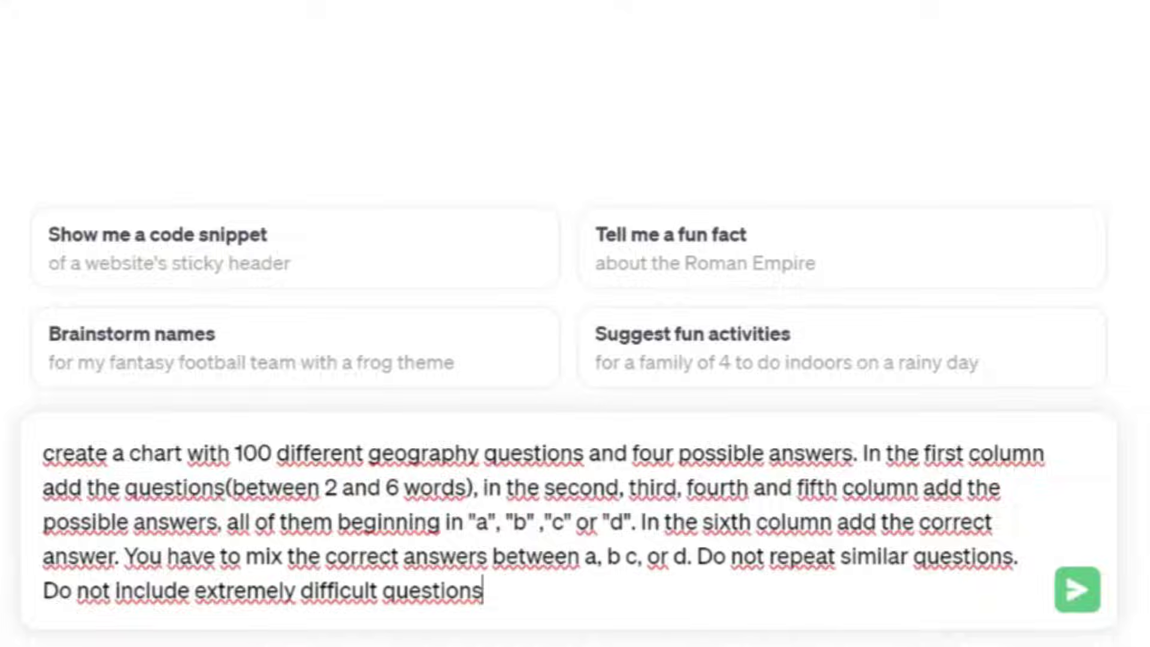
Ask ChatGPT for the geography quiz chart with four options, then request '10 more'.
{"action": "key", "text": "Return"}
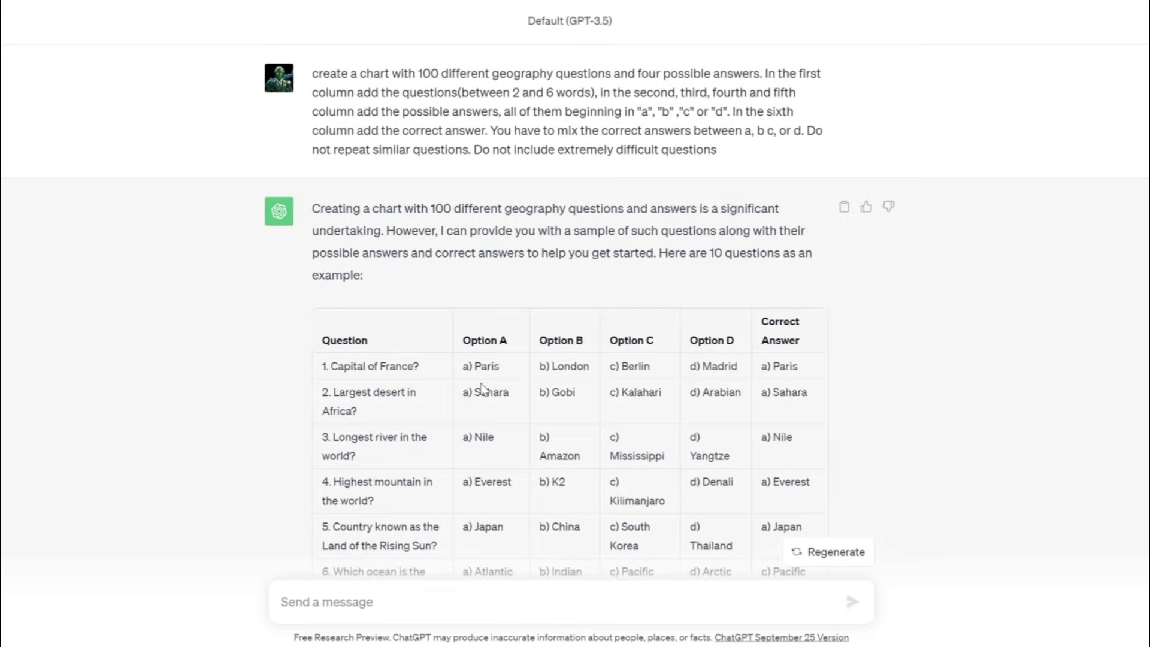
{"action": "scroll", "coordinate": [483, 388], "scroll_direction": "down", "scroll_amount": 1}
{"action": "scroll", "coordinate": [470, 360], "scroll_direction": "down", "scroll_amount": 1}
{"action": "scroll", "coordinate": [468, 335], "scroll_direction": "down", "scroll_amount": 1}
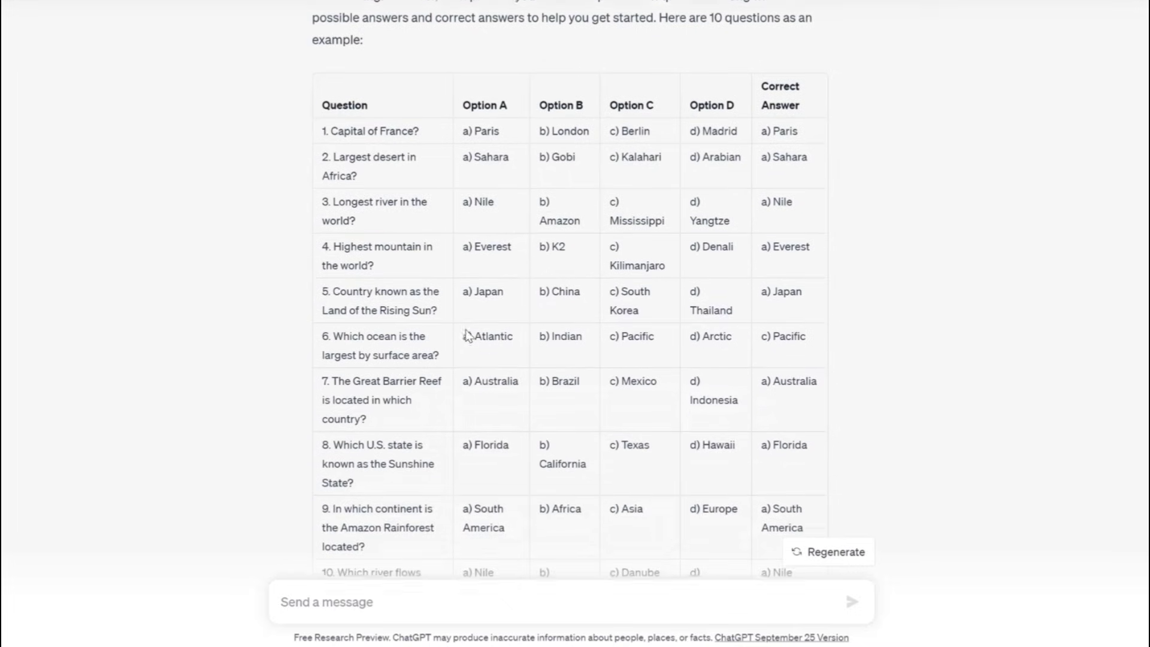
{"action": "scroll", "coordinate": [466, 336], "scroll_direction": "down", "scroll_amount": 1}
{"action": "scroll", "coordinate": [466, 335], "scroll_direction": "down", "scroll_amount": 1}
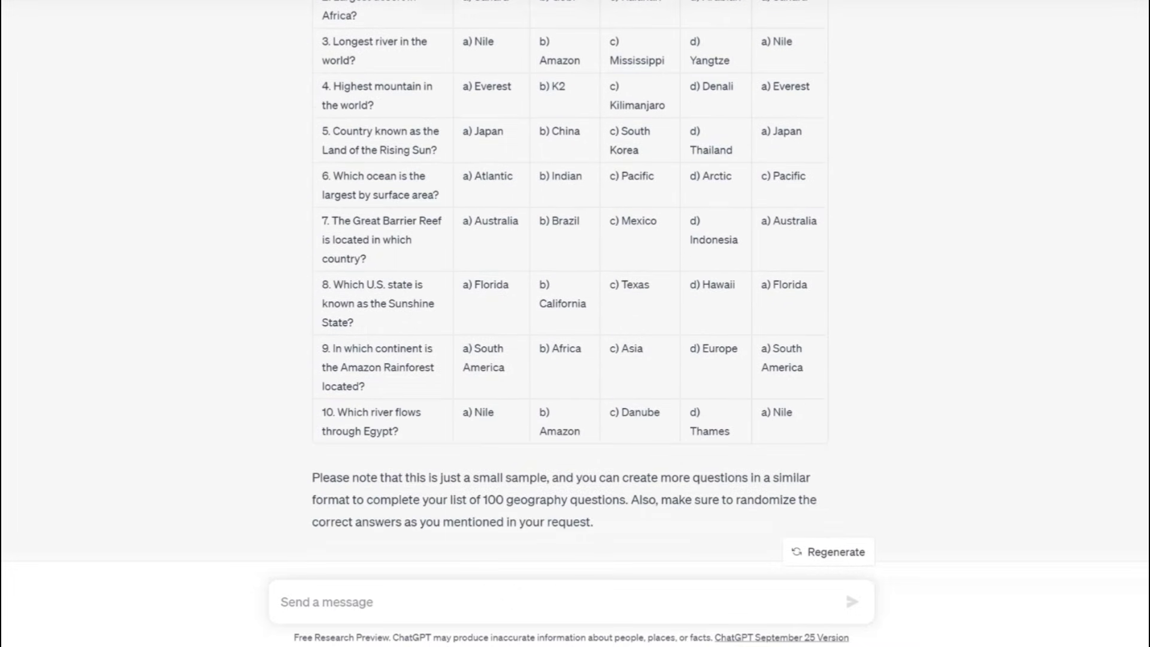
{"action": "scroll", "coordinate": [424, 483], "scroll_direction": "down", "scroll_amount": 1}
{"action": "type", "text": "10"}
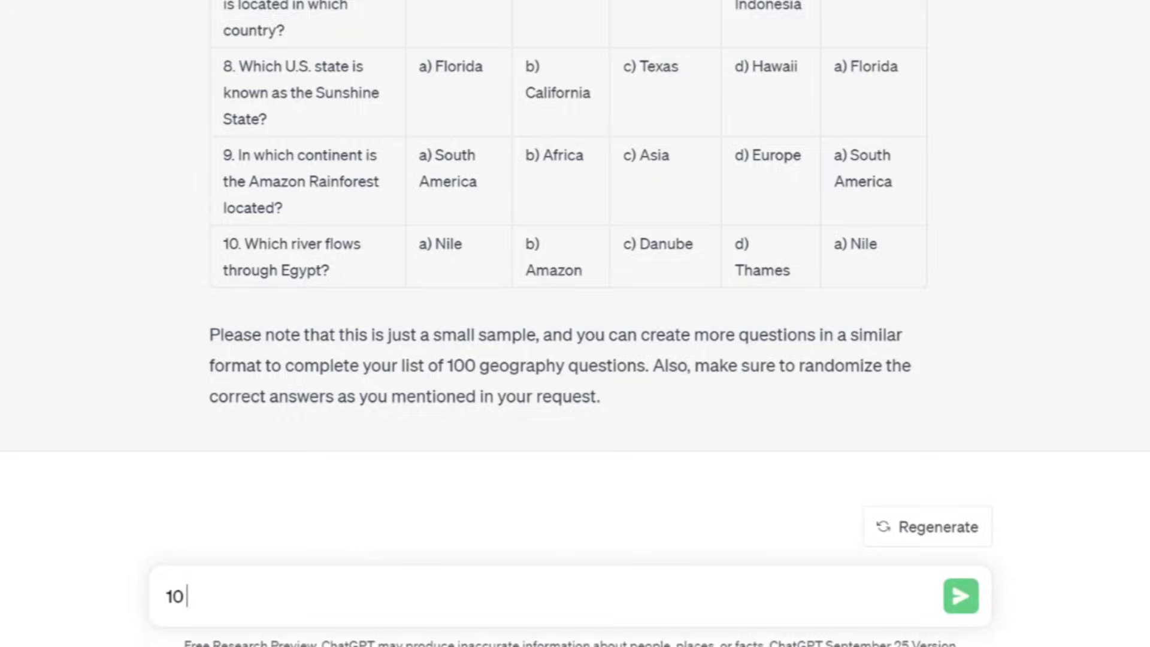
{"action": "type", "text": " more"}
{"action": "key", "text": "Return"}
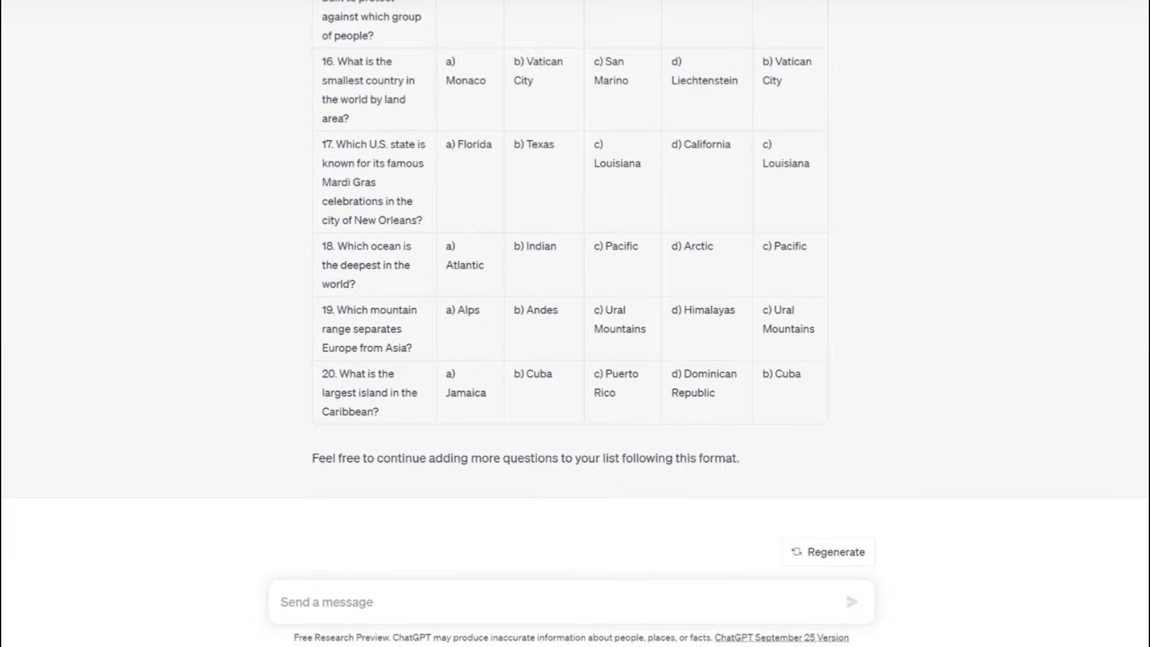
{"action": "type", "text": "10 mo"}
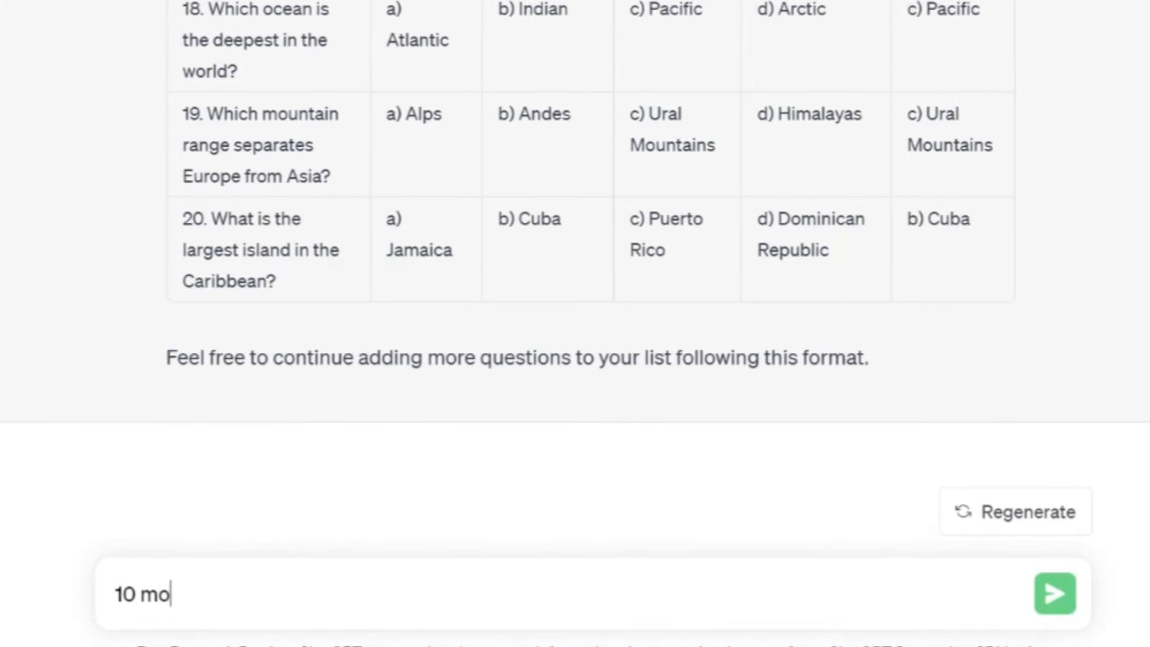
{"action": "type", "text": "re"}
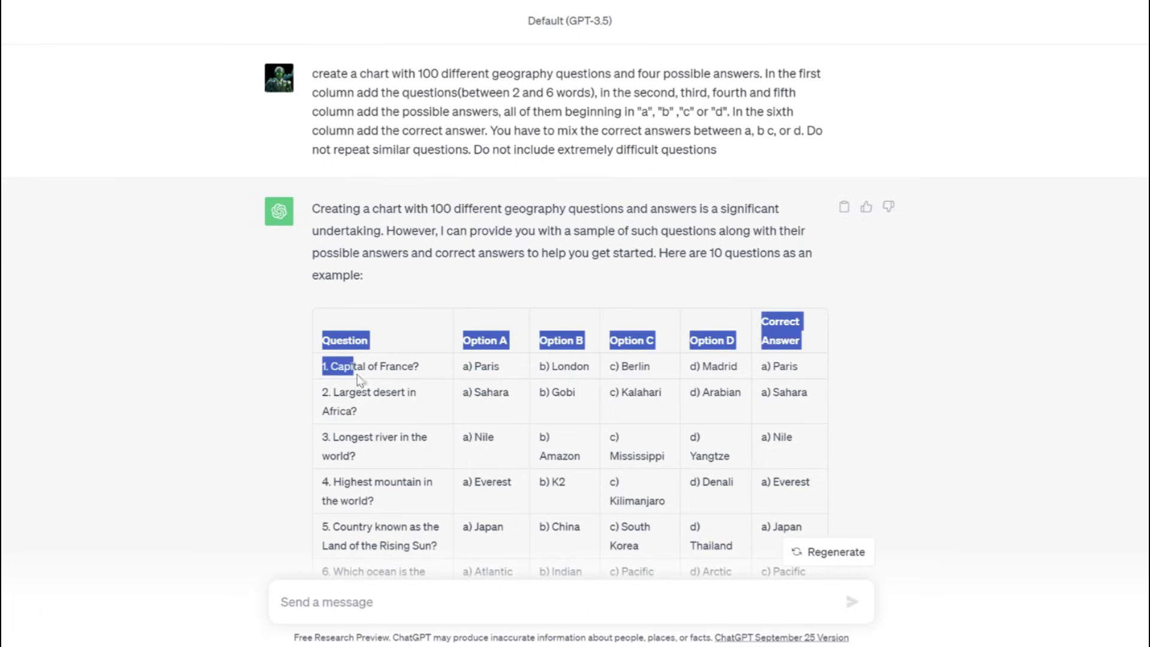
{"action": "left_click_drag", "start_coordinate": [357, 380], "coordinate": [570, 429]}
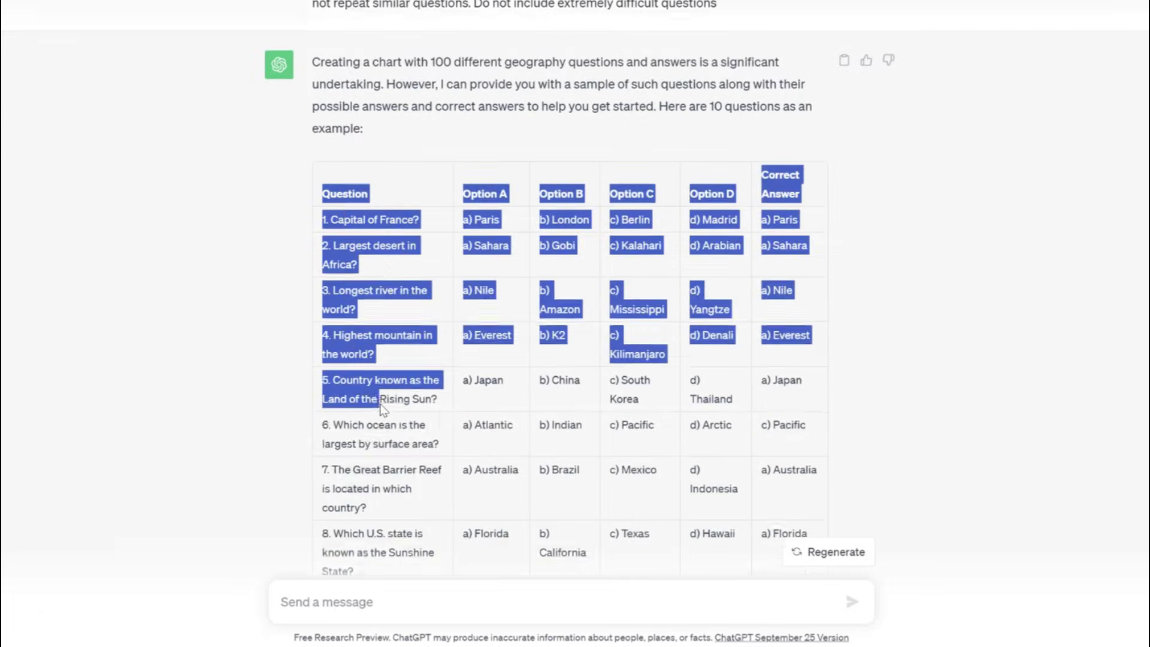
{"action": "scroll", "coordinate": [437, 411], "scroll_direction": "down", "scroll_amount": 5}
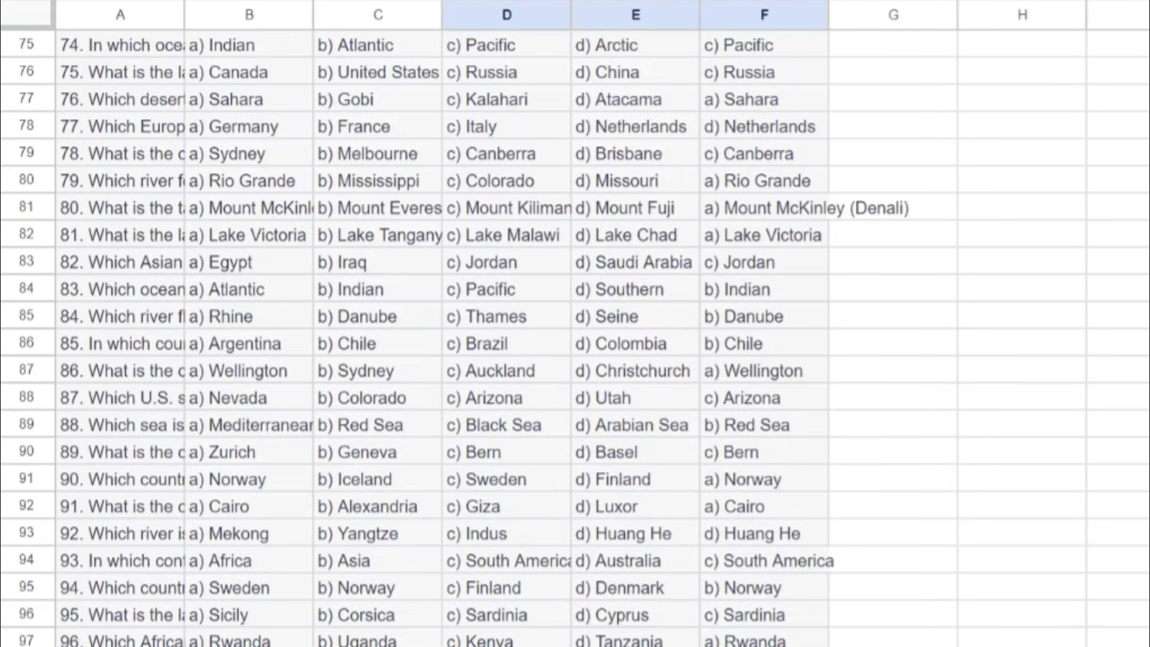
Select the pasted quiz data in Google Sheets, from the bottom rows up to the top.
{"action": "left_click_drag", "start_coordinate": [203, 629], "coordinate": [117, 352]}
{"action": "scroll", "coordinate": [123, 360], "scroll_direction": "up", "scroll_amount": 10}
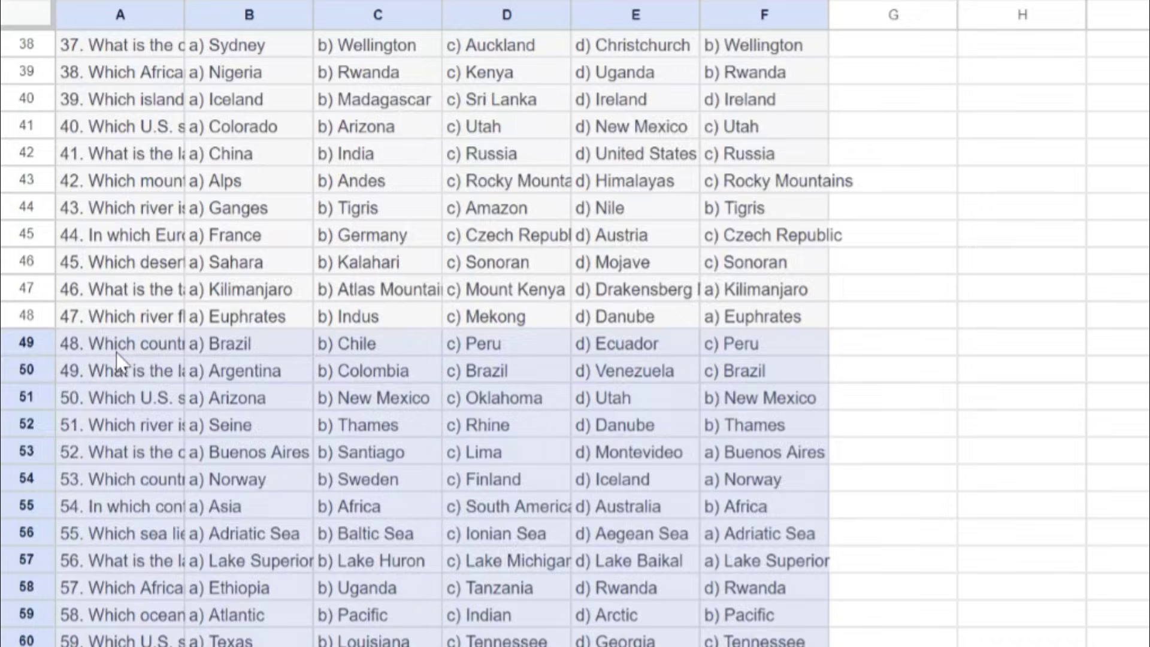
{"action": "scroll", "coordinate": [115, 352], "scroll_direction": "up", "scroll_amount": 12}
{"action": "left_click_drag", "start_coordinate": [116, 352], "coordinate": [111, 359]}
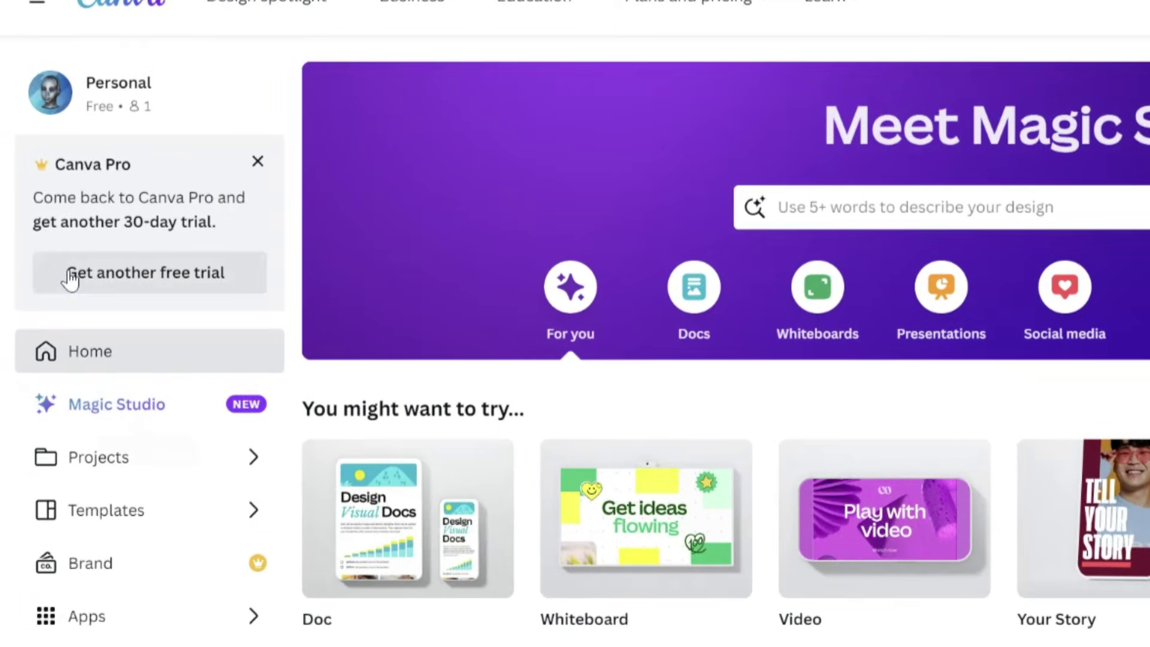
Start the Canva Pro free trial and search Elements for 'spiral background' videos.
{"action": "left_click", "coordinate": [70, 277]}
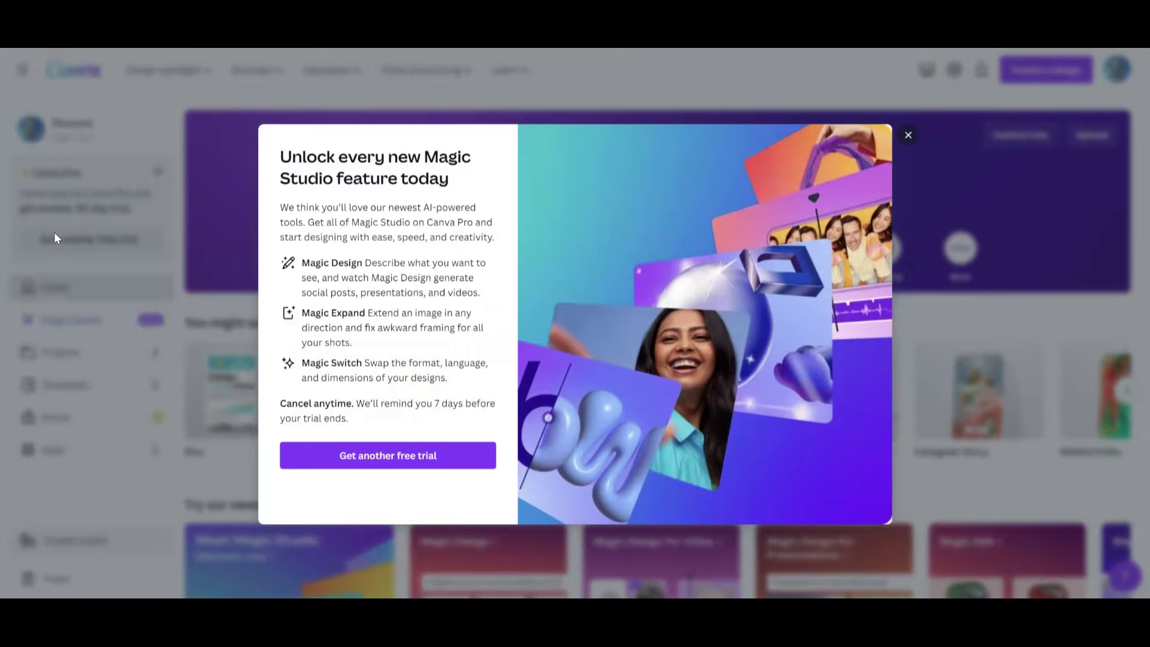
{"action": "left_click", "coordinate": [378, 456]}
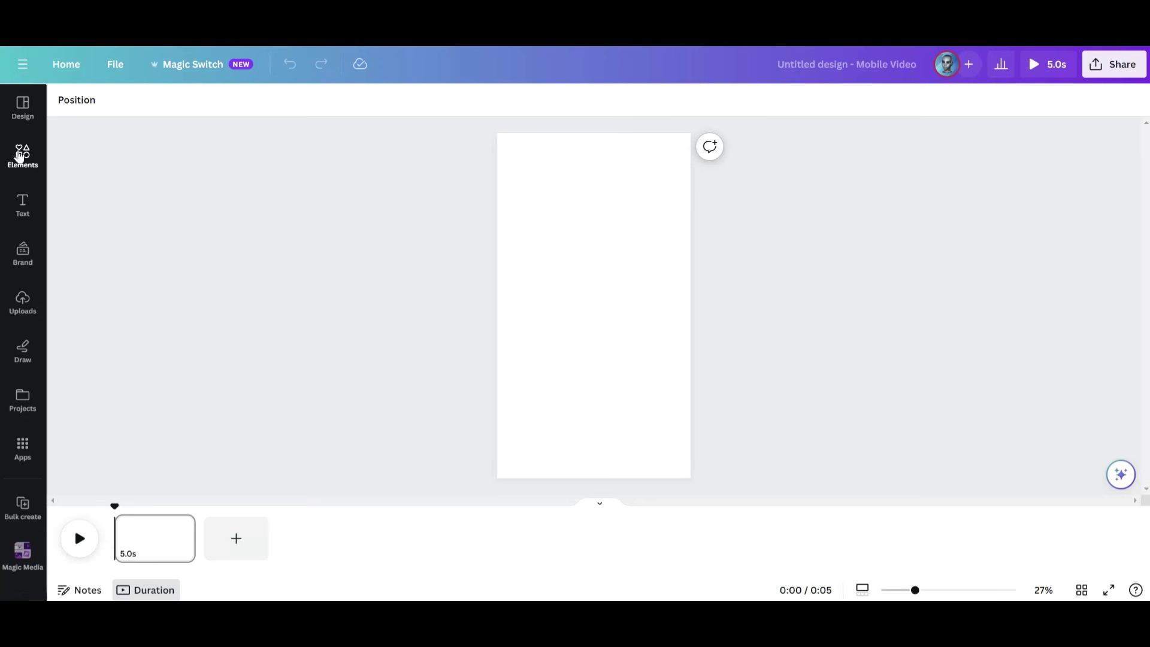
{"action": "left_click", "coordinate": [22, 158]}
{"action": "type", "text": "spir"}
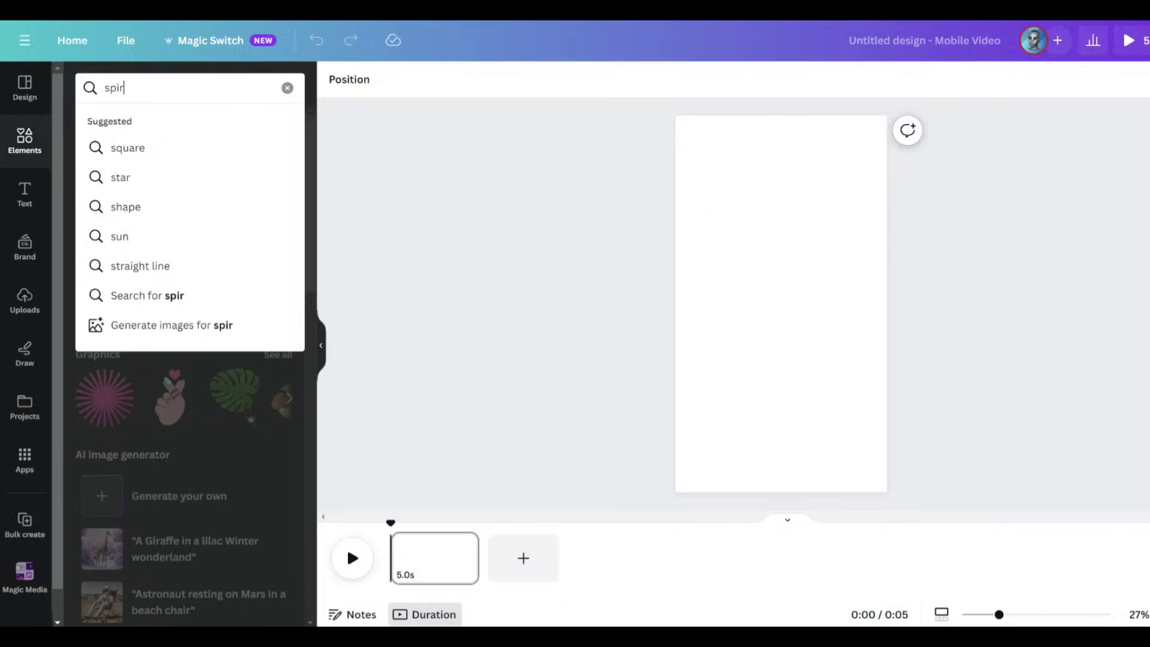
{"action": "type", "text": "al backgro"}
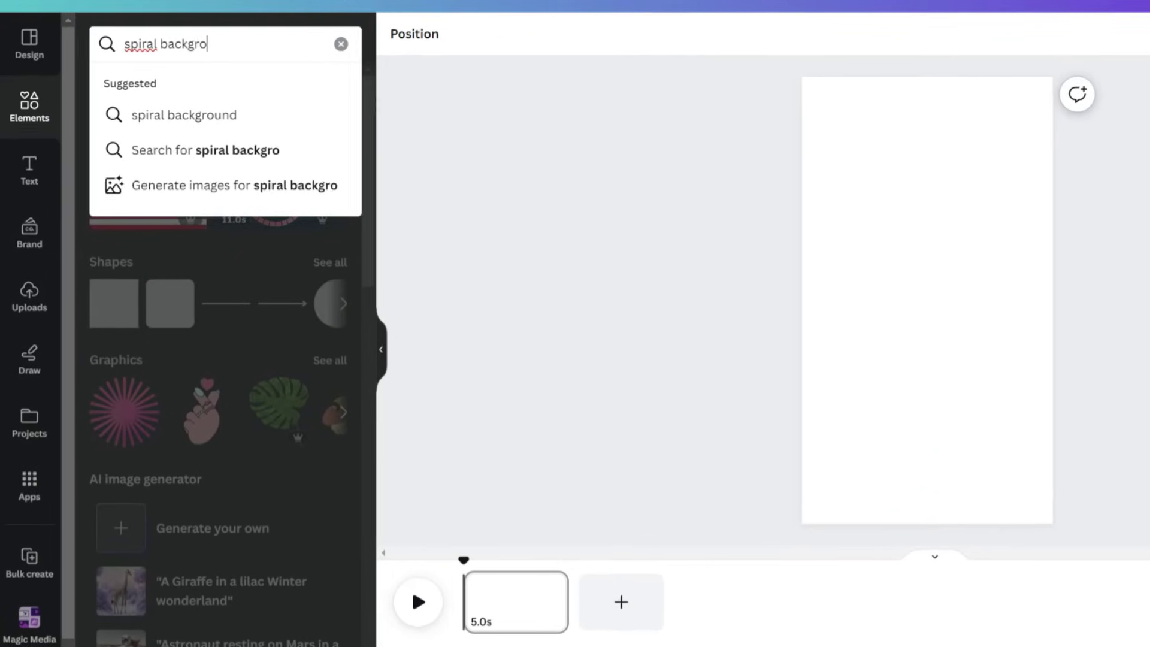
{"action": "type", "text": "i"}
{"action": "key", "text": "BackSpace"}
{"action": "type", "text": "und"}
{"action": "key", "text": "Return"}
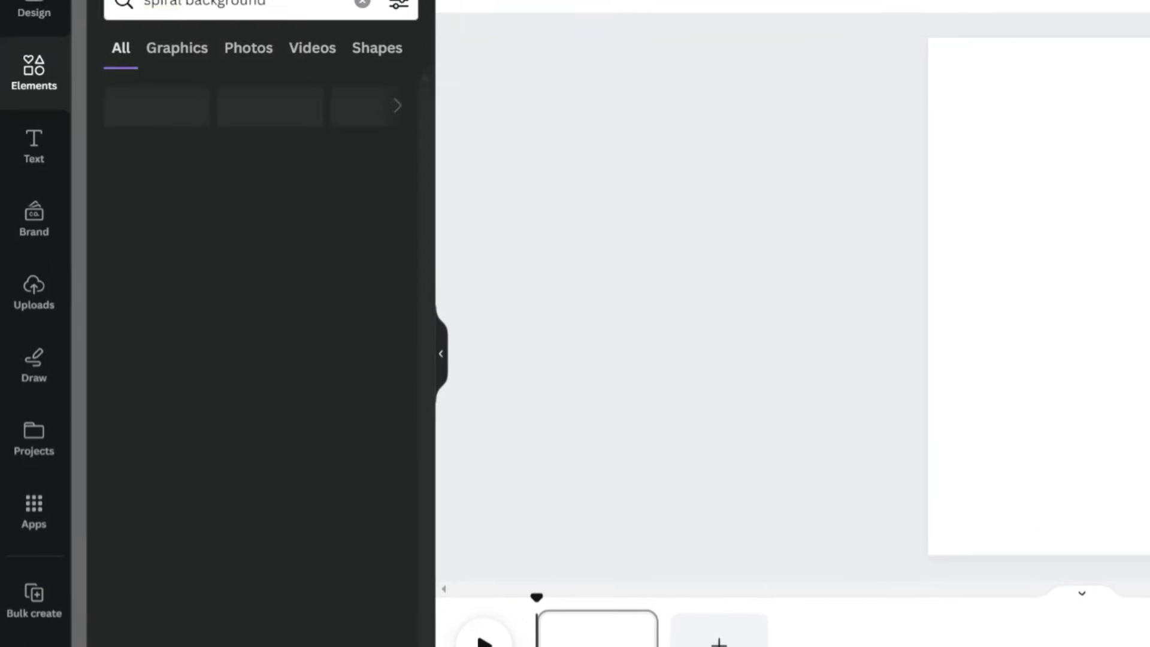
{"action": "left_click", "coordinate": [321, 39]}
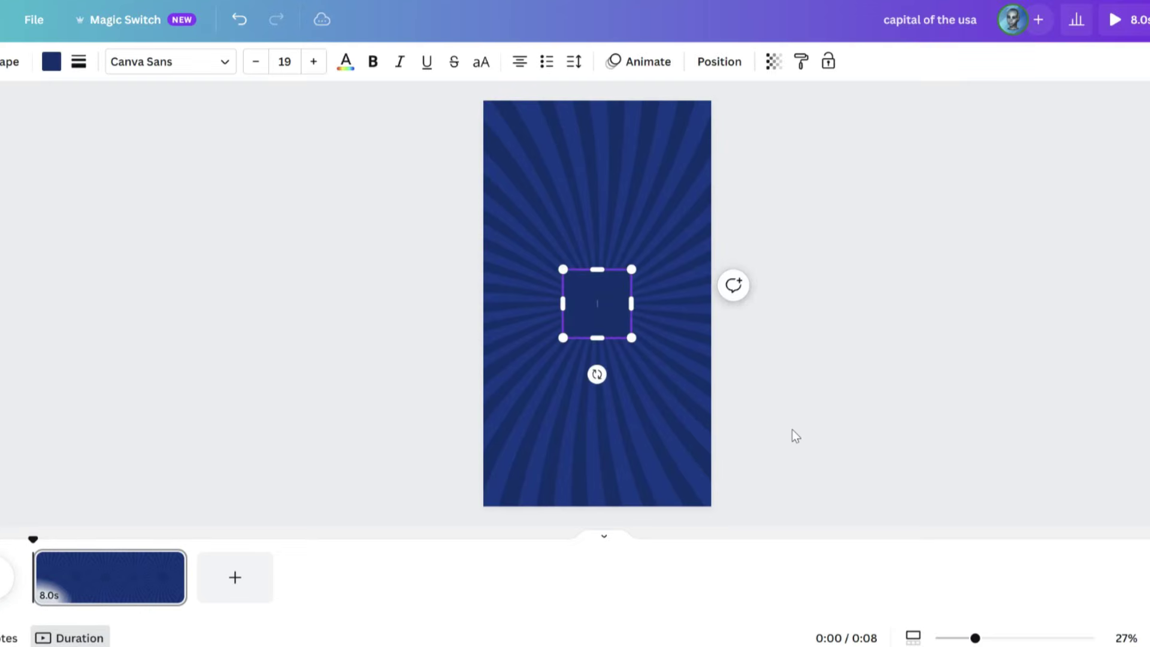
Give the square a custom red fill and stretch it into a bar across the page top.
{"action": "left_click", "coordinate": [52, 63]}
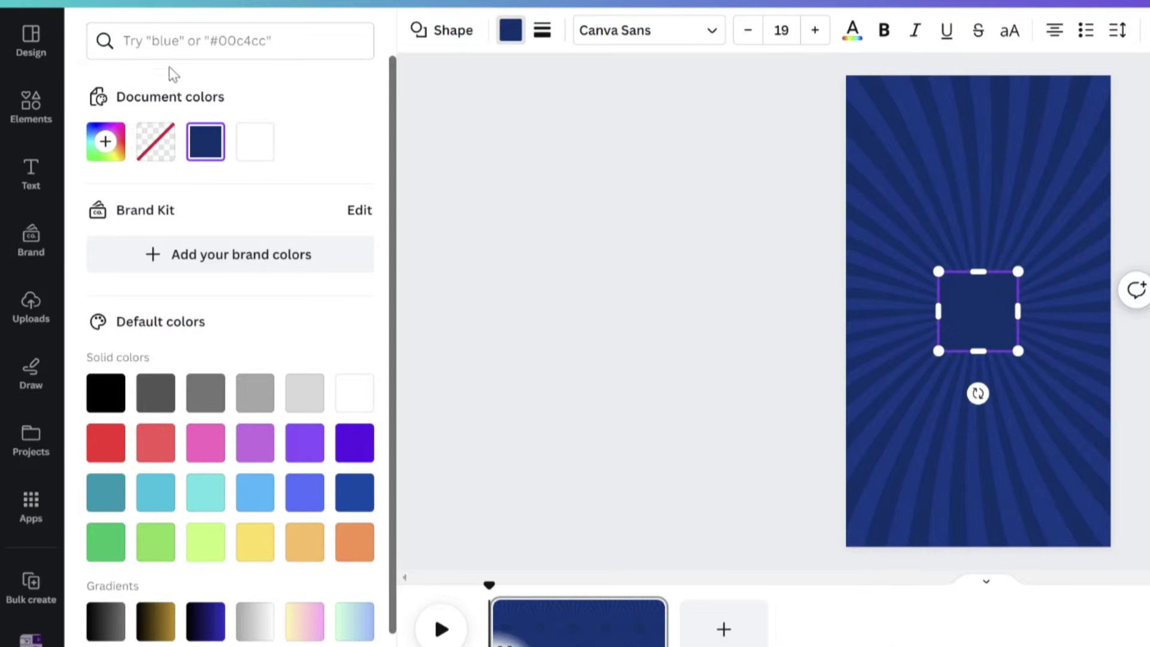
{"action": "left_click", "coordinate": [106, 142]}
{"action": "left_click_drag", "start_coordinate": [250, 340], "coordinate": [186, 342]}
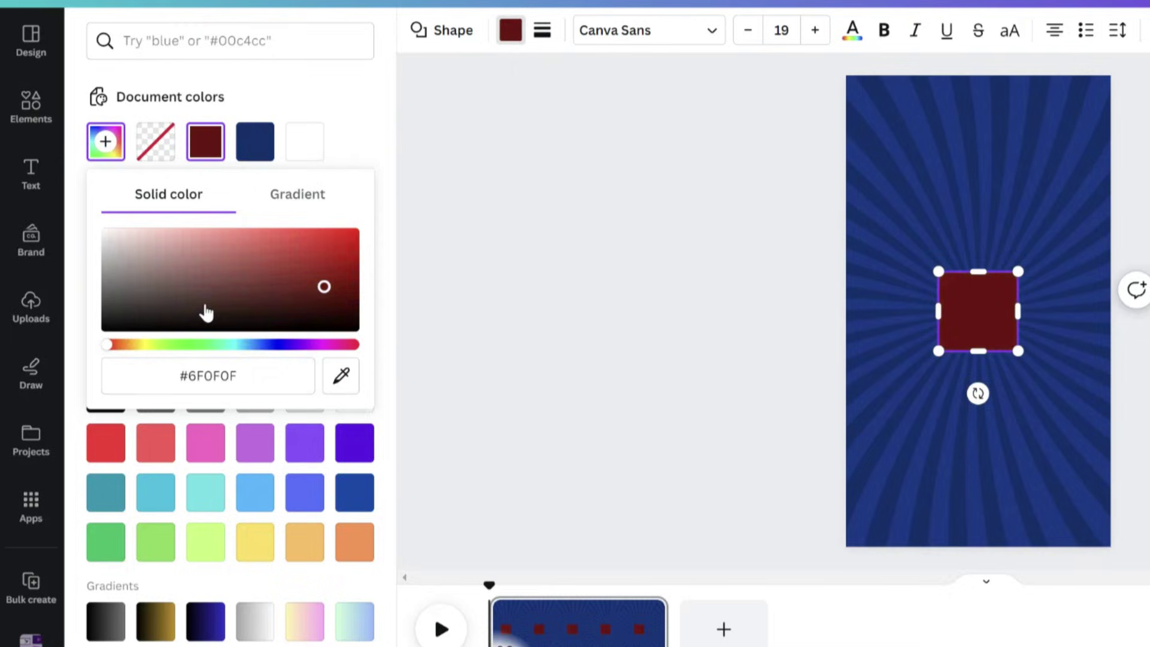
{"action": "key", "text": "Escape"}
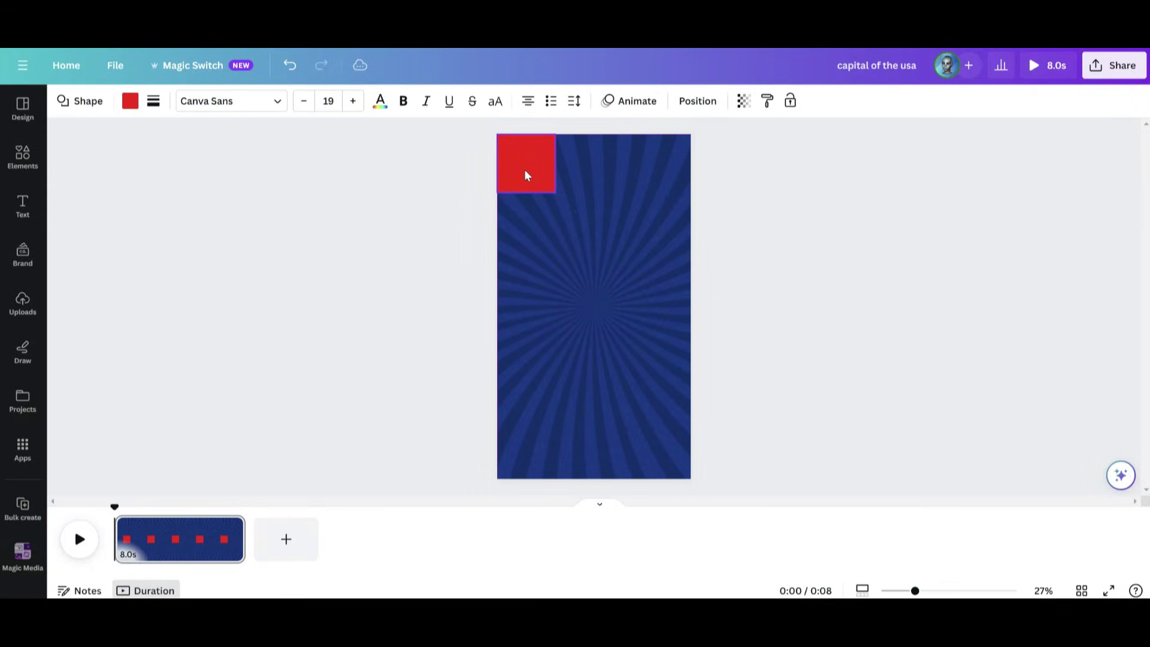
{"action": "left_click_drag", "start_coordinate": [555, 162], "coordinate": [692, 163]}
Add a solid white border of weight 22 to the red title bar.
{"action": "left_click", "coordinate": [78, 61]}
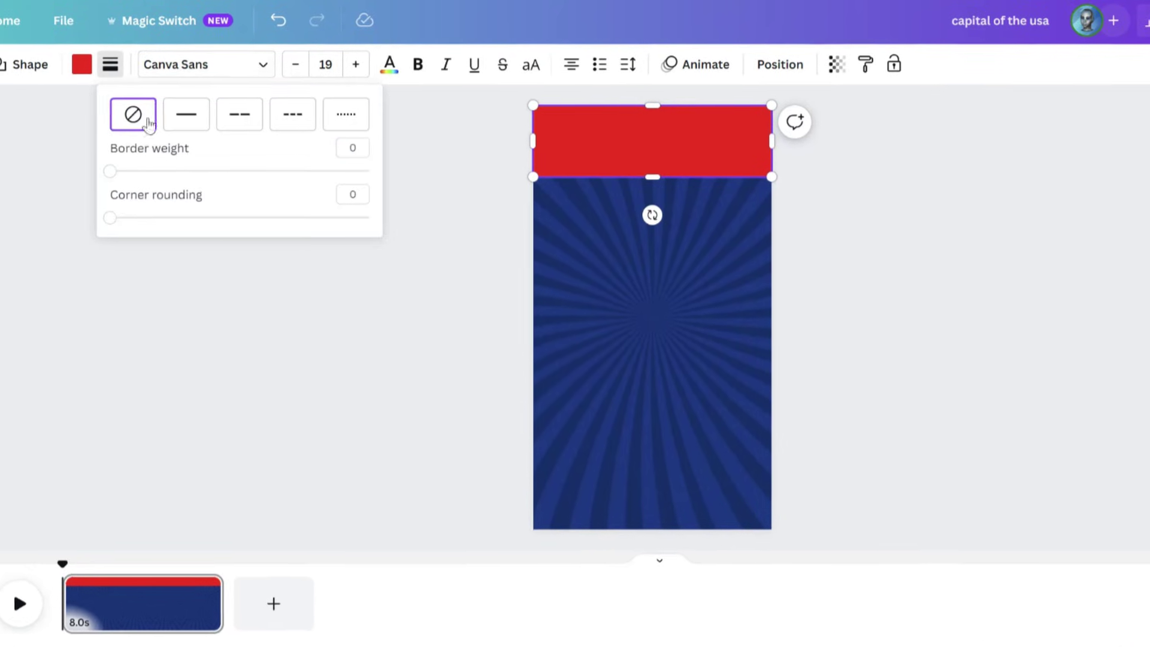
{"action": "left_click", "coordinate": [152, 108]}
{"action": "left_click_drag", "start_coordinate": [80, 162], "coordinate": [126, 170]}
{"action": "left_click_drag", "start_coordinate": [197, 183], "coordinate": [207, 183]}
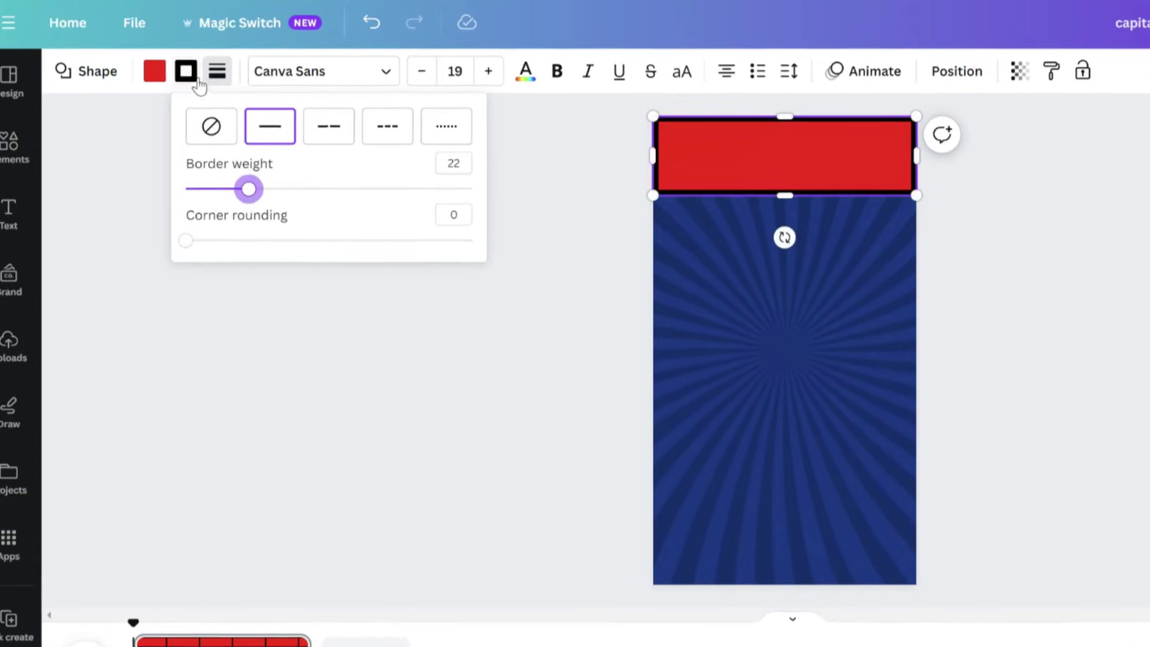
{"action": "left_click", "coordinate": [147, 68]}
{"action": "left_click", "coordinate": [181, 160]}
{"action": "left_click", "coordinate": [504, 246]}
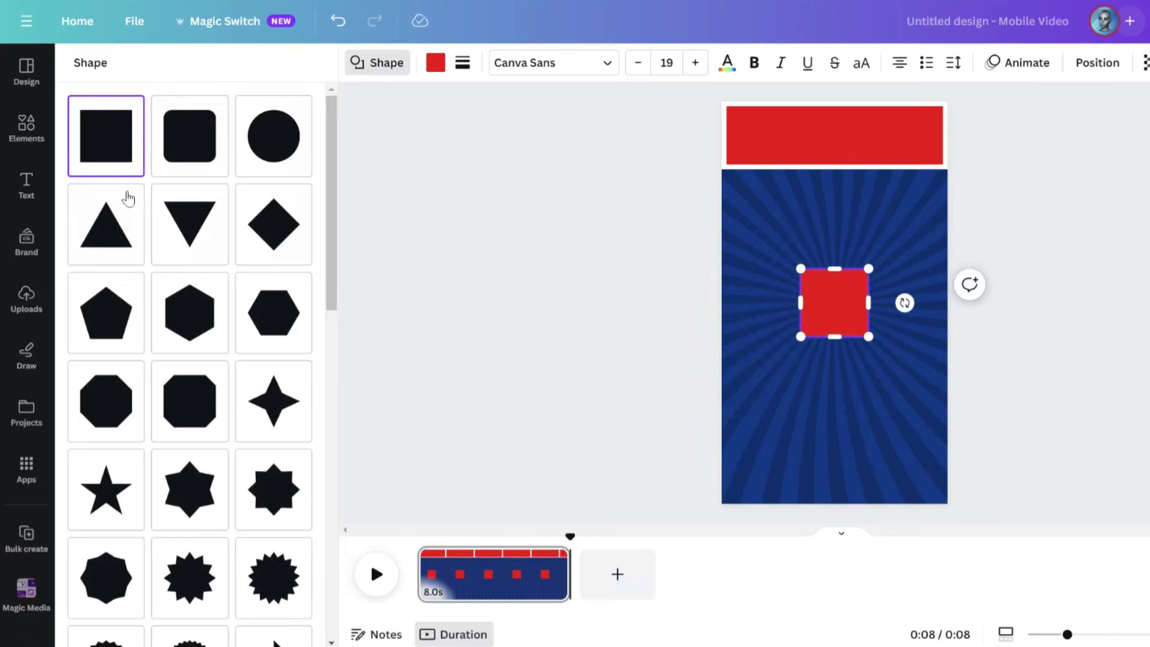
{"action": "scroll", "coordinate": [207, 388], "scroll_direction": "down", "scroll_amount": 5}
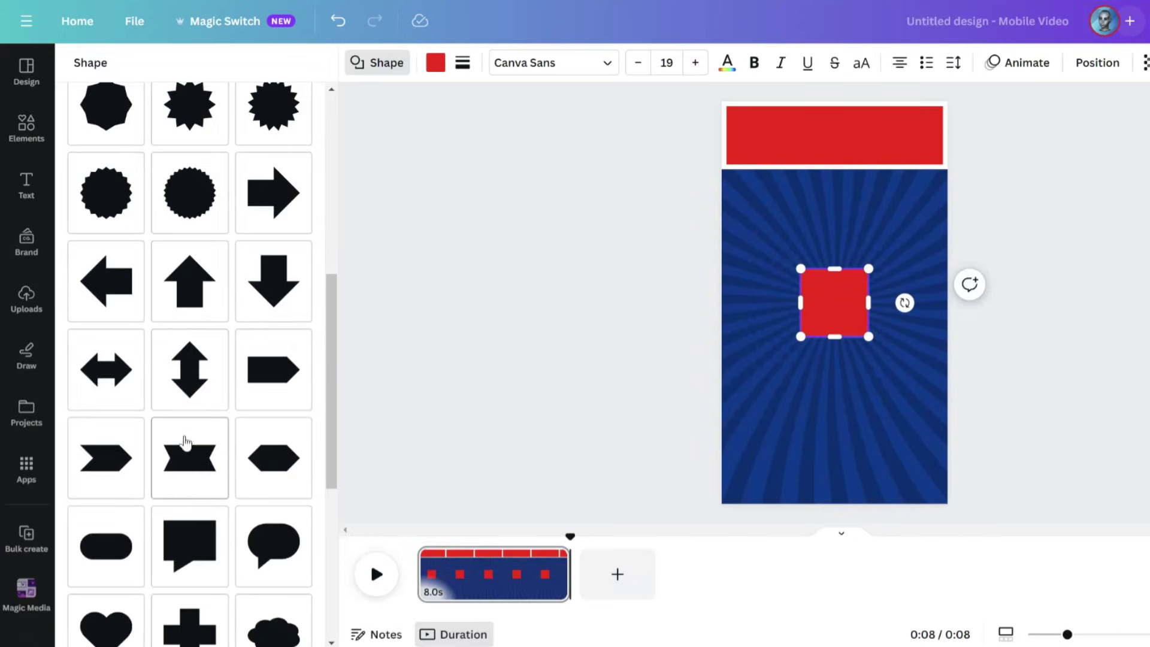
{"action": "scroll", "coordinate": [185, 441], "scroll_direction": "down", "scroll_amount": 3}
{"action": "scroll", "coordinate": [201, 393], "scroll_direction": "down", "scroll_amount": 2}
Turn the square into a yellow pill with a slightly thicker white border.
{"action": "left_click", "coordinate": [126, 171]}
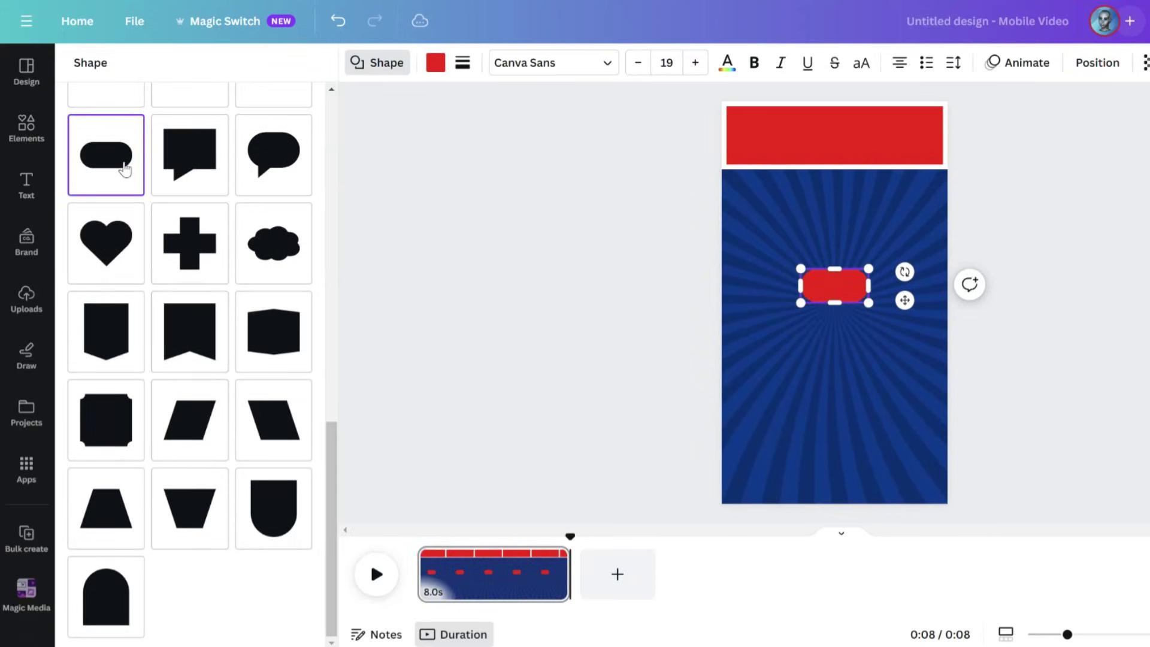
{"action": "left_click", "coordinate": [435, 62]}
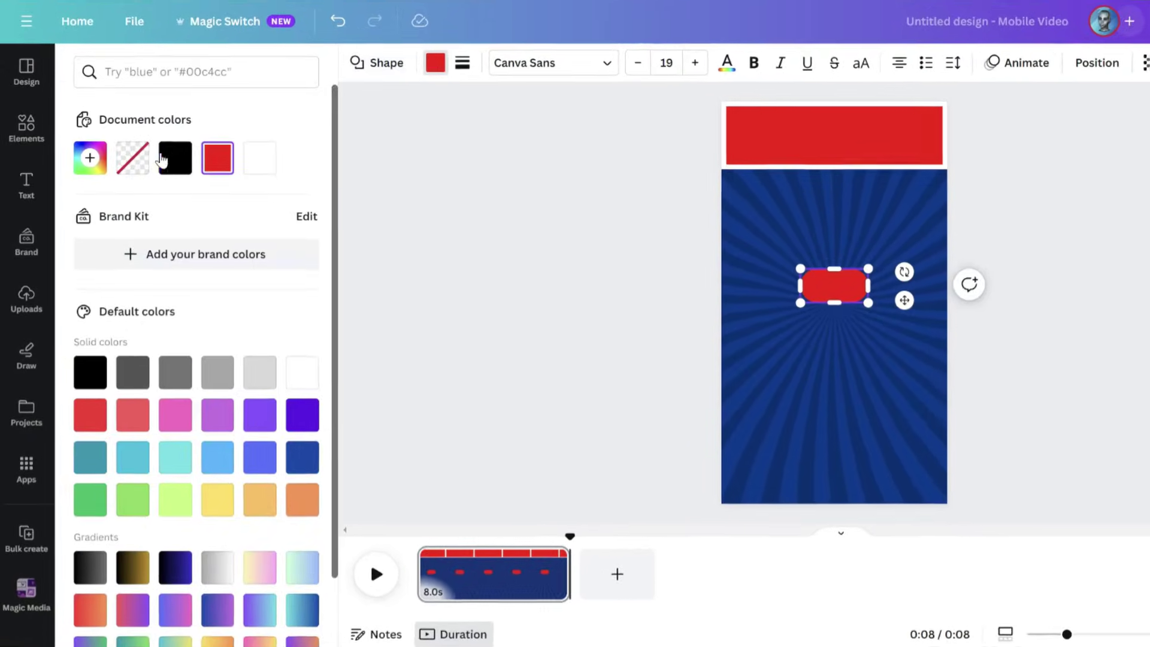
{"action": "left_click", "coordinate": [97, 147]}
{"action": "left_click_drag", "start_coordinate": [127, 334], "coordinate": [175, 340]}
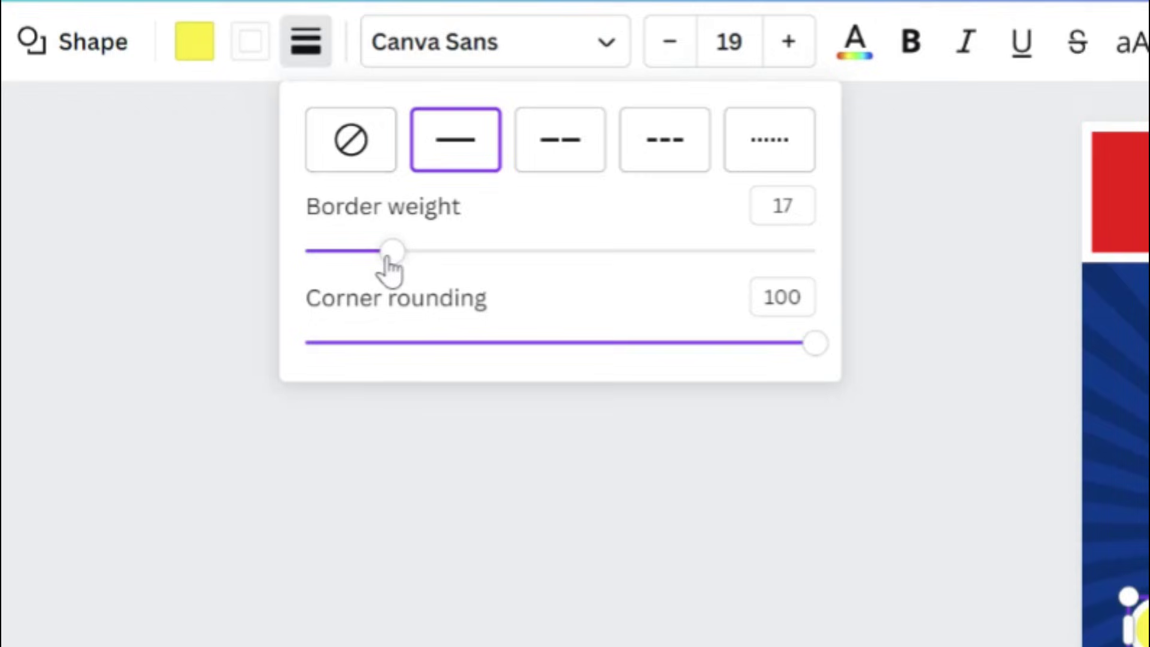
{"action": "left_click_drag", "start_coordinate": [391, 261], "coordinate": [398, 260]}
{"action": "left_click", "coordinate": [688, 320]}
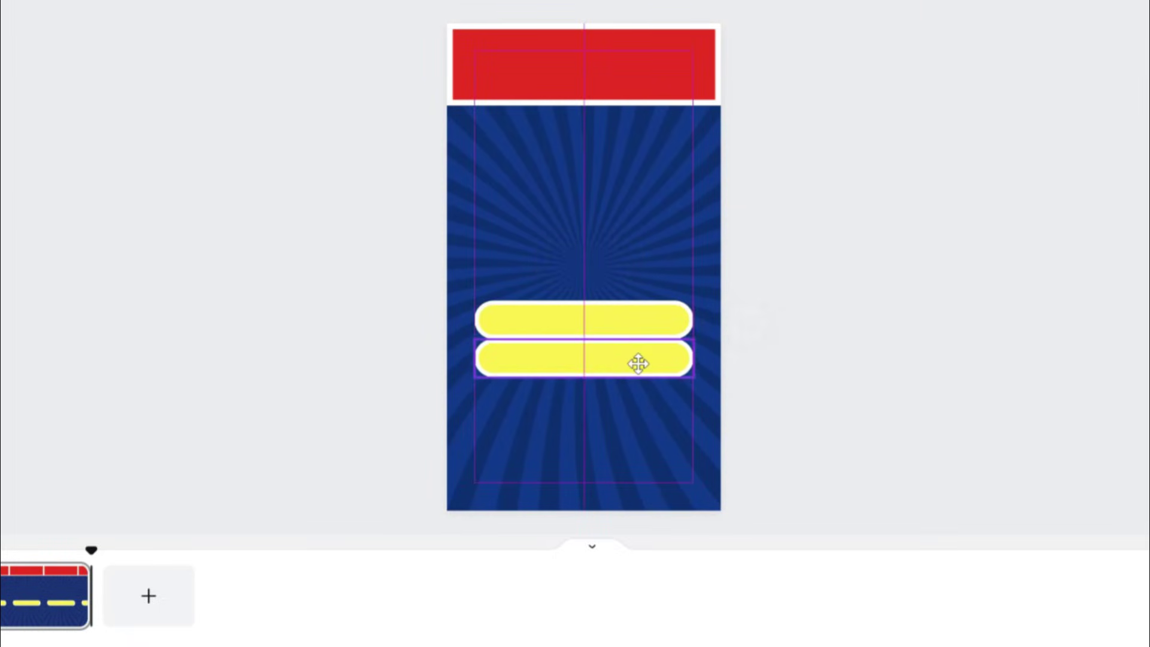
Arrange the copied yellow bars into a stack of four on the lower half.
{"action": "left_click_drag", "start_coordinate": [642, 374], "coordinate": [626, 377]}
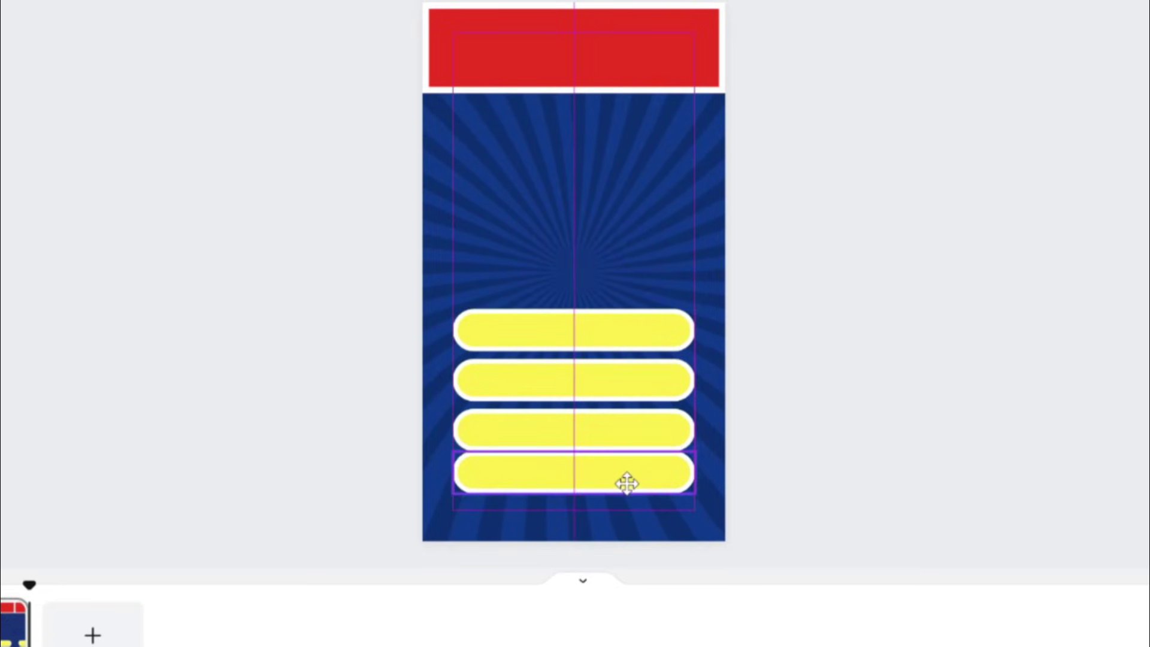
{"action": "left_click_drag", "start_coordinate": [627, 494], "coordinate": [627, 496]}
{"action": "left_click", "coordinate": [815, 351]}
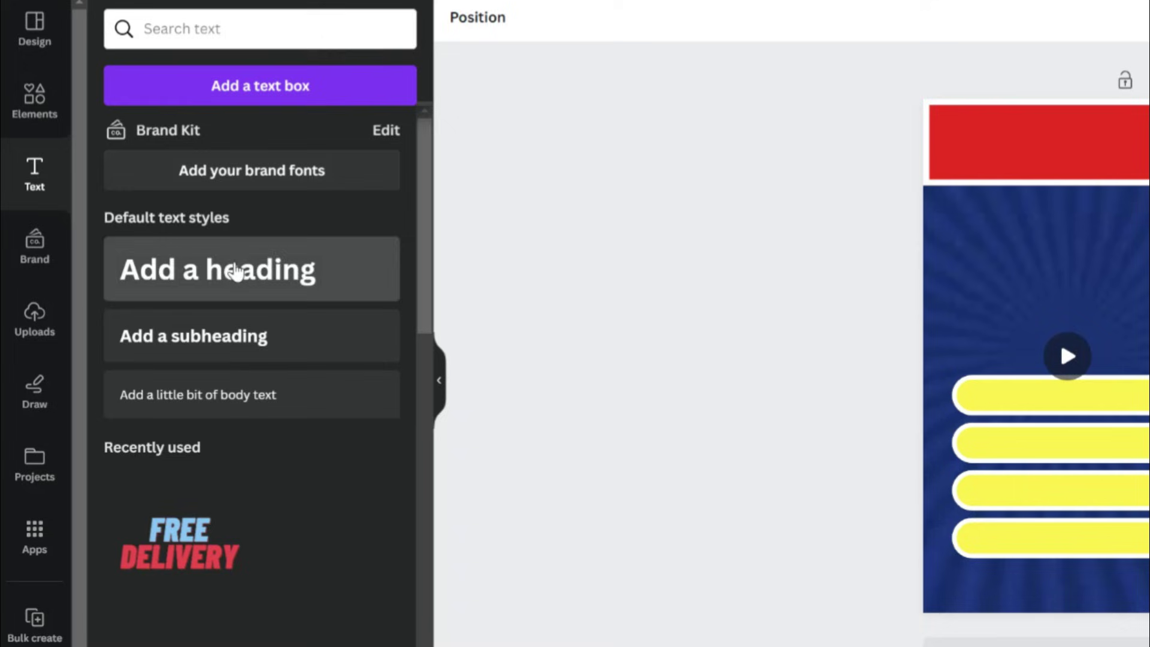
Style the answer heading in Komika Axis and black, sized to fit a bar.
{"action": "left_click", "coordinate": [524, 19]}
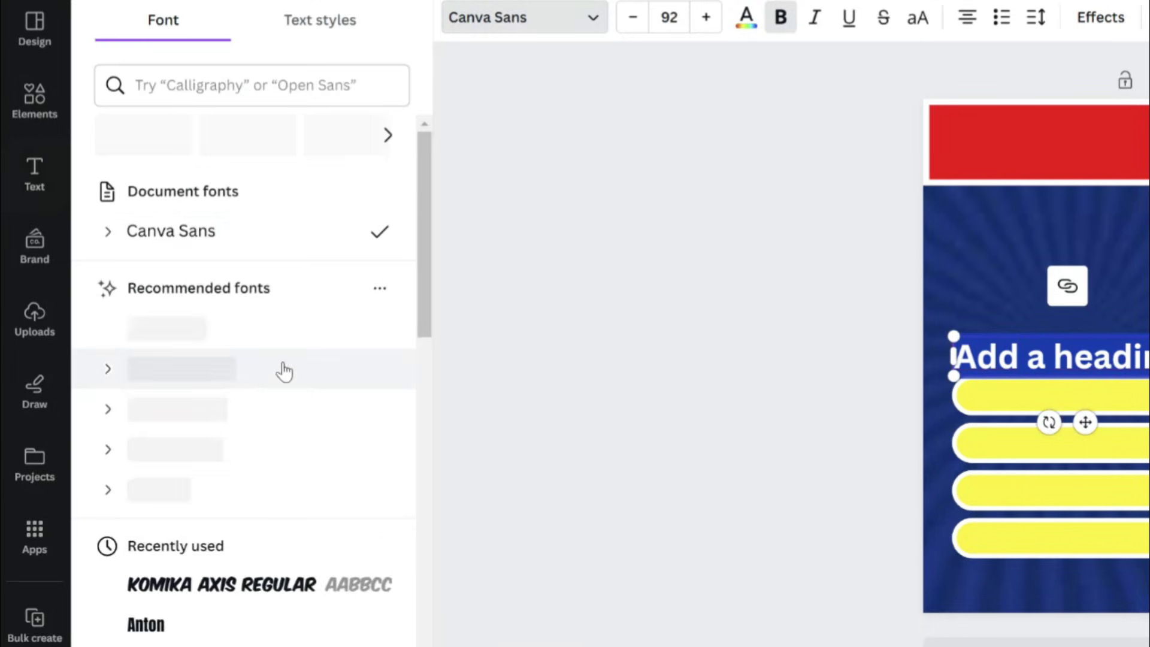
{"action": "scroll", "coordinate": [249, 414], "scroll_direction": "down", "scroll_amount": 3}
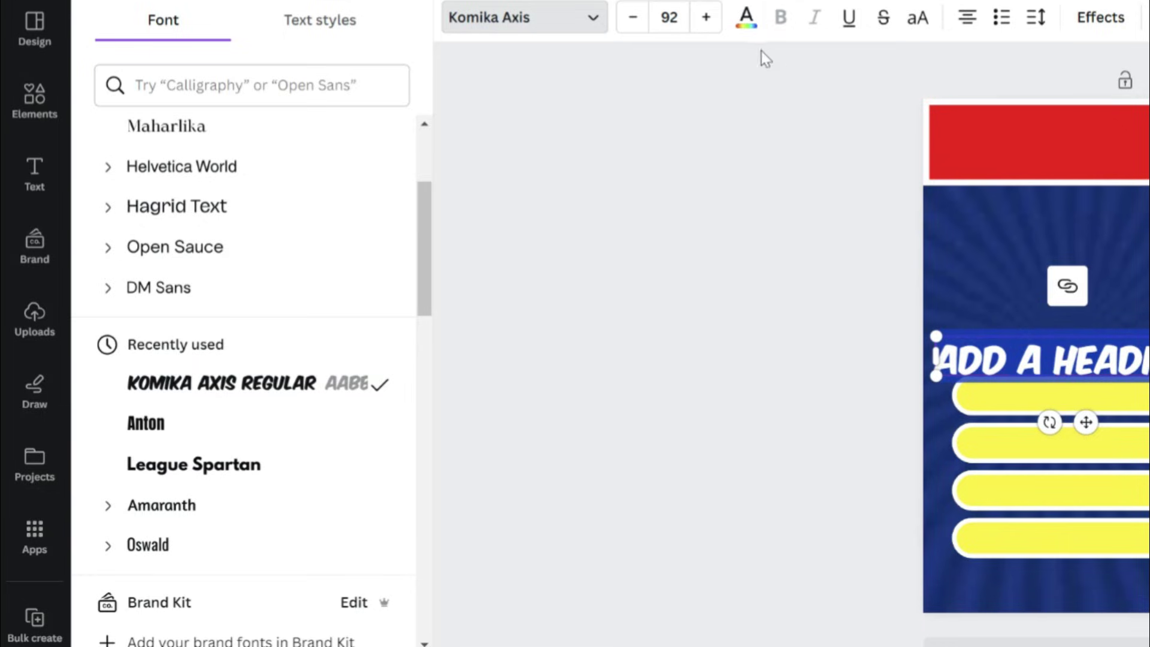
{"action": "left_click", "coordinate": [746, 21]}
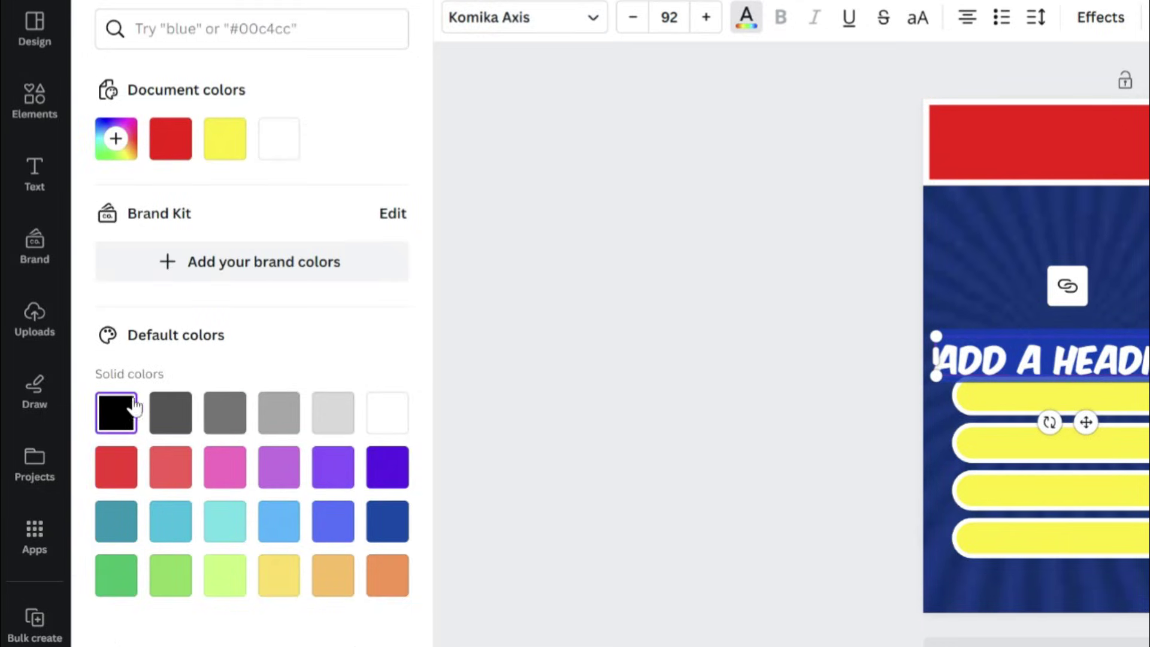
{"action": "type", "text": "A. NEW YORK"}
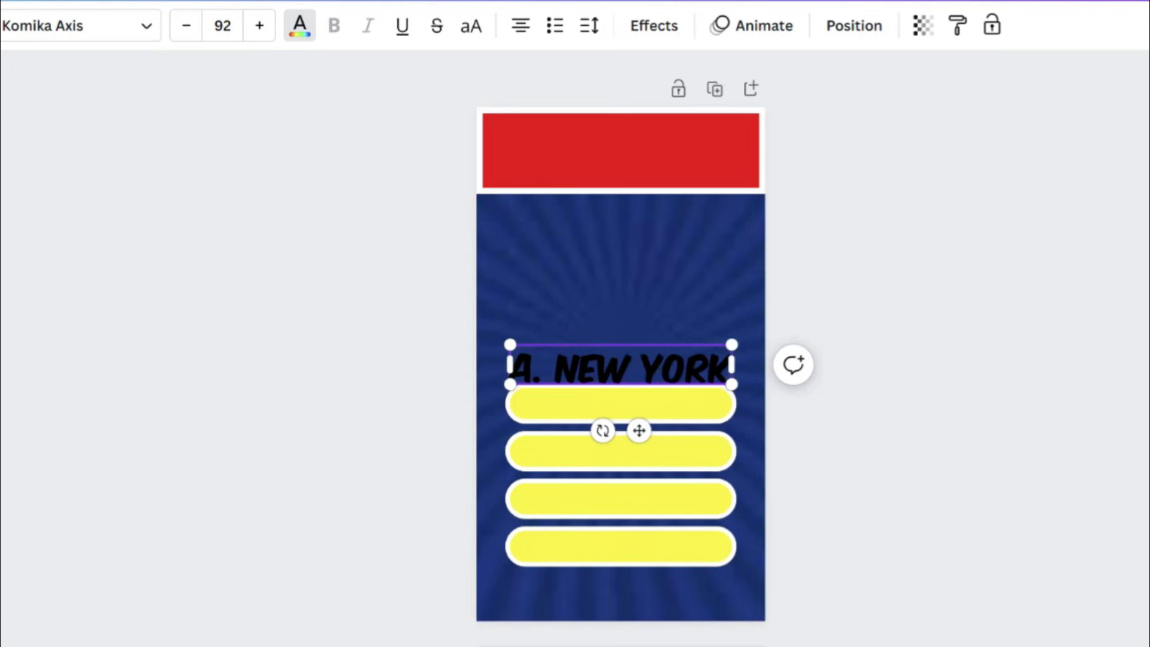
{"action": "left_click_drag", "start_coordinate": [732, 384], "coordinate": [684, 375]}
Place answer text copies in the bars and give the title text an outline.
{"action": "left_click_drag", "start_coordinate": [656, 364], "coordinate": [678, 408]}
{"action": "key", "text": "ctrl+d"}
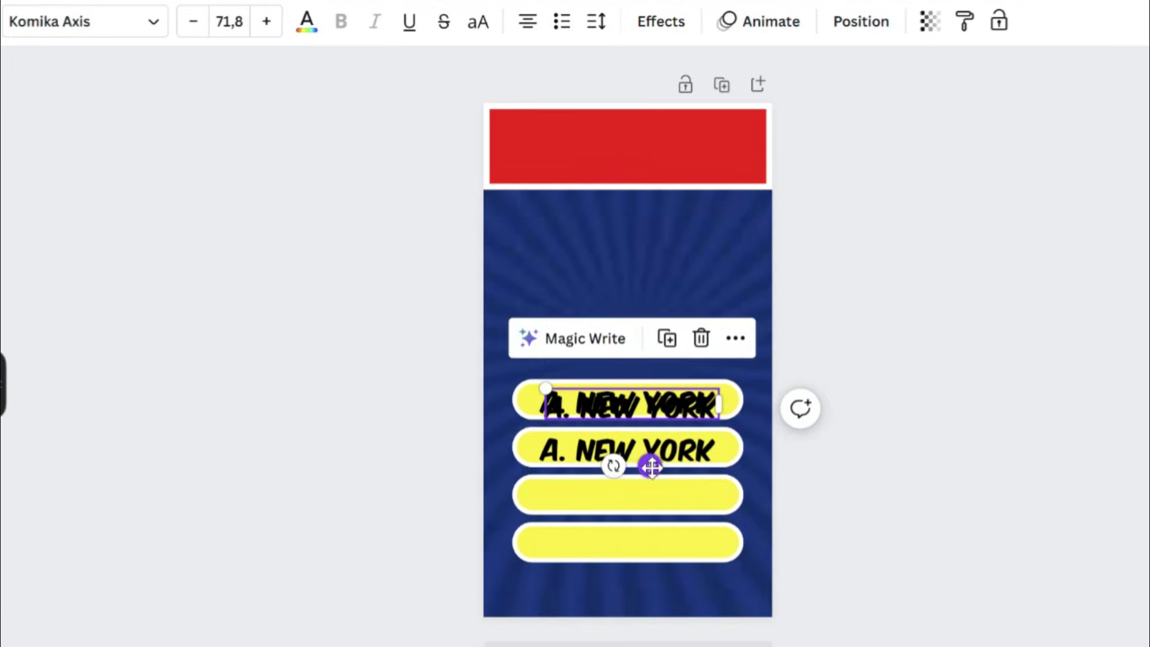
{"action": "mouse_move", "coordinate": [647, 462]}
{"action": "left_mouse_down"}
{"action": "mouse_move", "coordinate": [649, 558]}
{"action": "mouse_move", "coordinate": [650, 375]}
{"action": "left_mouse_up"}
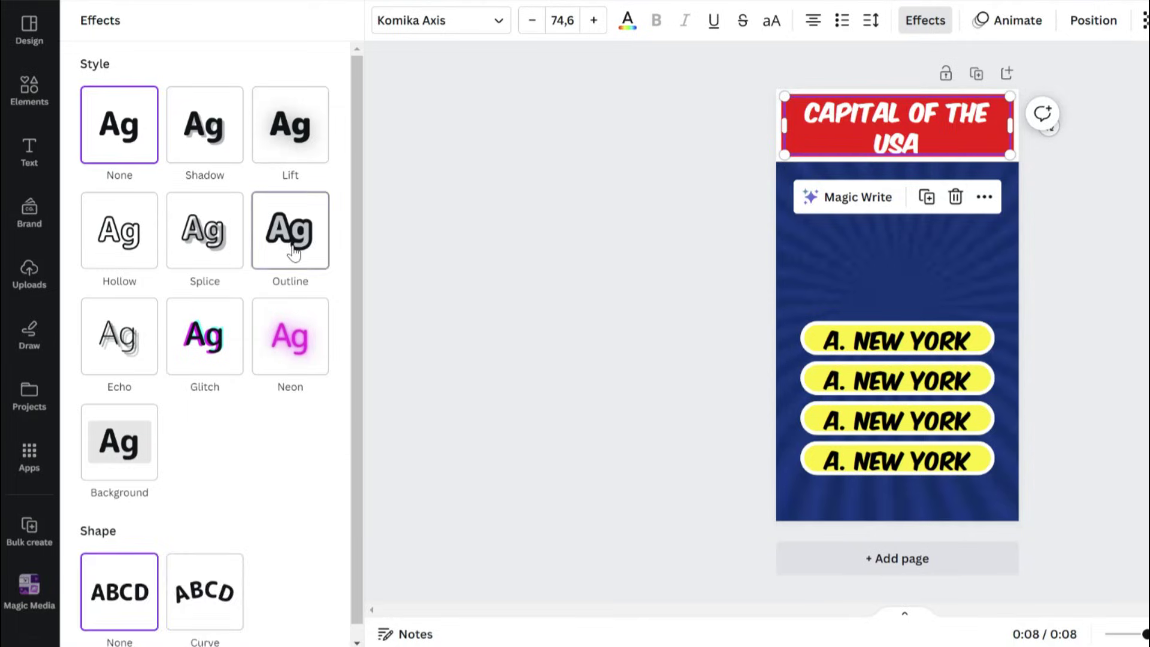
{"action": "left_click", "coordinate": [291, 226]}
{"action": "left_click", "coordinate": [315, 364]}
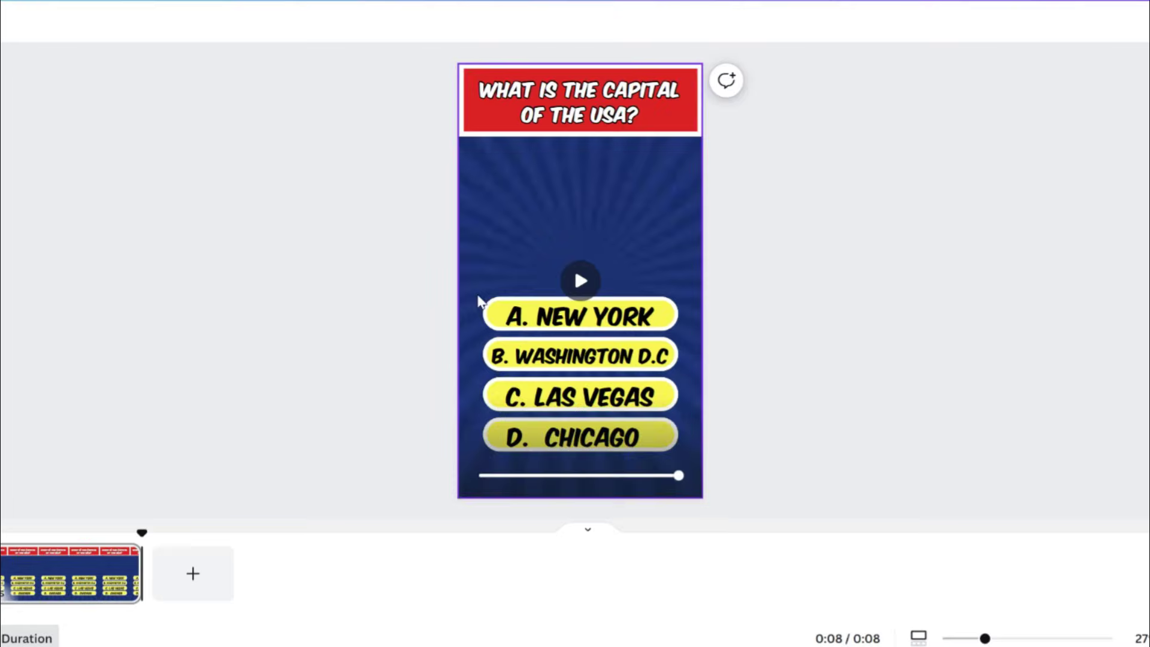
Group the four answer bars and texts, then trim their timing to about 6 seconds.
{"action": "left_click_drag", "start_coordinate": [483, 301], "coordinate": [676, 474]}
{"action": "left_click", "coordinate": [594, 252]}
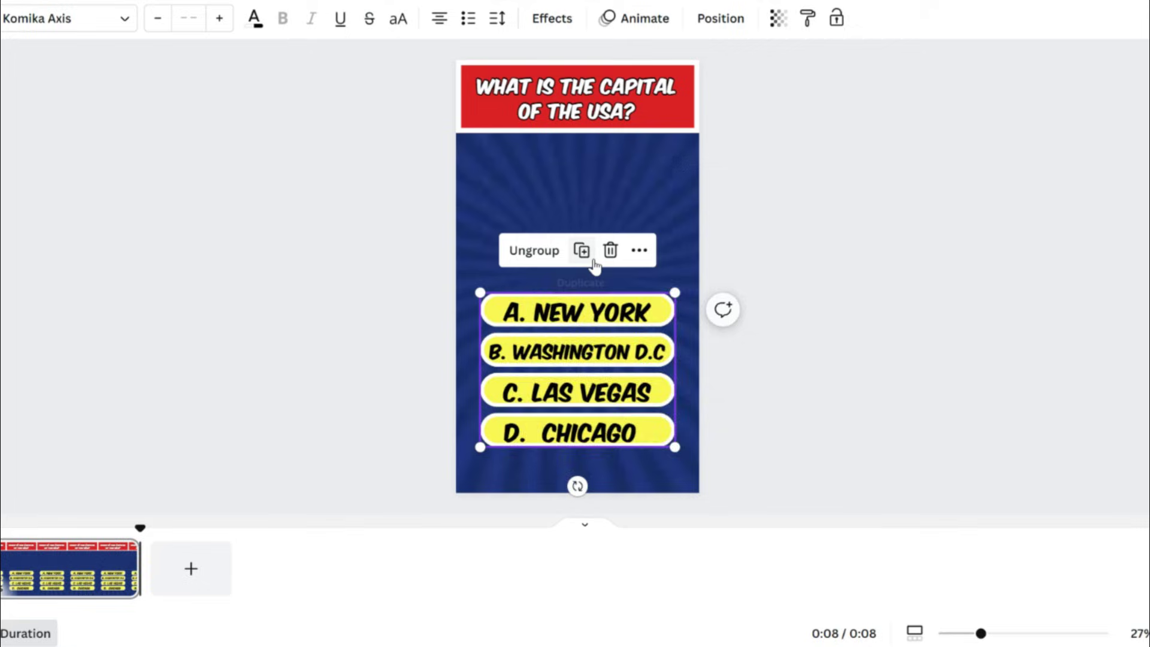
{"action": "right_click", "coordinate": [513, 186]}
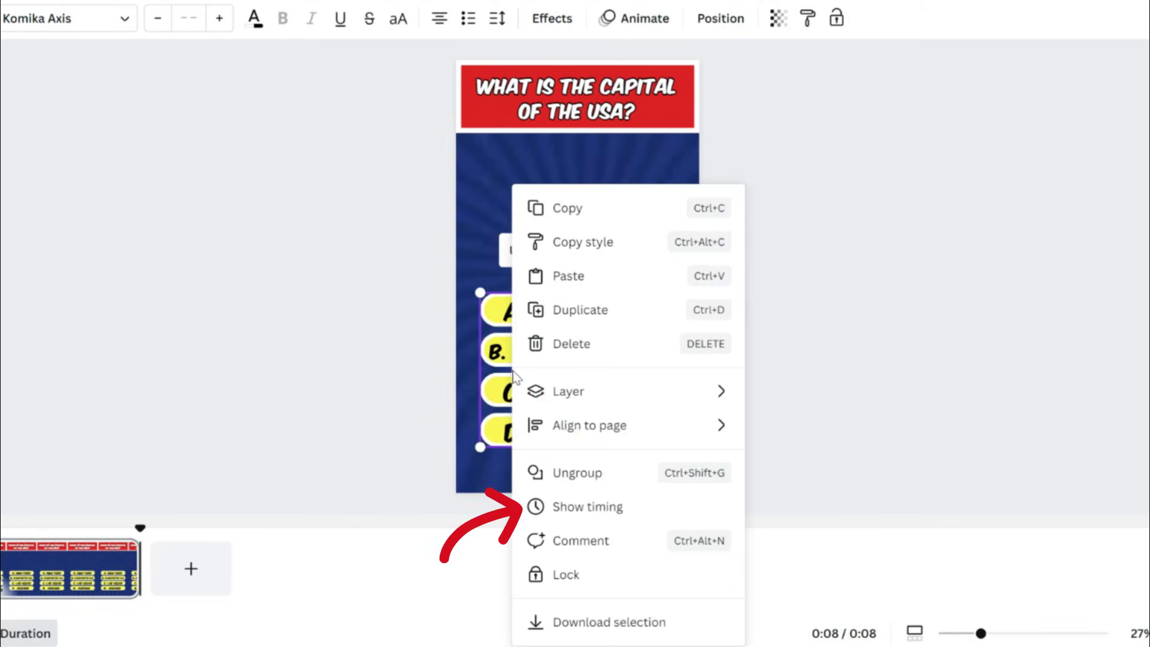
{"action": "left_click", "coordinate": [576, 506]}
{"action": "left_click_drag", "start_coordinate": [364, 508], "coordinate": [302, 508]}
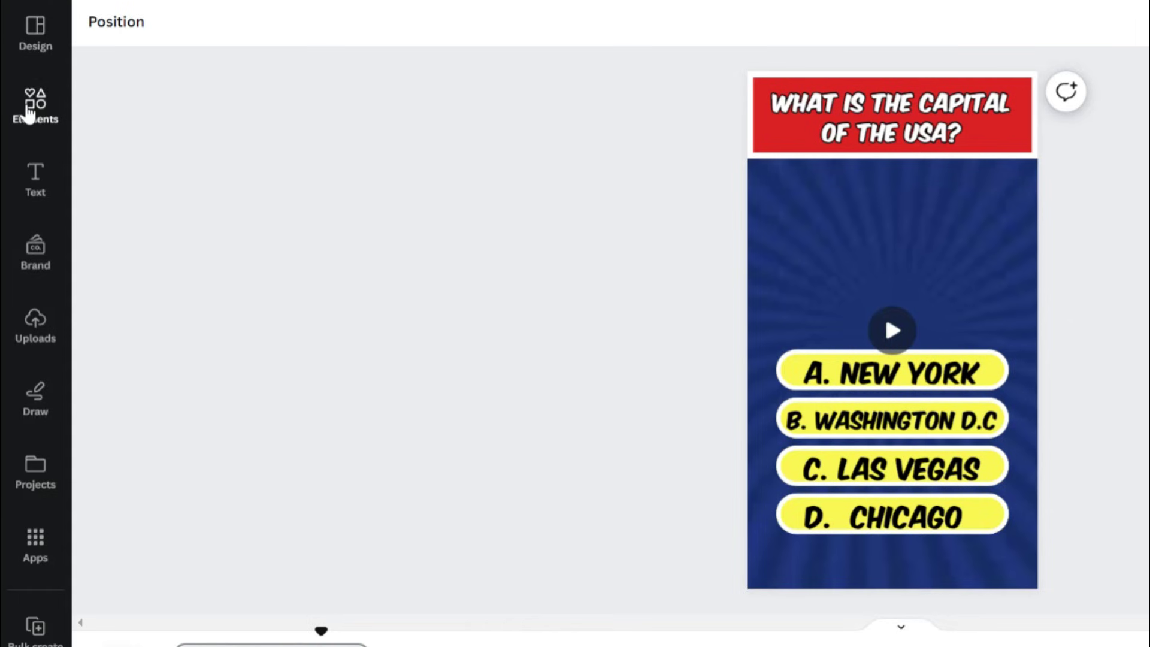
Search Elements for 'usa flag' and place the flag photo above the answer bars.
{"action": "left_click", "coordinate": [30, 110]}
{"action": "left_click", "coordinate": [363, 33]}
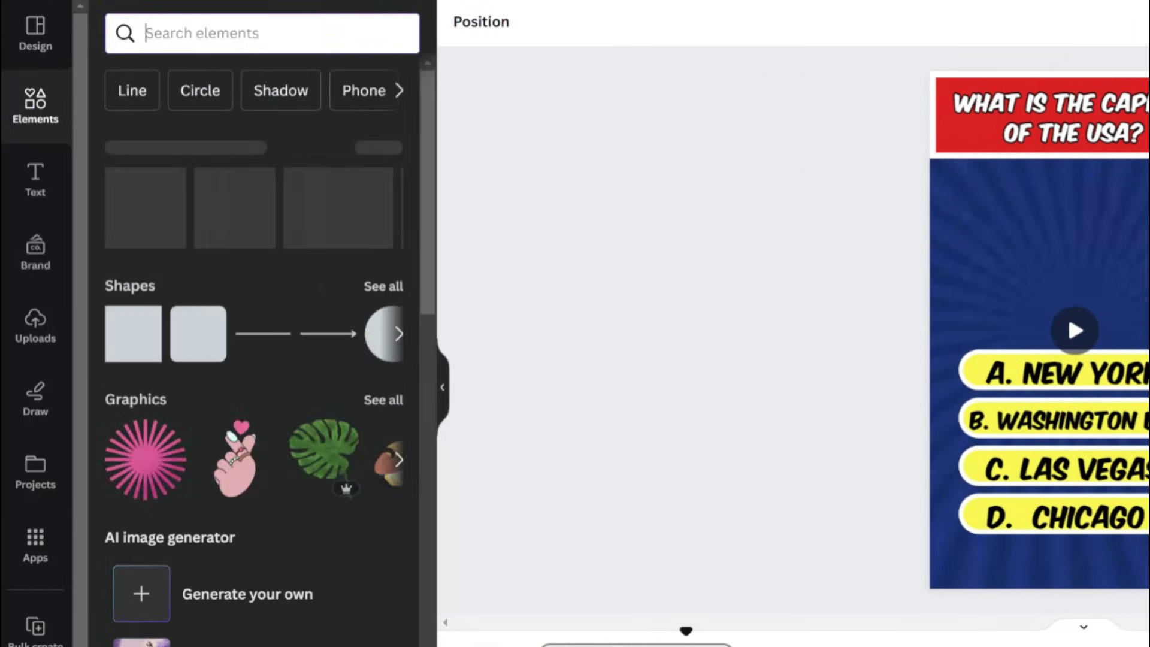
{"action": "type", "text": "usa flag"}
{"action": "key", "text": "Return"}
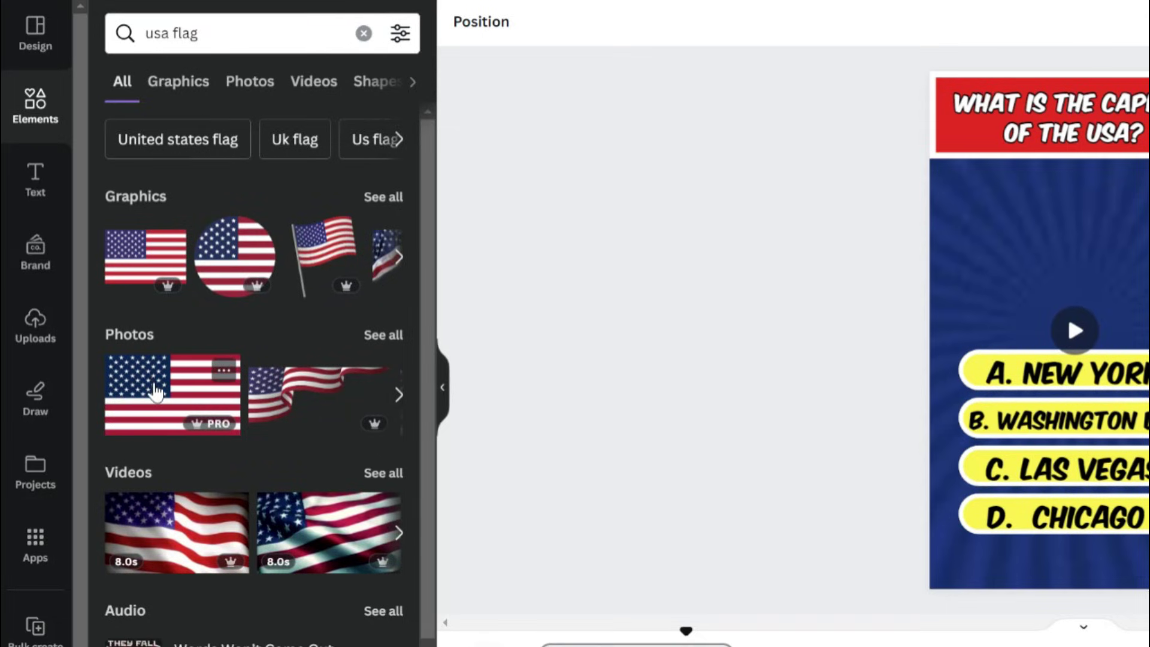
{"action": "left_click_drag", "start_coordinate": [155, 392], "coordinate": [1006, 231]}
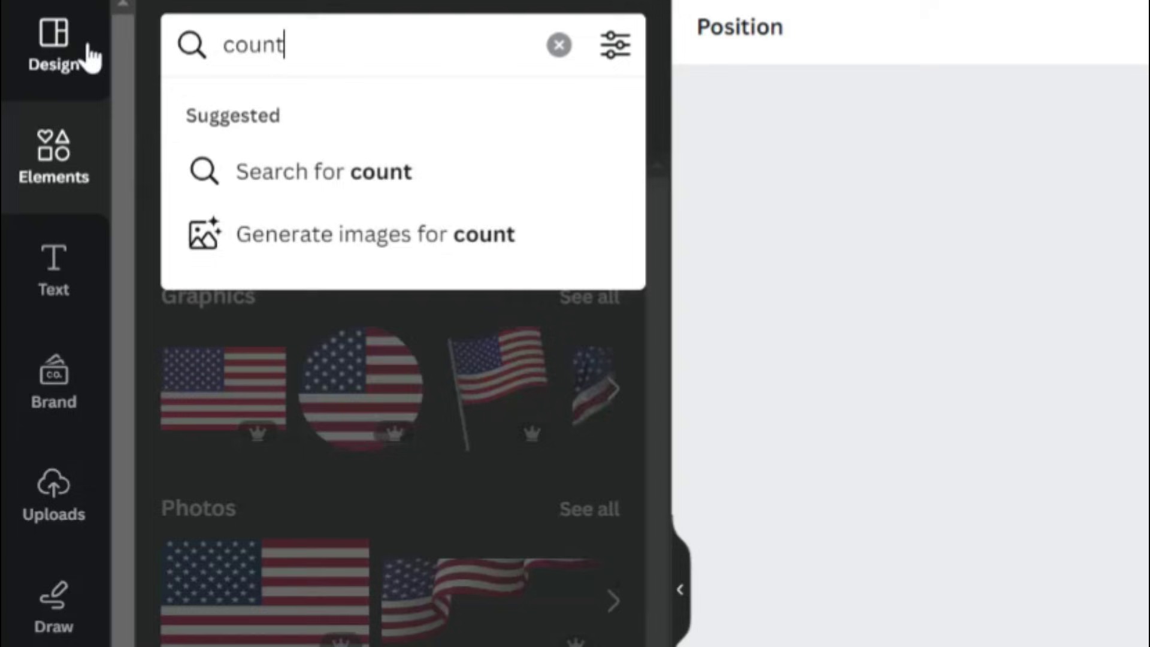
{"action": "type", "text": "down"}
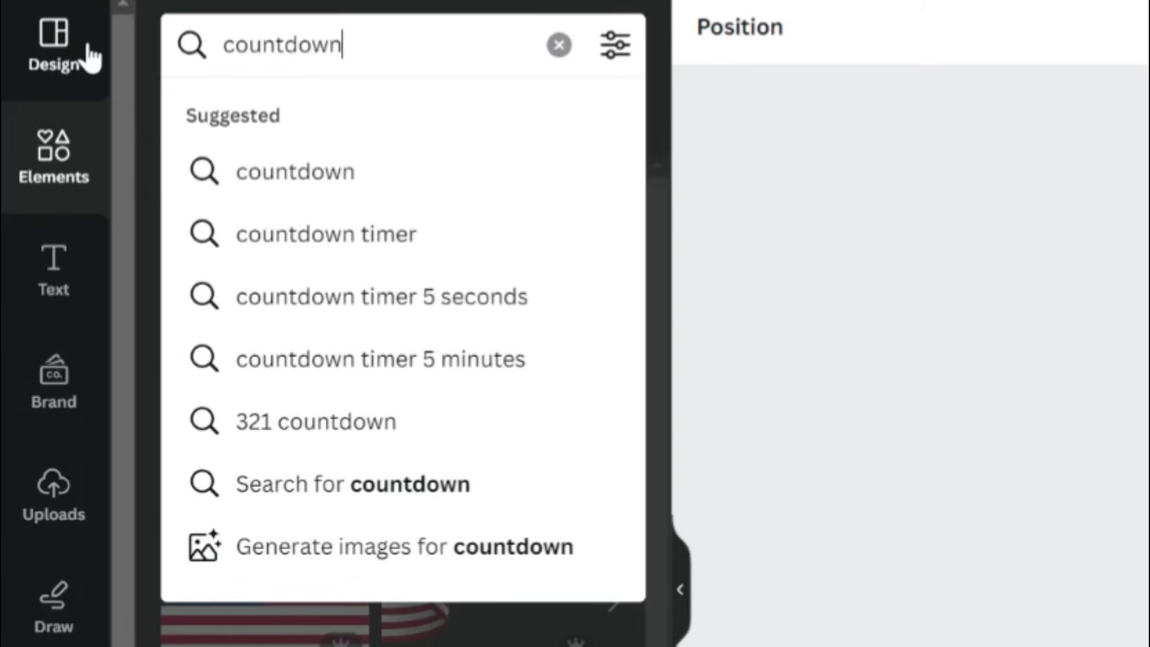
Add a countdown video from the 'countdown' Videos results onto the slide.
{"action": "key", "text": "Return"}
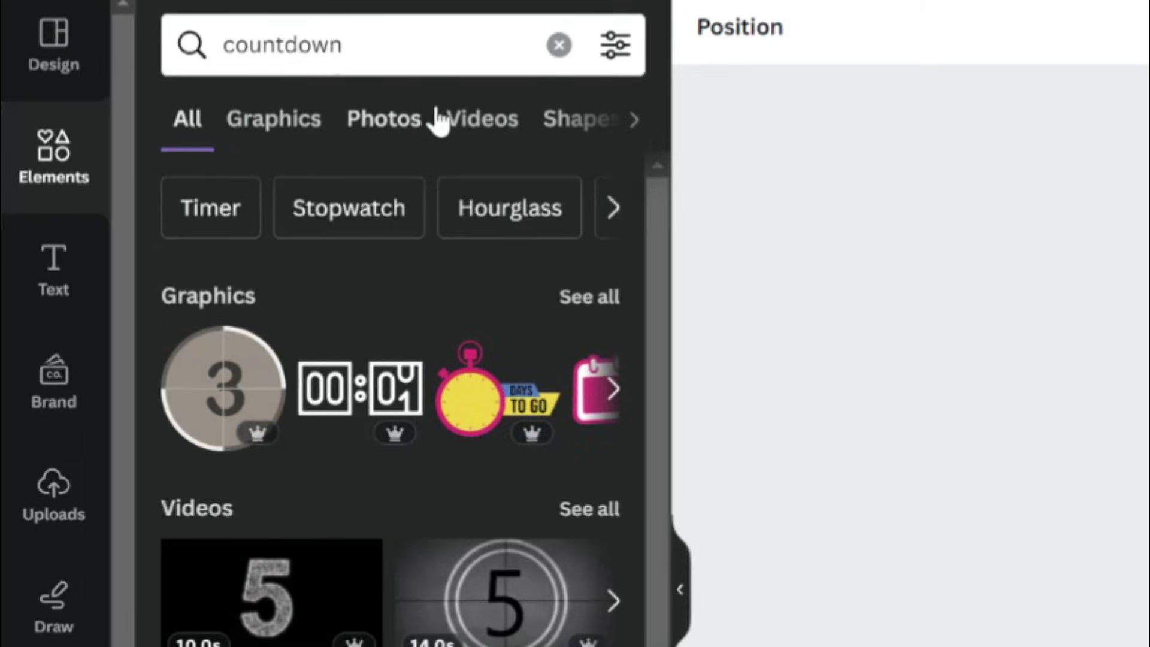
{"action": "left_click", "coordinate": [441, 117]}
{"action": "left_click_drag", "start_coordinate": [282, 632], "coordinate": [1141, 399]}
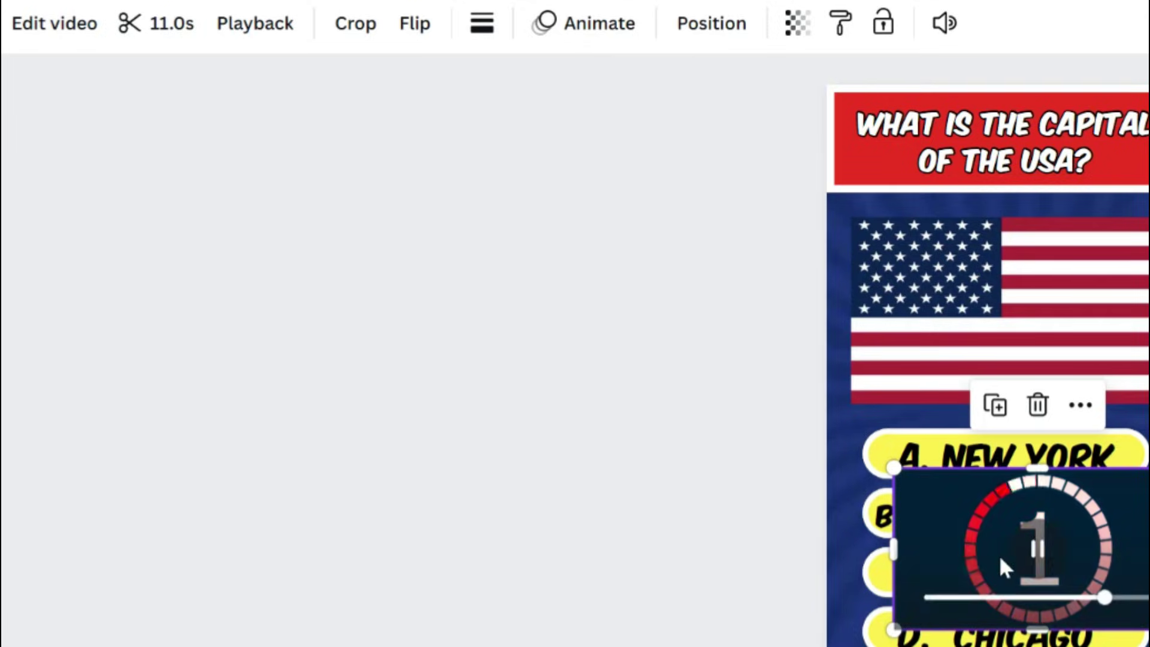
Crop the countdown video to a 1:1 square.
{"action": "left_click", "coordinate": [329, 29]}
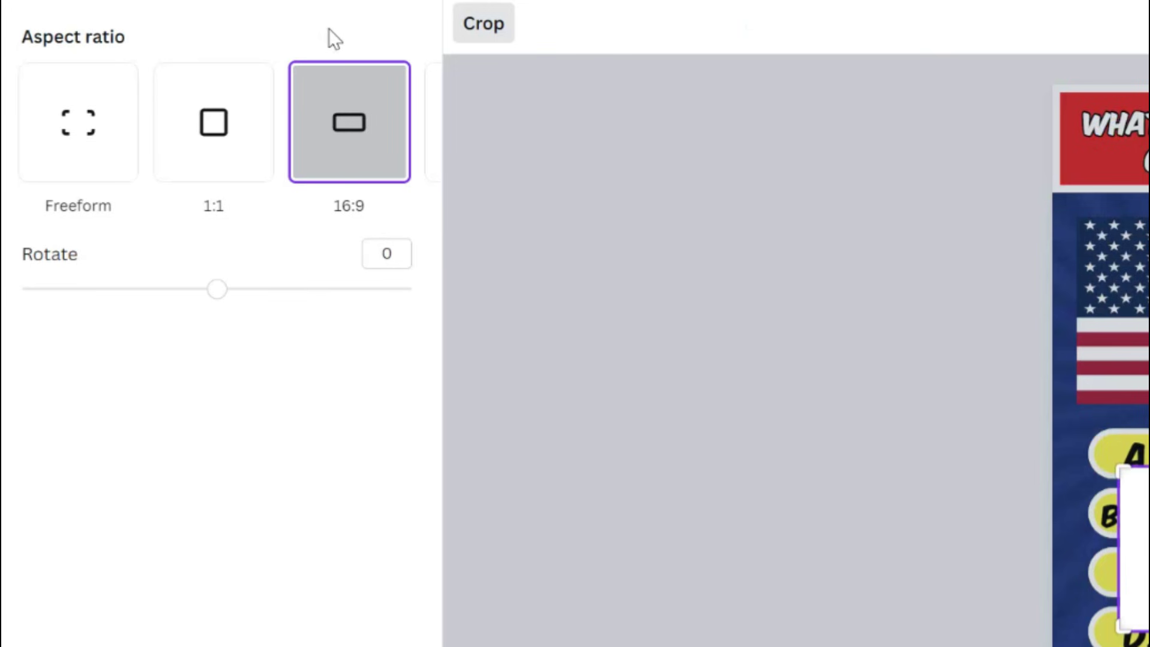
{"action": "left_click", "coordinate": [228, 129]}
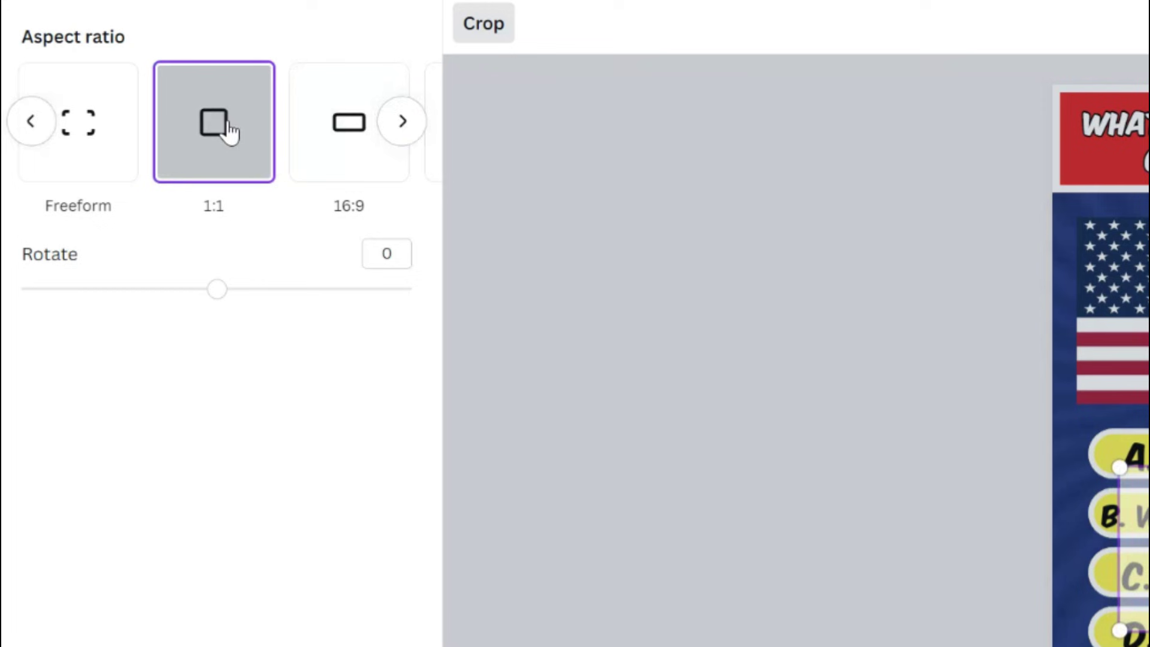
{"action": "key", "text": "Return"}
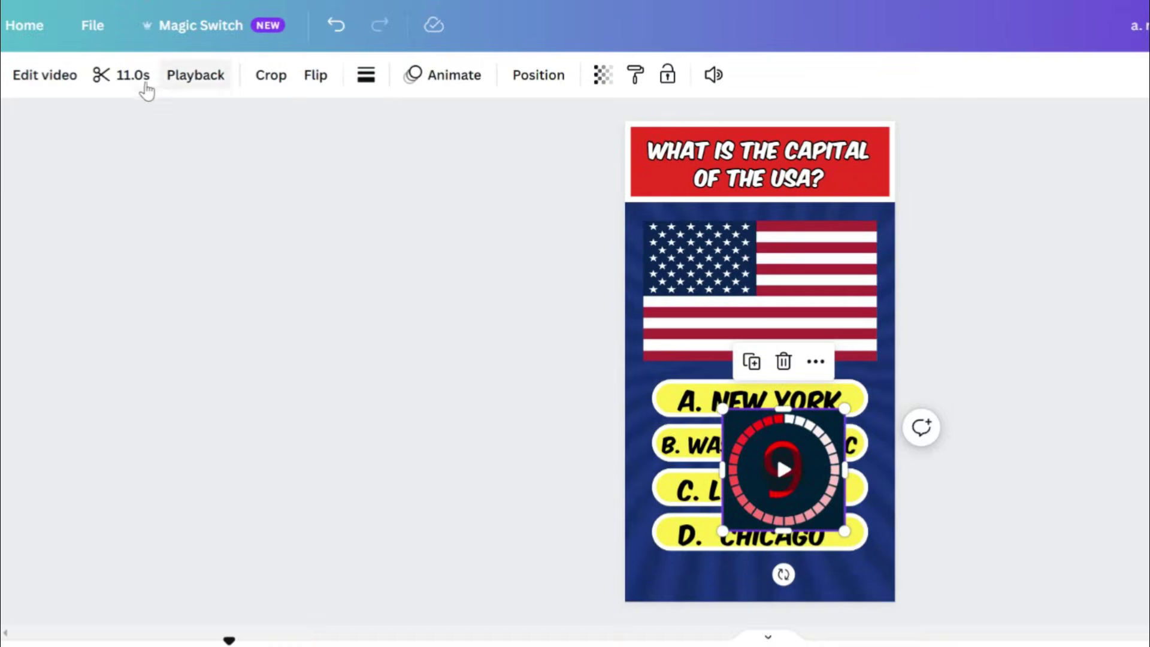
Trim the start and end of the countdown clip to about six seconds.
{"action": "left_click", "coordinate": [146, 91]}
{"action": "left_click_drag", "start_coordinate": [101, 76], "coordinate": [588, 85]}
{"action": "key", "text": "space"}
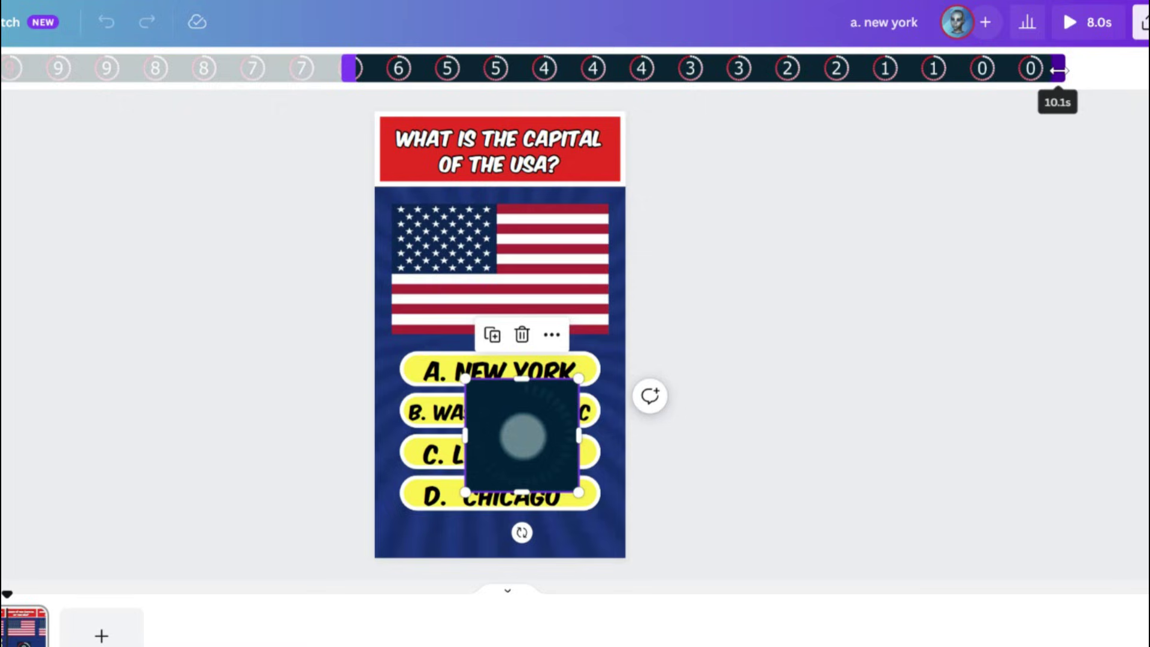
{"action": "left_click_drag", "start_coordinate": [1057, 70], "coordinate": [1054, 70]}
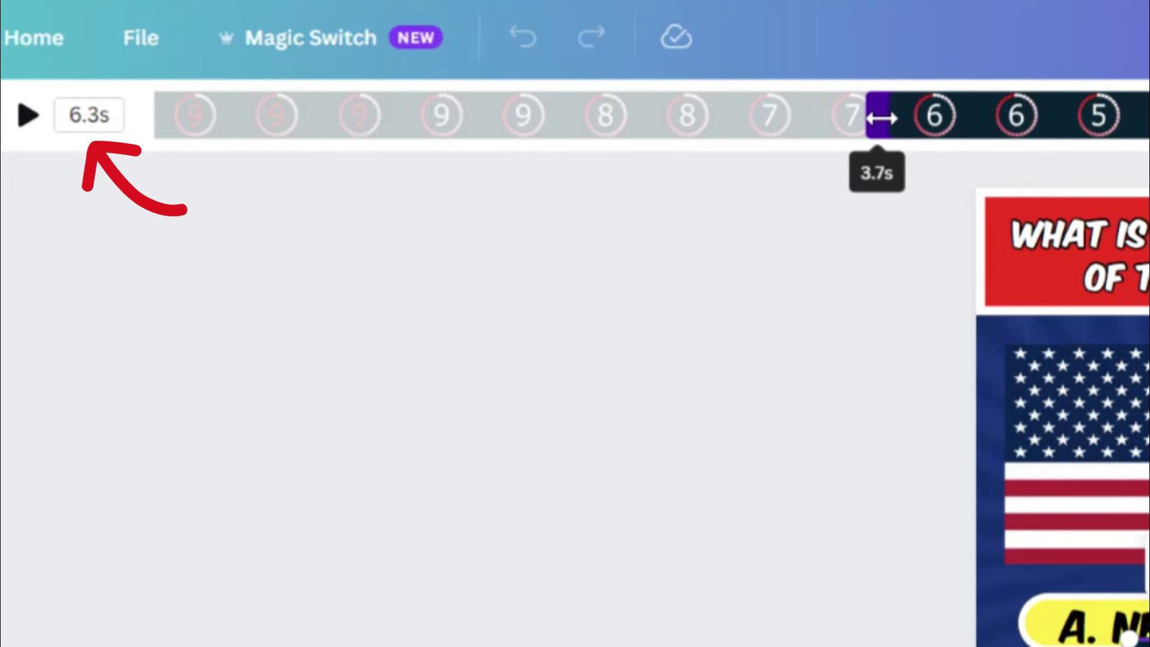
Preview the page, then shrink the countdown into a small badge at the flag's top-left.
{"action": "key", "text": "space"}
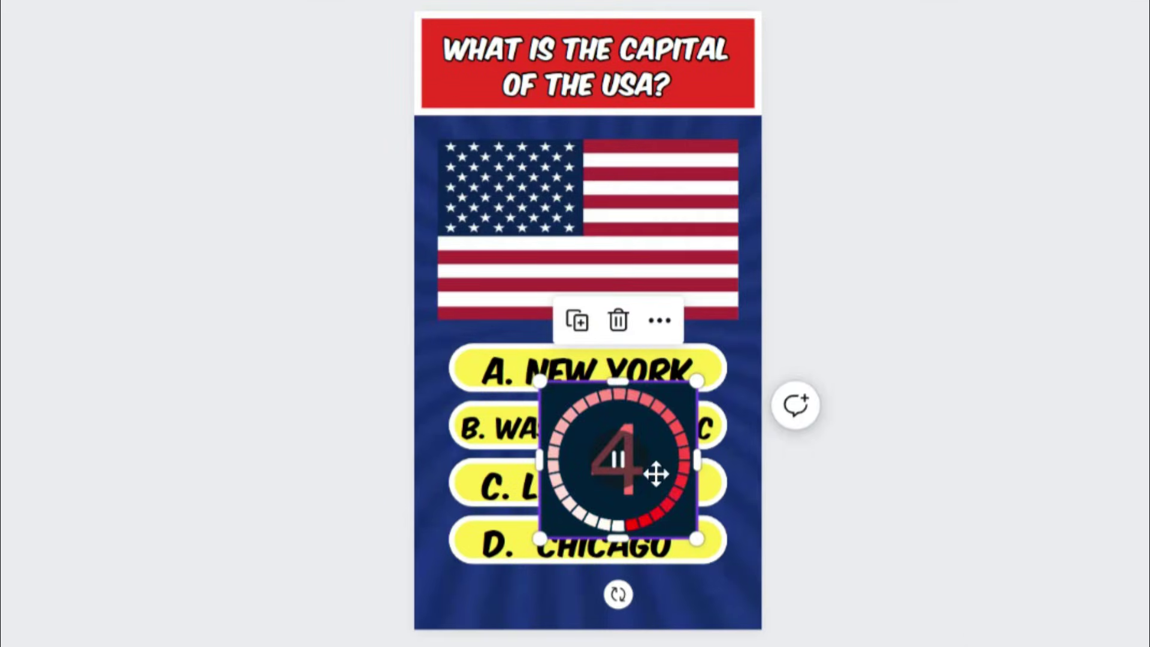
{"action": "left_click_drag", "start_coordinate": [656, 474], "coordinate": [552, 210]}
{"action": "mouse_move", "coordinate": [596, 275]}
{"action": "left_mouse_down"}
{"action": "mouse_move", "coordinate": [542, 205]}
{"action": "mouse_move", "coordinate": [491, 166]}
{"action": "left_mouse_up"}
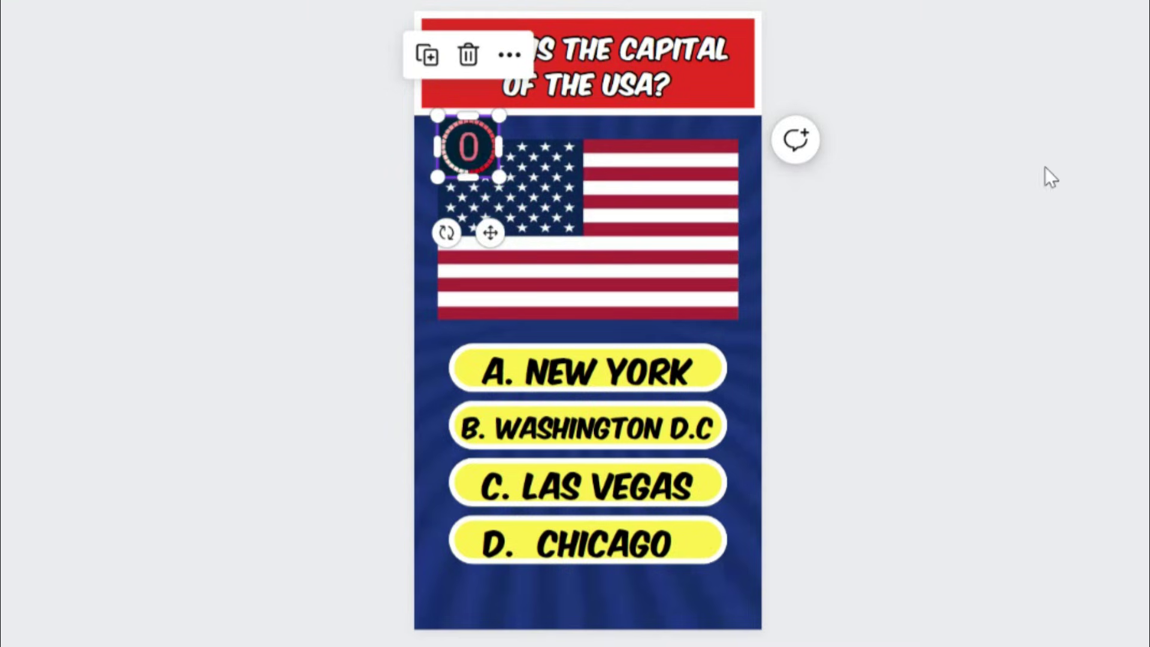
Shorten the countdown's own timeline track so it ends at about 6.0 seconds.
{"action": "right_click", "coordinate": [465, 155]}
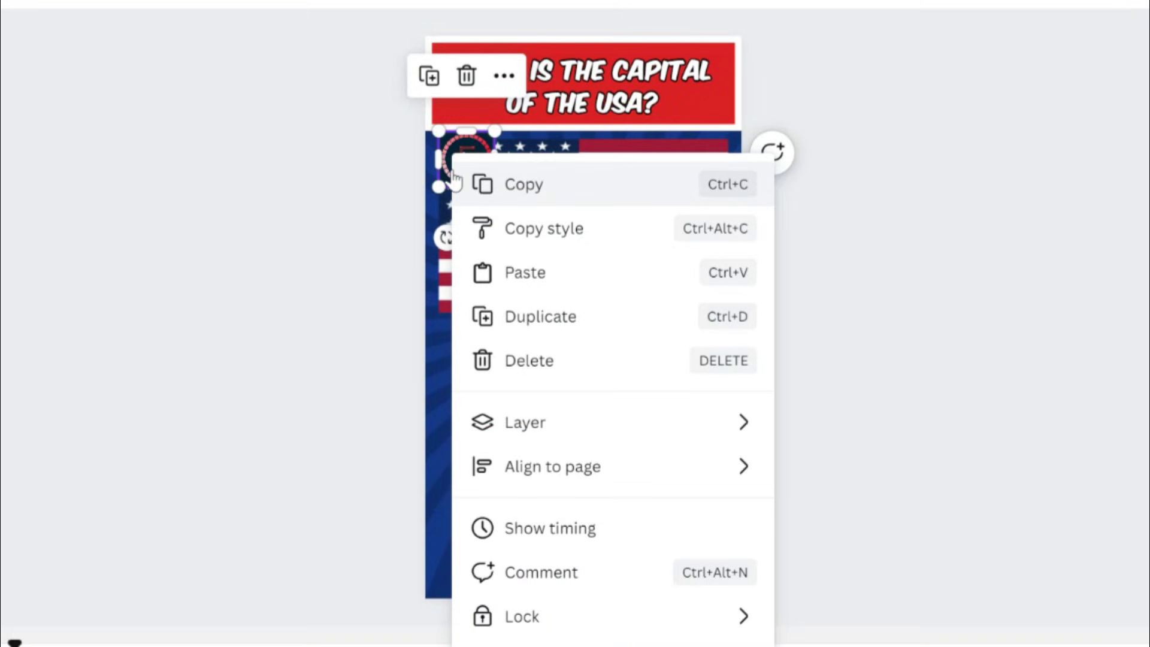
{"action": "left_click", "coordinate": [584, 528]}
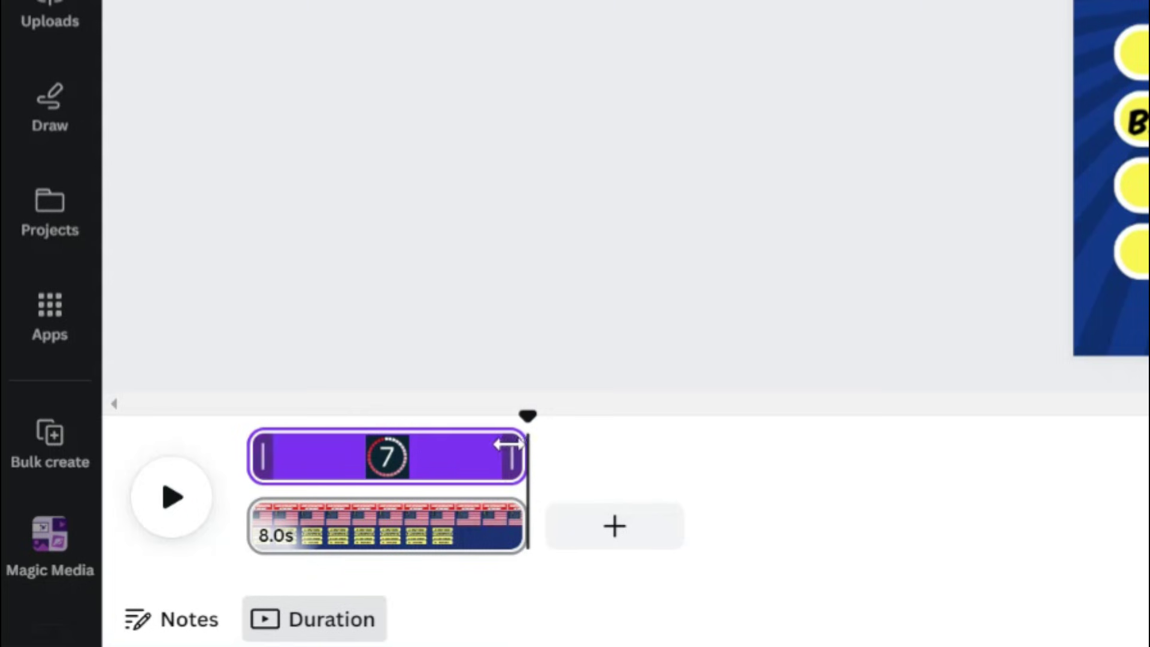
{"action": "left_click_drag", "start_coordinate": [509, 446], "coordinate": [462, 447]}
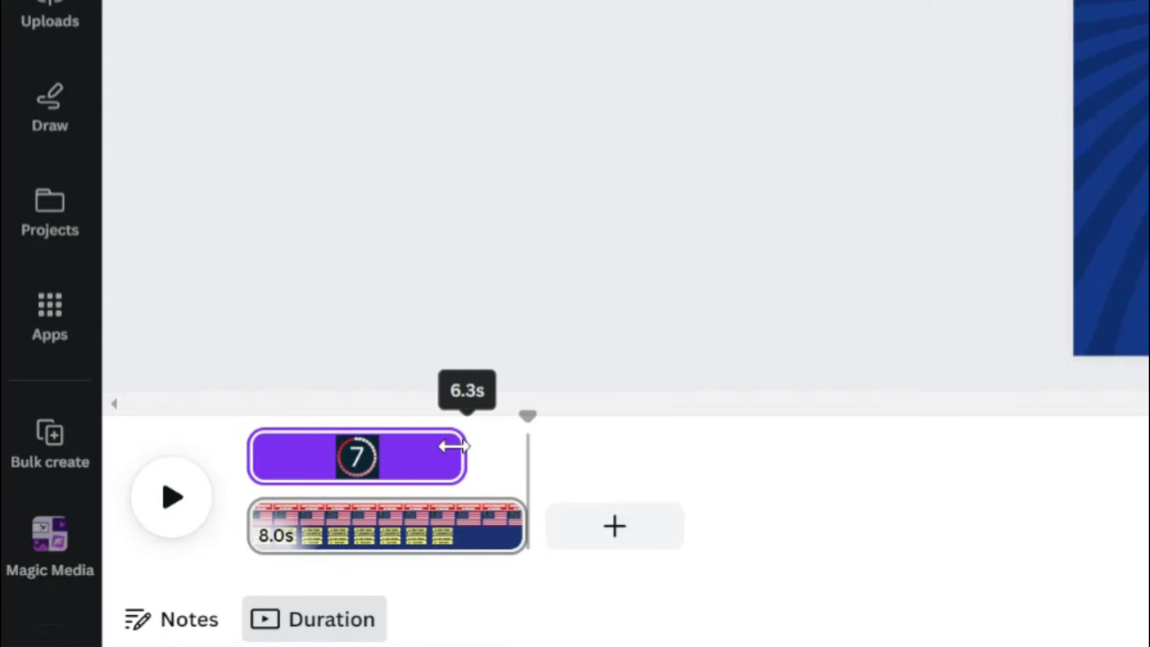
{"action": "left_click_drag", "start_coordinate": [448, 447], "coordinate": [446, 446]}
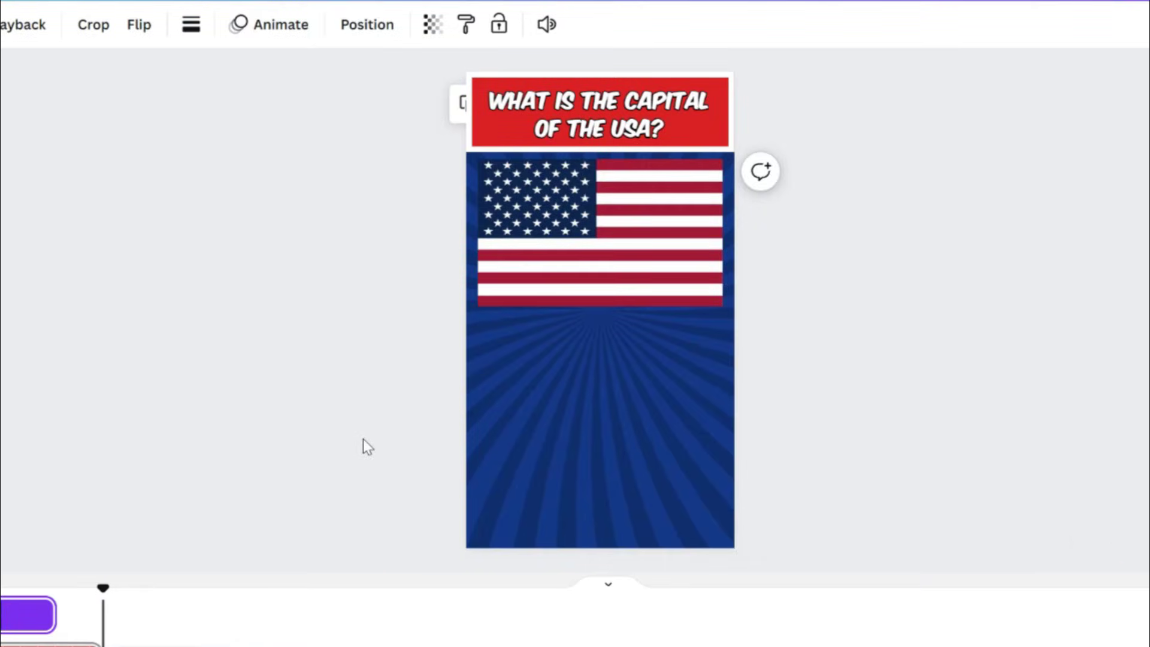
Add an octagon shape and widen it to cover answer A.
{"action": "key", "text": "ctrl+v"}
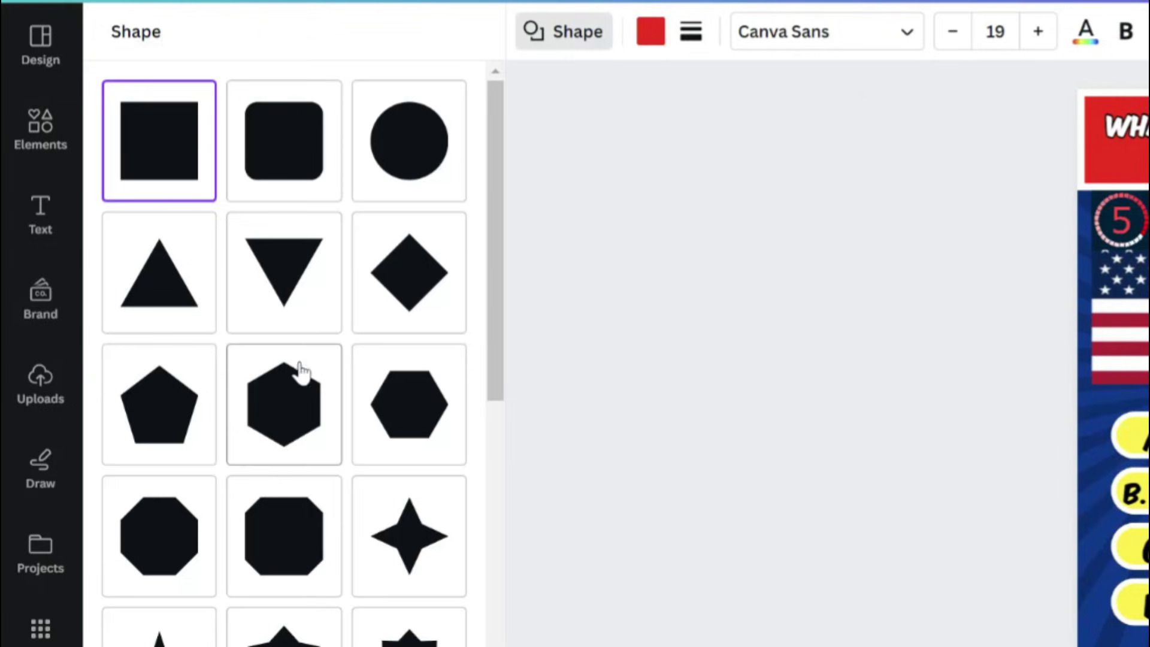
{"action": "left_click", "coordinate": [280, 536]}
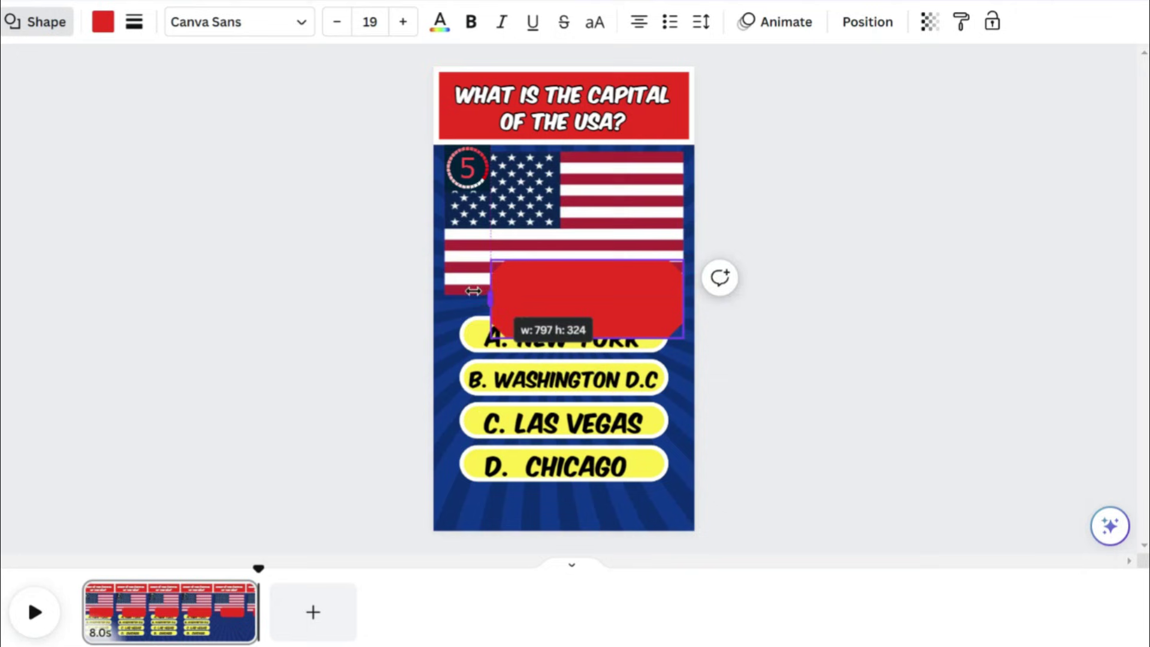
{"action": "left_click_drag", "start_coordinate": [488, 300], "coordinate": [444, 301]}
Colour the octagon lime green (#70FF00) and give it a thick outline.
{"action": "left_click", "coordinate": [102, 20]}
{"action": "left_click", "coordinate": [146, 308]}
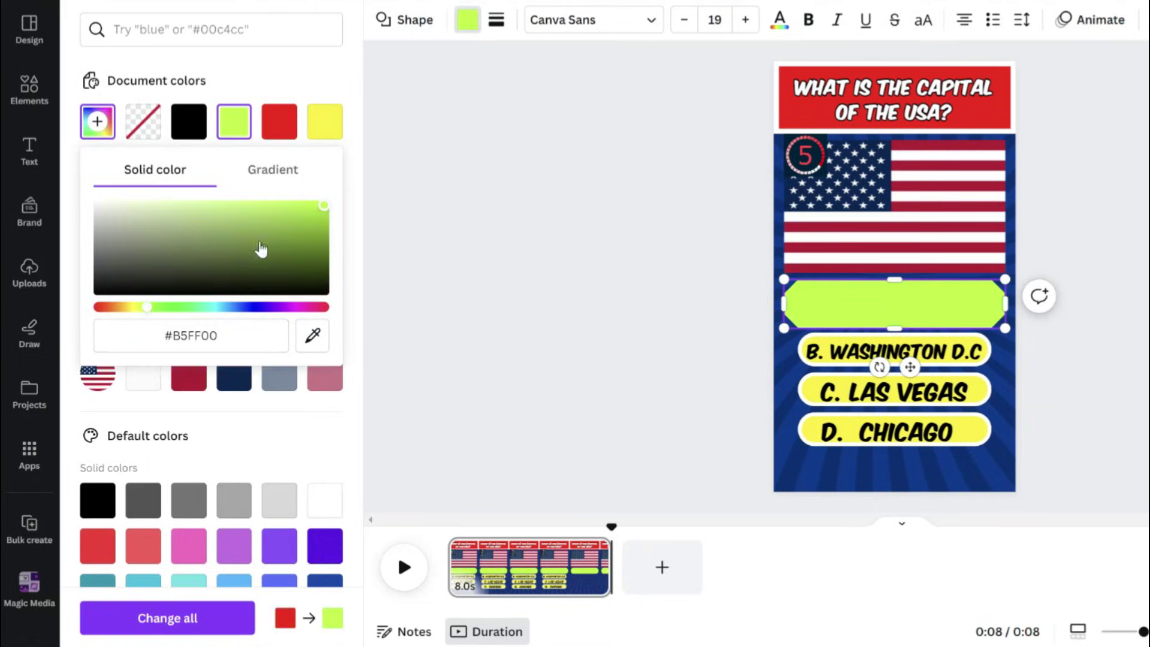
{"action": "left_click", "coordinate": [157, 309]}
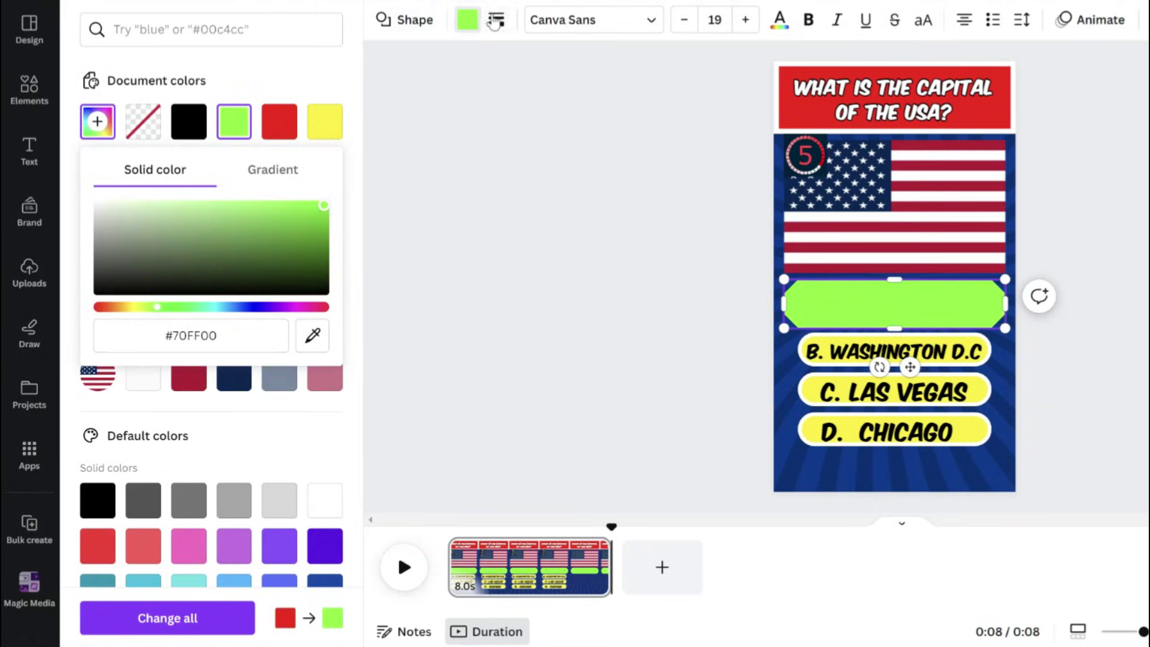
{"action": "left_click", "coordinate": [496, 19]}
{"action": "left_click_drag", "start_coordinate": [497, 128], "coordinate": [520, 128]}
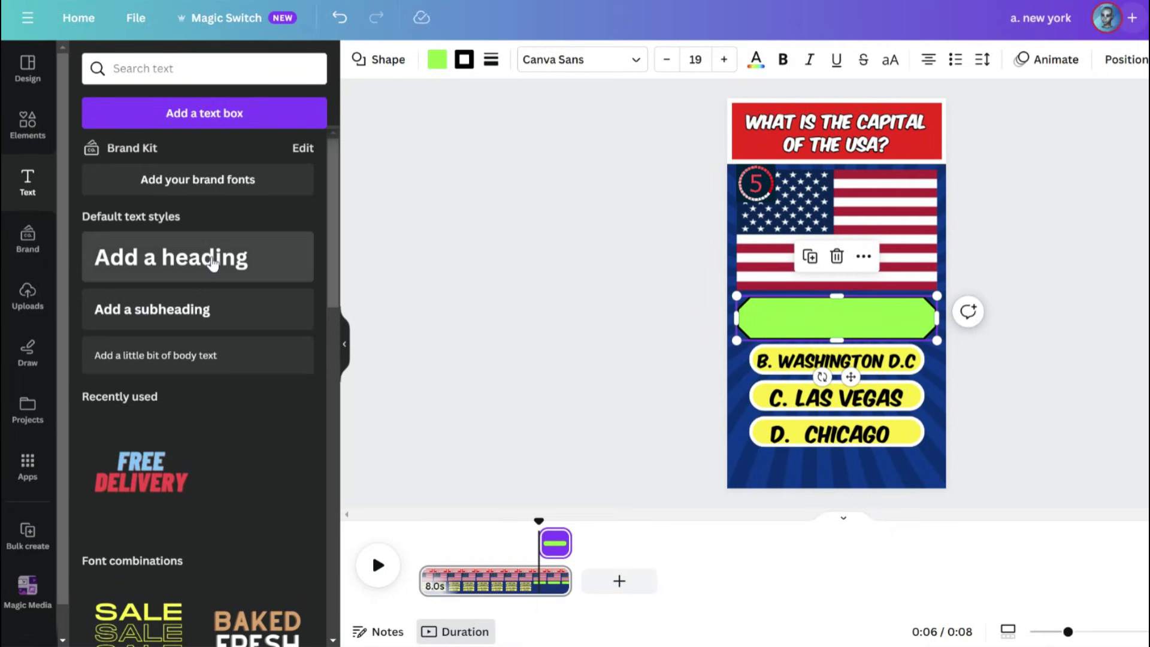
Add a heading in black Komika Axis Regular for the B. WASHINGTON D.C label.
{"action": "left_click", "coordinate": [213, 260]}
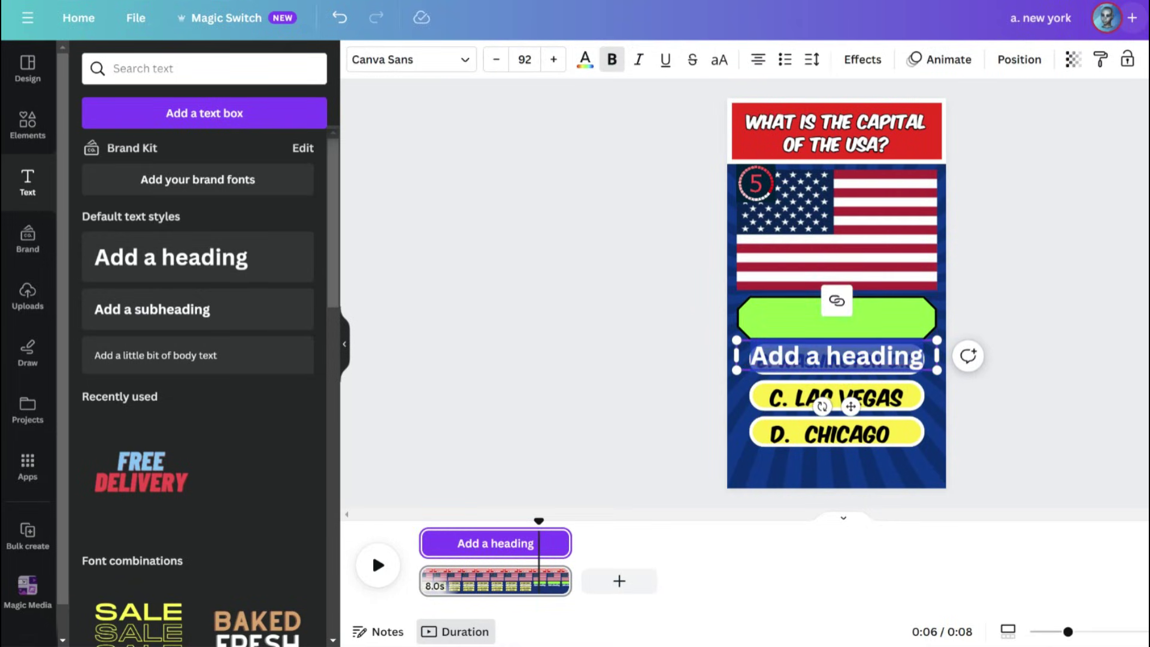
{"action": "left_click", "coordinate": [386, 65]}
{"action": "scroll", "coordinate": [135, 360], "scroll_direction": "down", "scroll_amount": 3}
{"action": "left_click", "coordinate": [175, 465]}
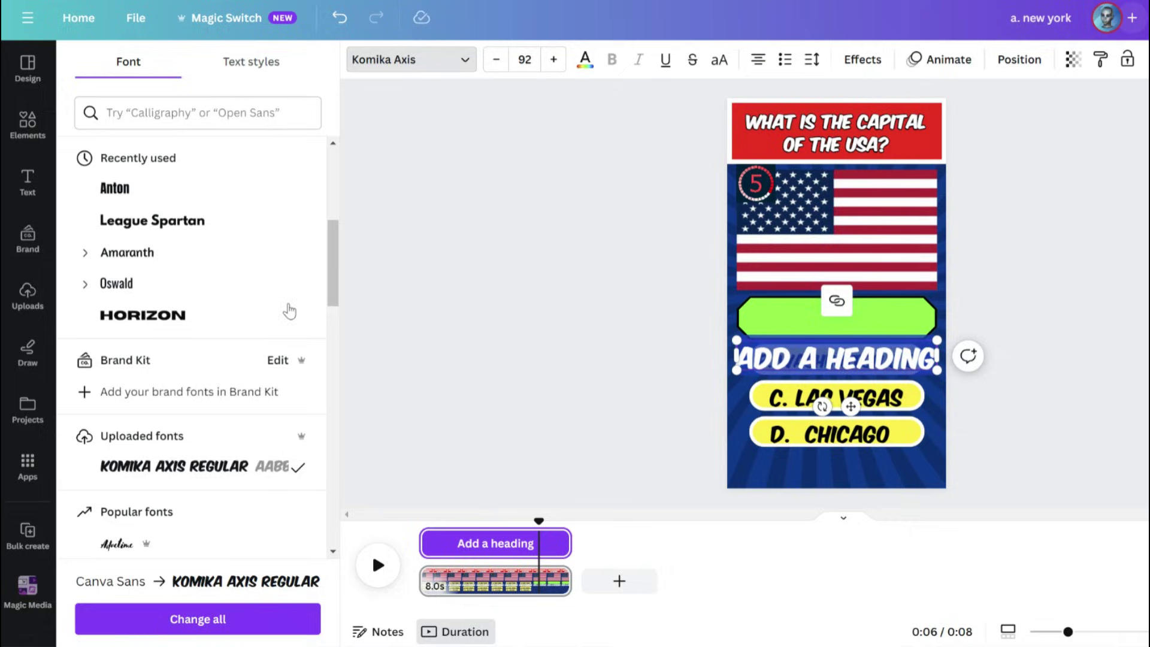
{"action": "left_click", "coordinate": [592, 68]}
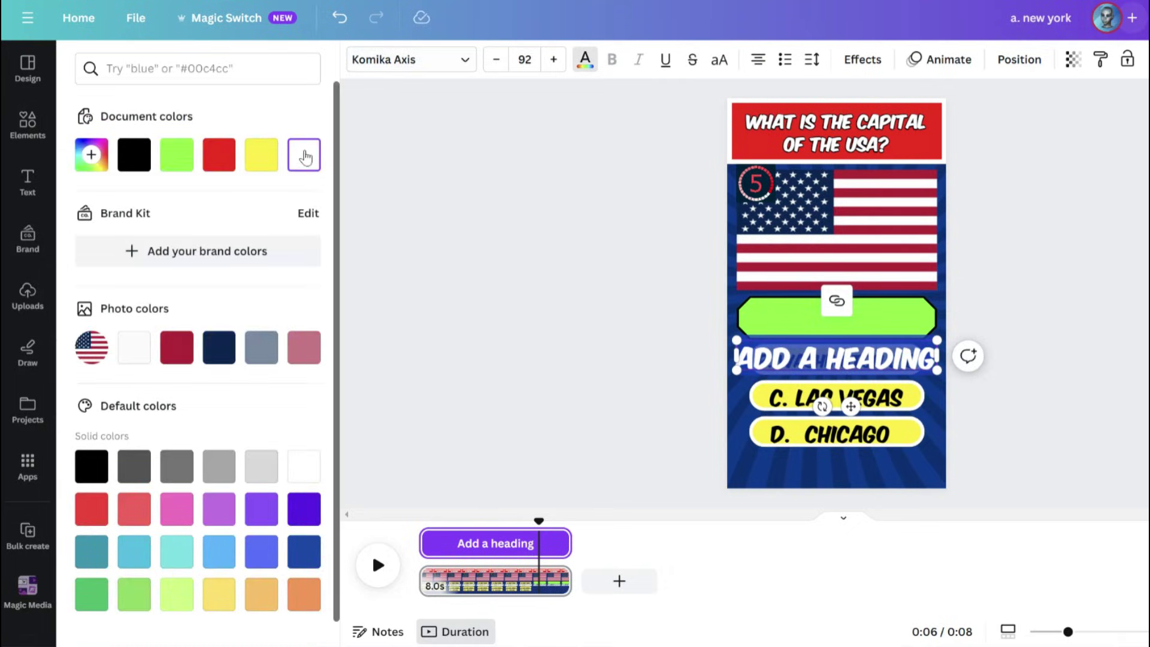
{"action": "left_click", "coordinate": [134, 155]}
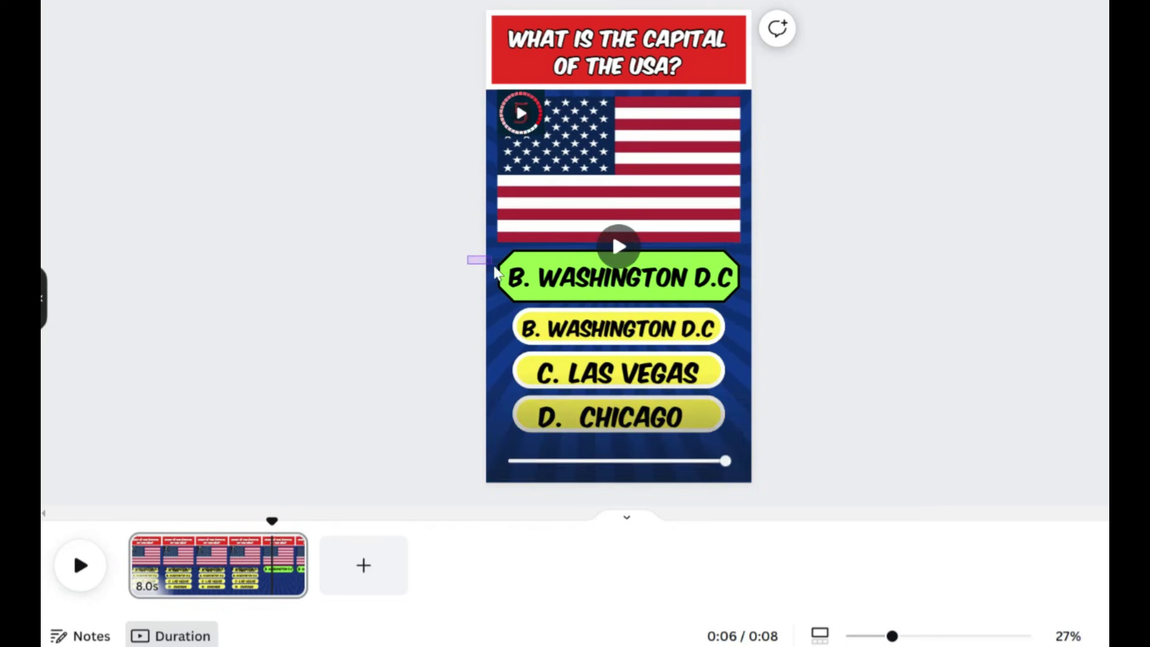
Group the label with the green octagon and delay the group's start on the timeline.
{"action": "left_click", "coordinate": [504, 280]}
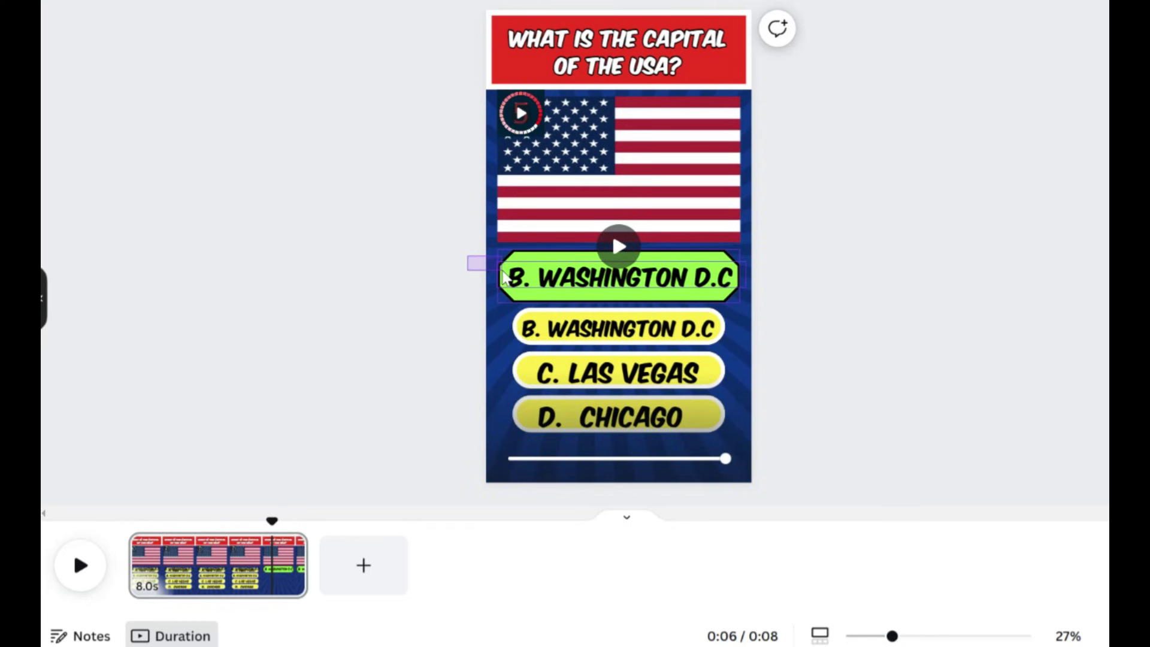
{"action": "left_click", "coordinate": [508, 279]}
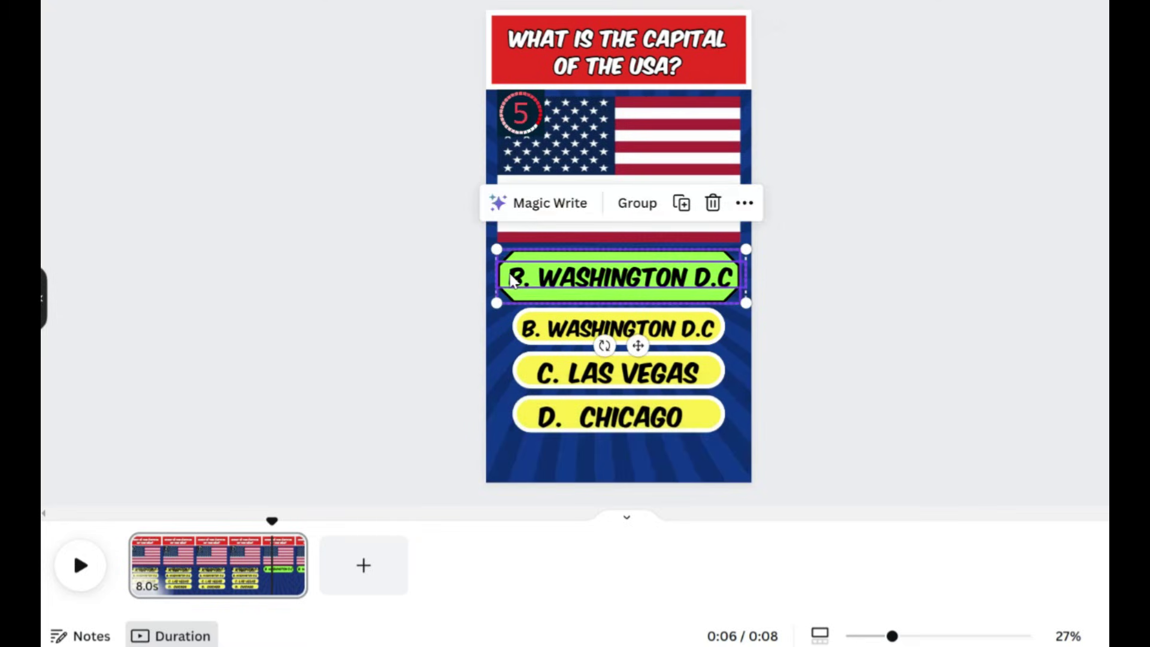
{"action": "left_click", "coordinate": [639, 204]}
{"action": "right_click", "coordinate": [560, 280]}
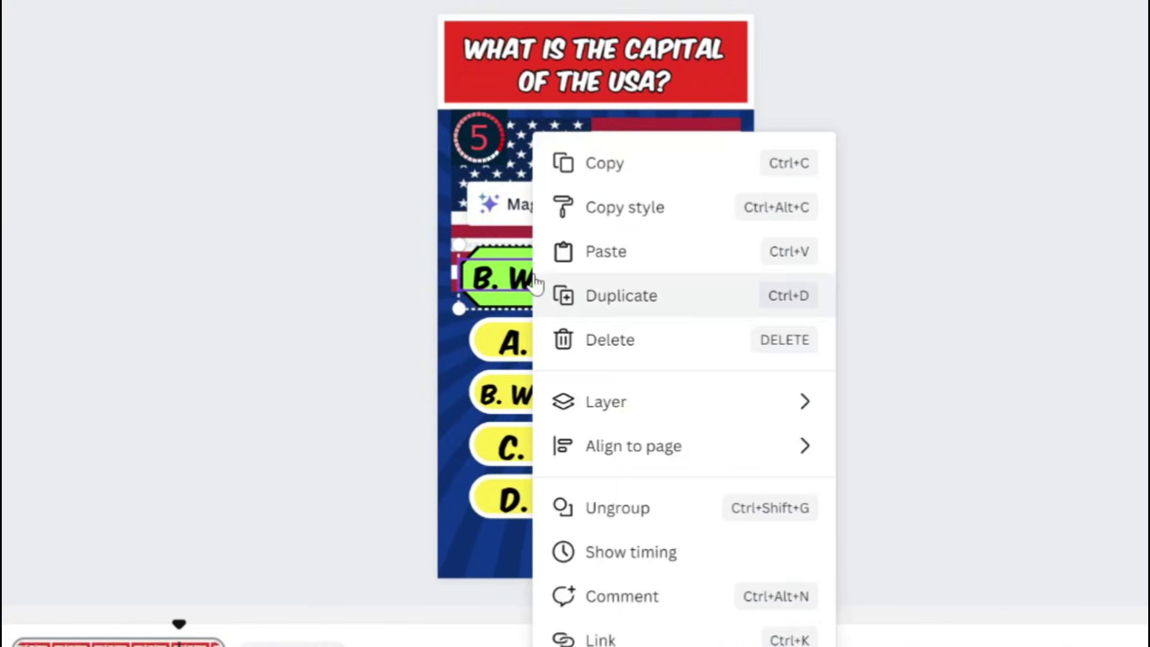
{"action": "left_click", "coordinate": [618, 555]}
{"action": "left_click_drag", "start_coordinate": [151, 454], "coordinate": [381, 454]}
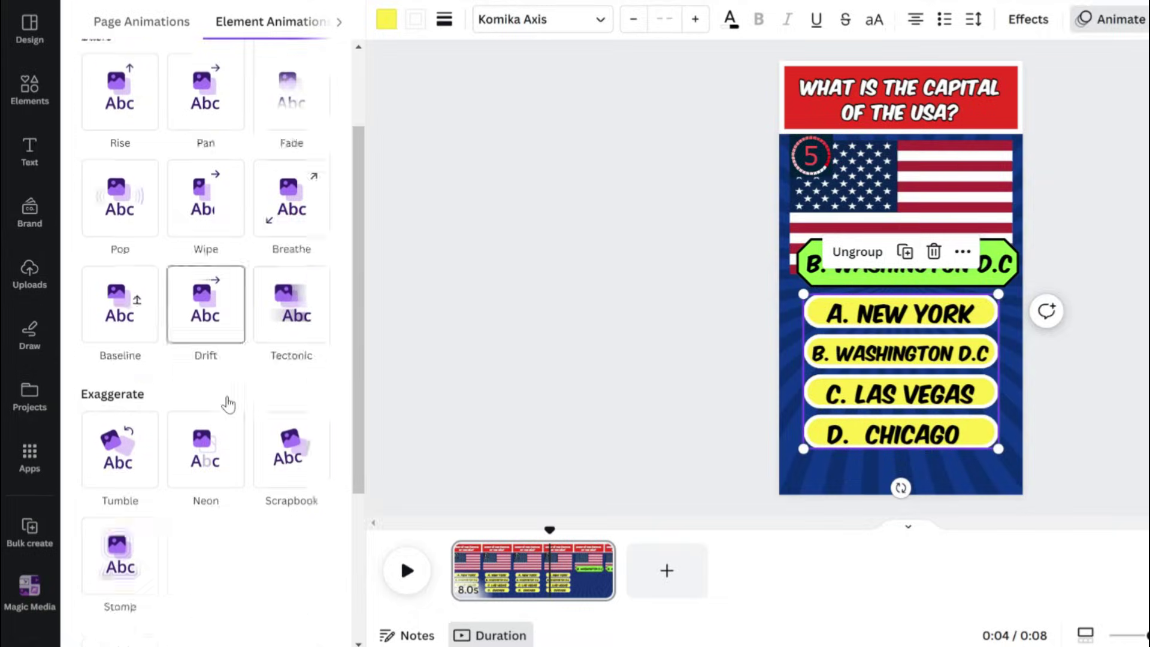
{"action": "scroll", "coordinate": [225, 404], "scroll_direction": "down", "scroll_amount": 3}
Animate the answers with Tumble plus wiggle, and the flag with fade plus minimum wiggle.
{"action": "left_click", "coordinate": [146, 249]}
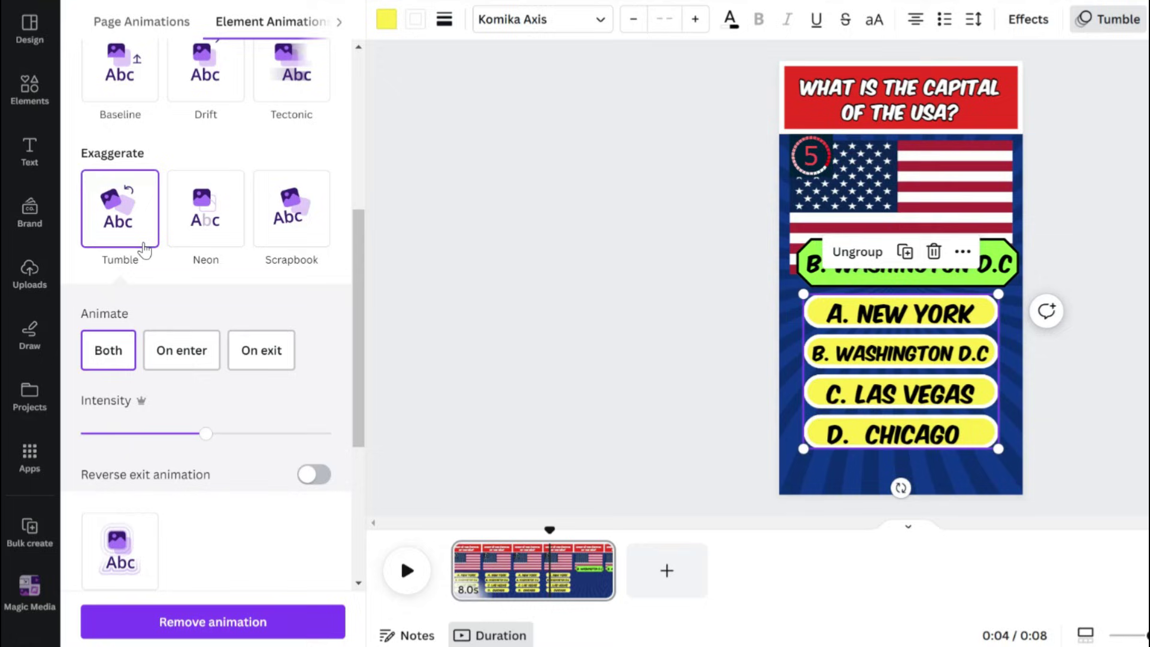
{"action": "scroll", "coordinate": [205, 434], "scroll_direction": "down", "scroll_amount": 3}
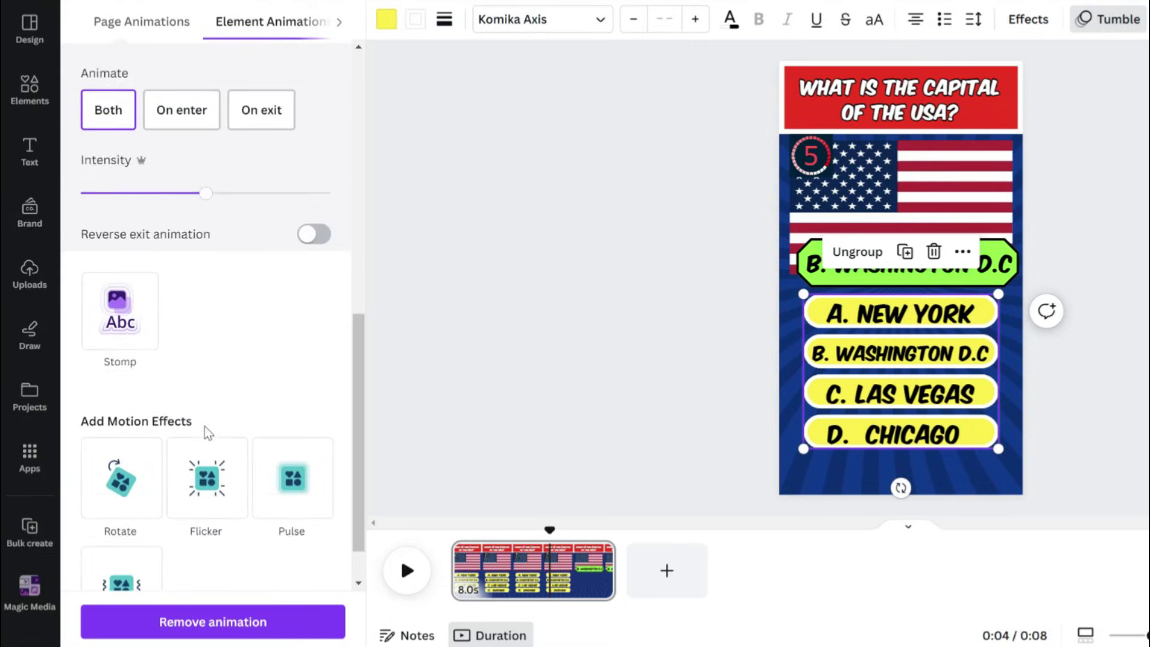
{"action": "left_click", "coordinate": [115, 540]}
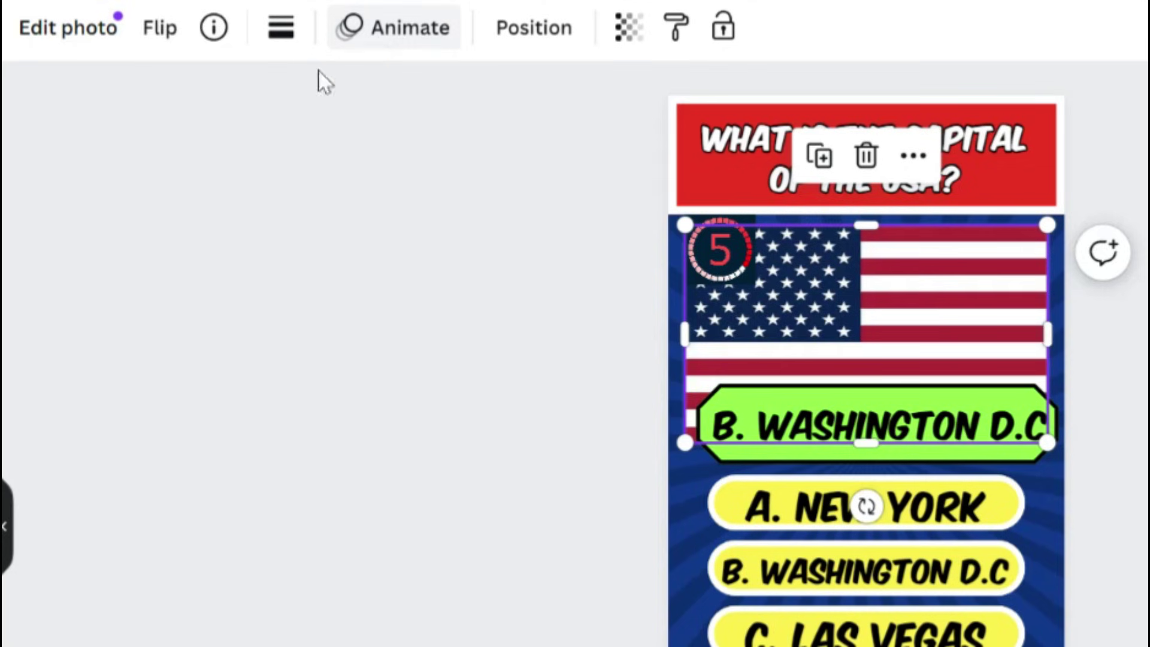
{"action": "left_click", "coordinate": [803, 28]}
{"action": "left_click", "coordinate": [362, 333]}
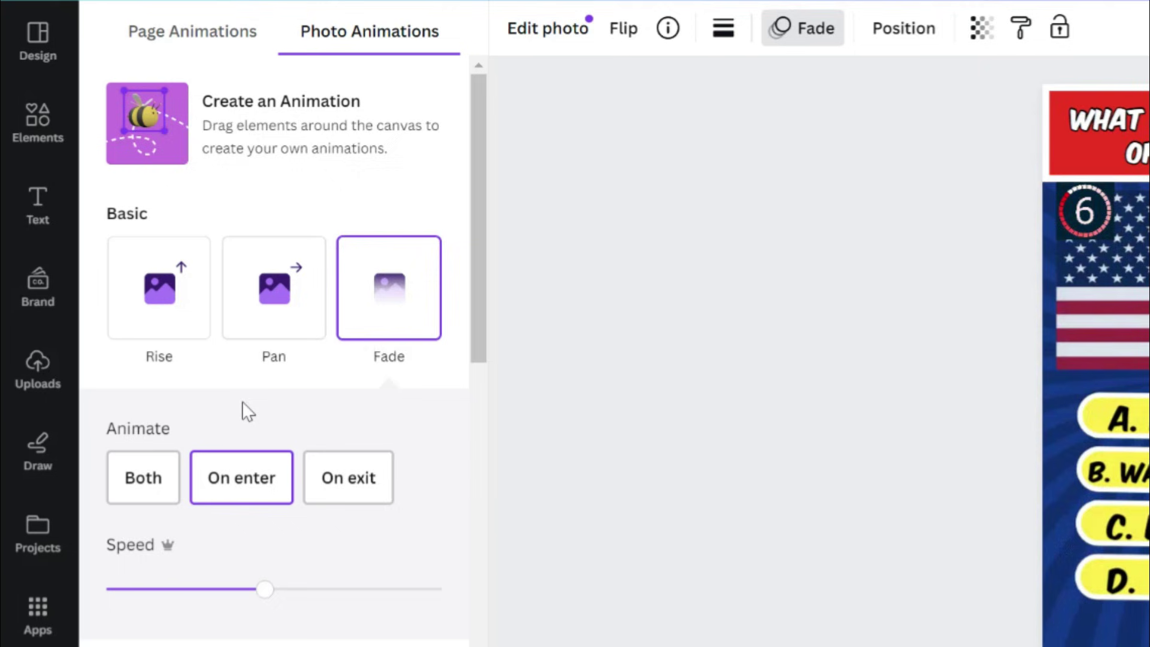
{"action": "left_click", "coordinate": [113, 535]}
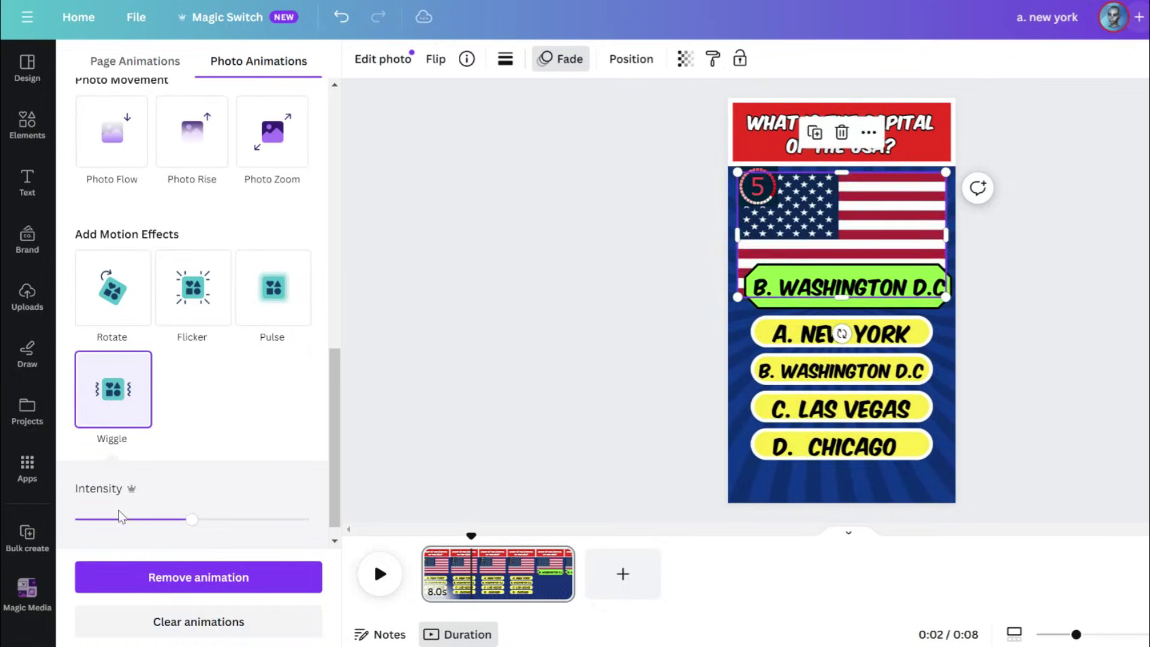
{"action": "left_click_drag", "start_coordinate": [187, 520], "coordinate": [86, 522]}
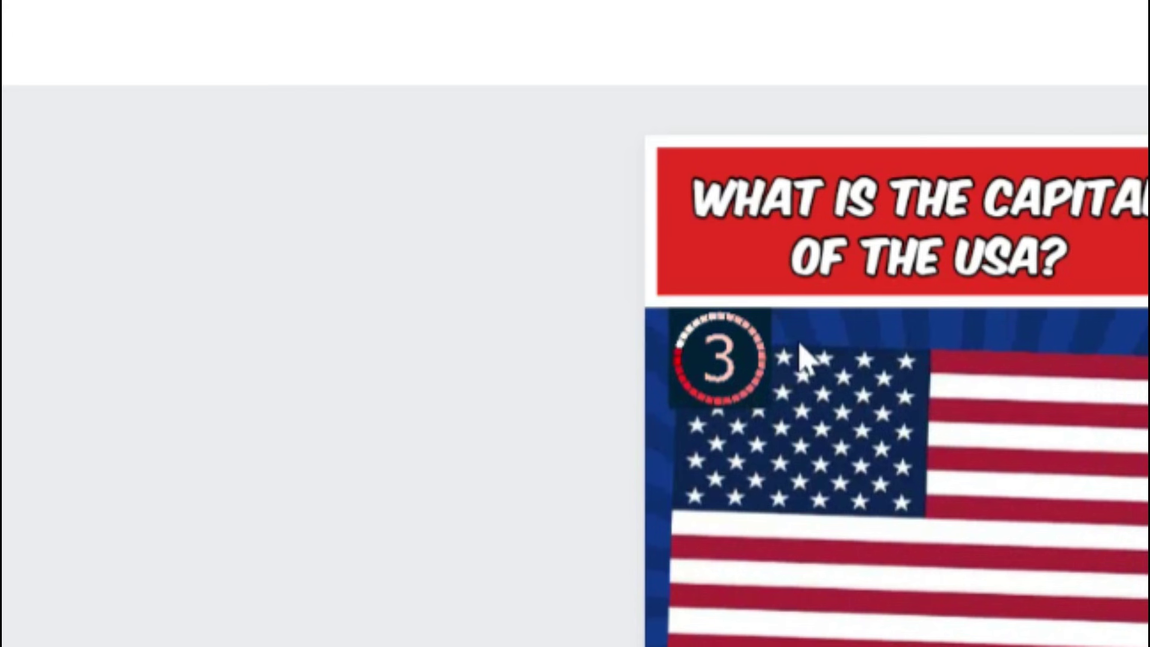
Add a flicker effect to the countdown timer and play a preview of the page.
{"action": "left_click", "coordinate": [724, 378]}
{"action": "left_click", "coordinate": [635, 37]}
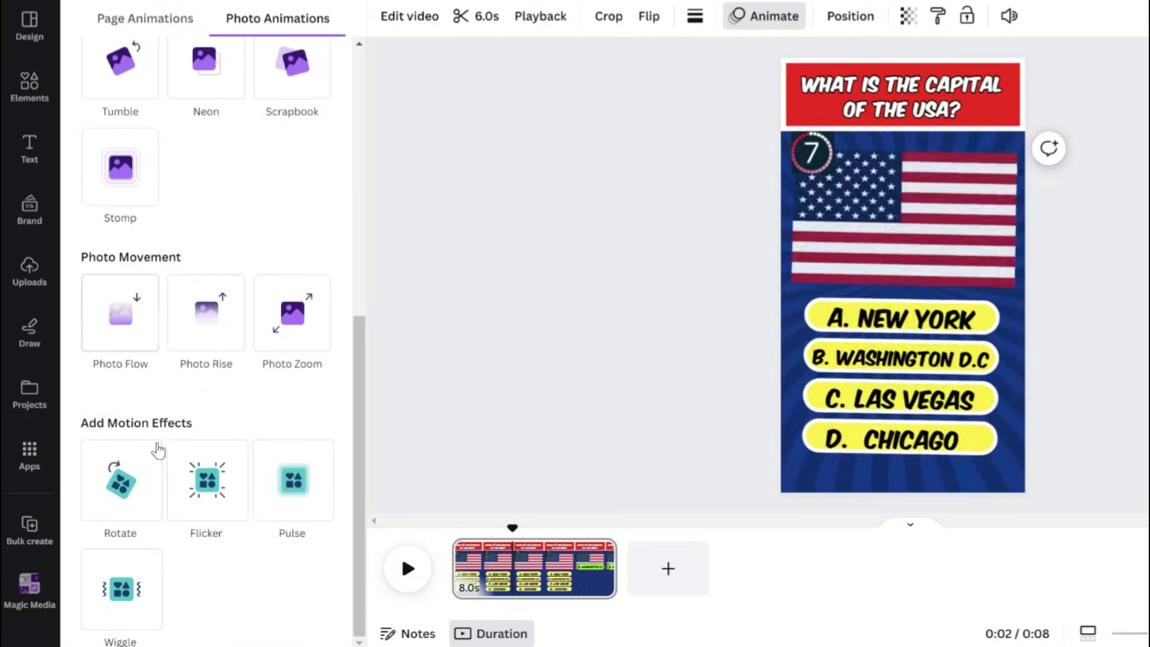
{"action": "left_click", "coordinate": [206, 483]}
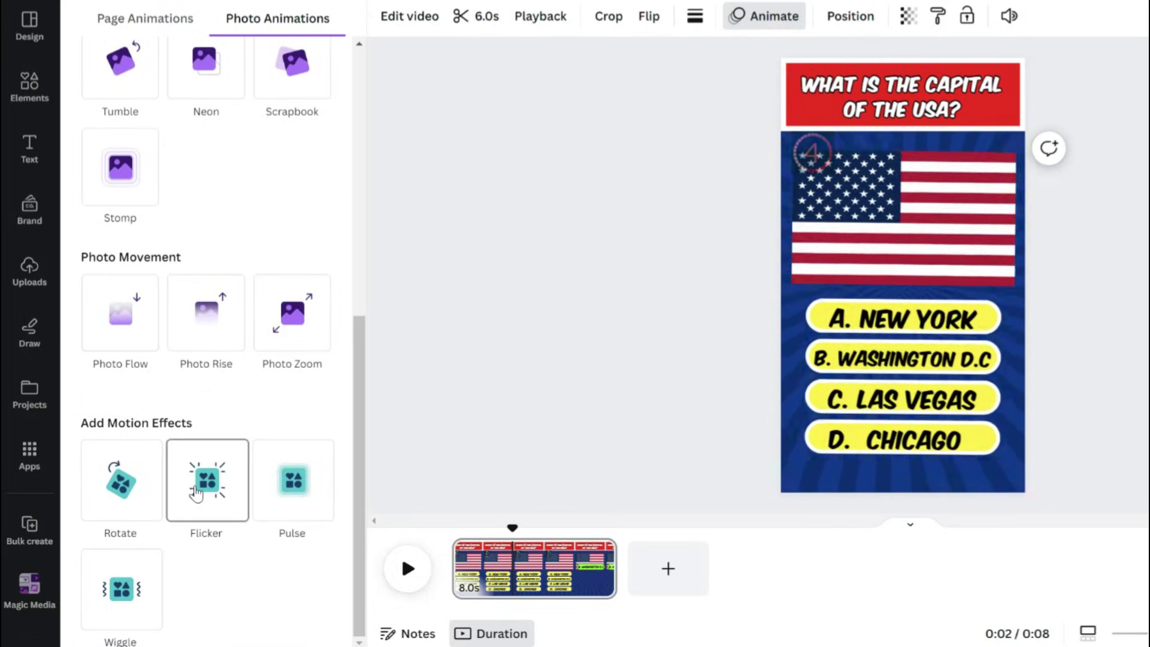
{"action": "left_click", "coordinate": [927, 106]}
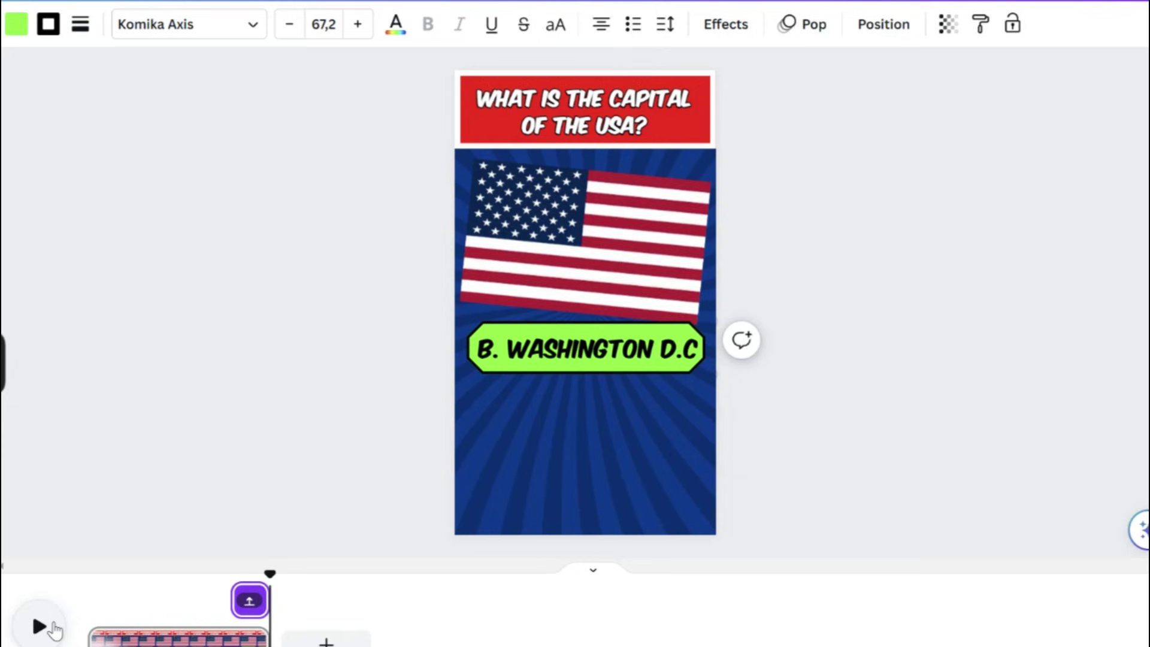
{"action": "left_click", "coordinate": [49, 623]}
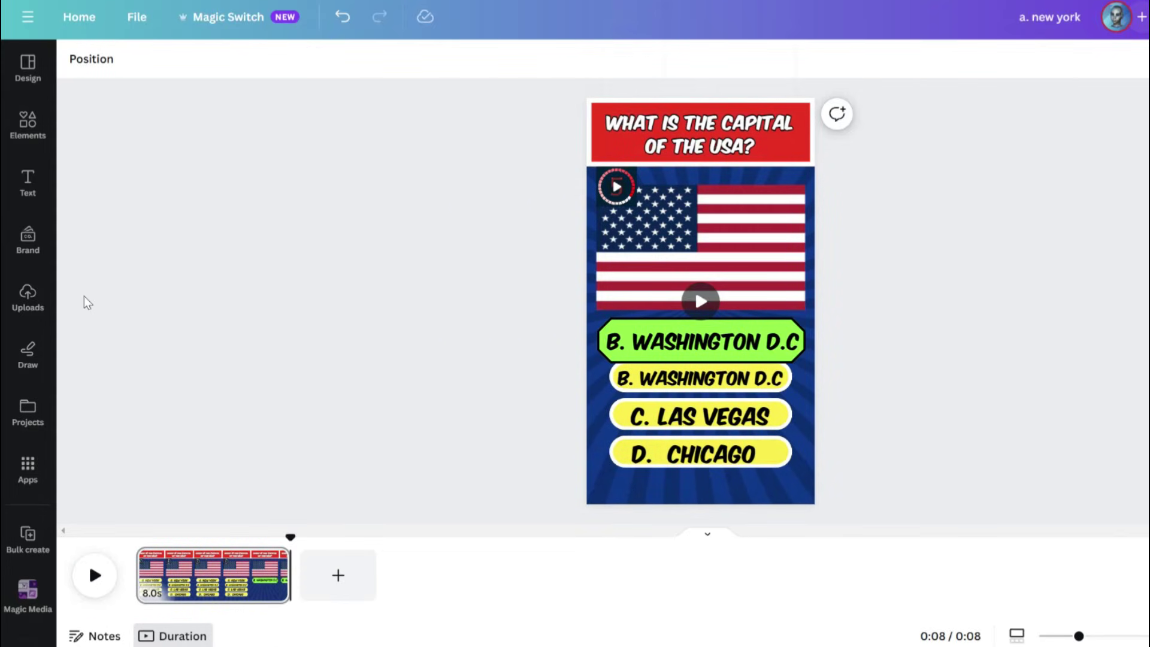
Launch the Bulk create app from the Apps panel.
{"action": "left_click", "coordinate": [27, 461]}
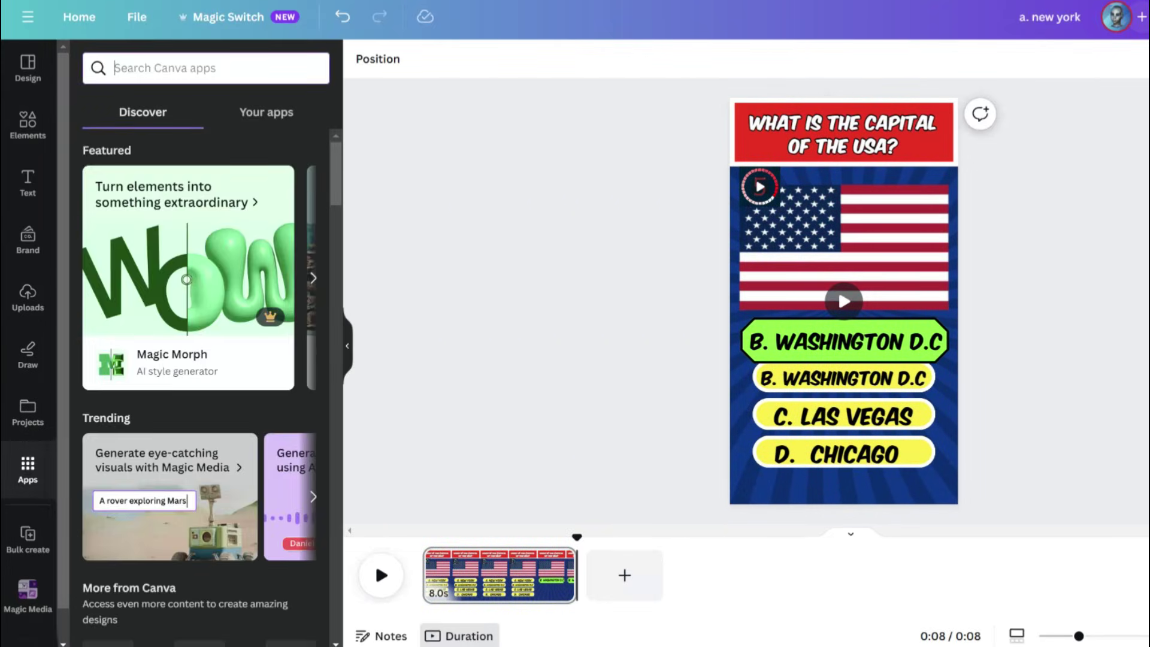
{"action": "type", "text": "bulk cre"}
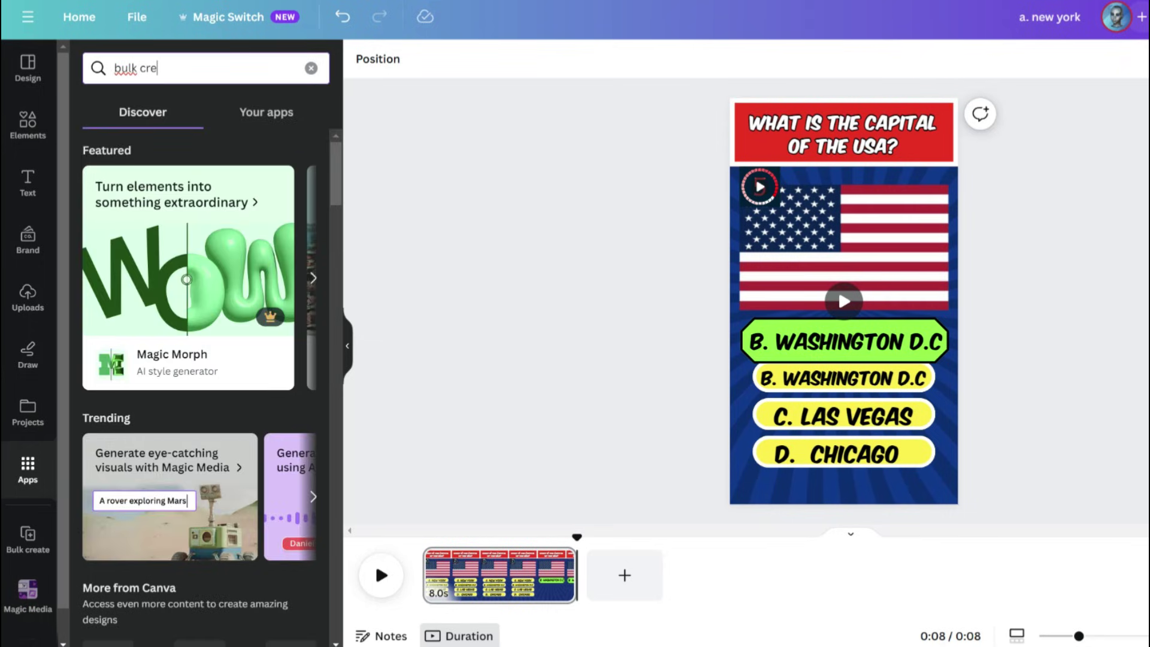
{"action": "type", "text": "ate"}
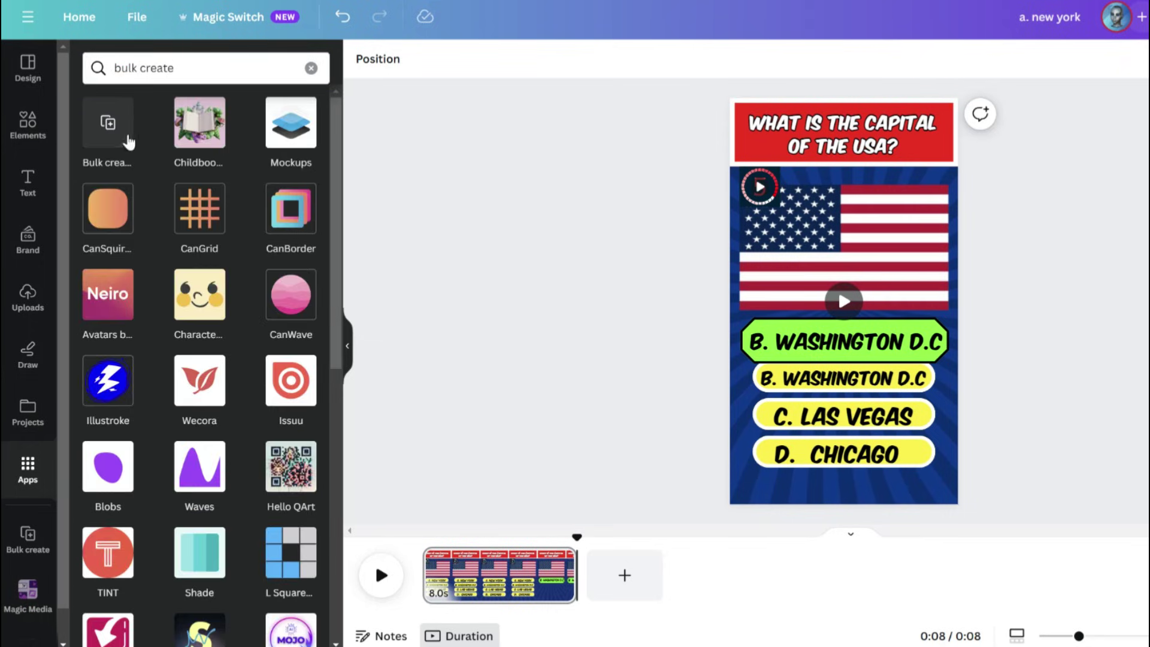
{"action": "left_click", "coordinate": [129, 139]}
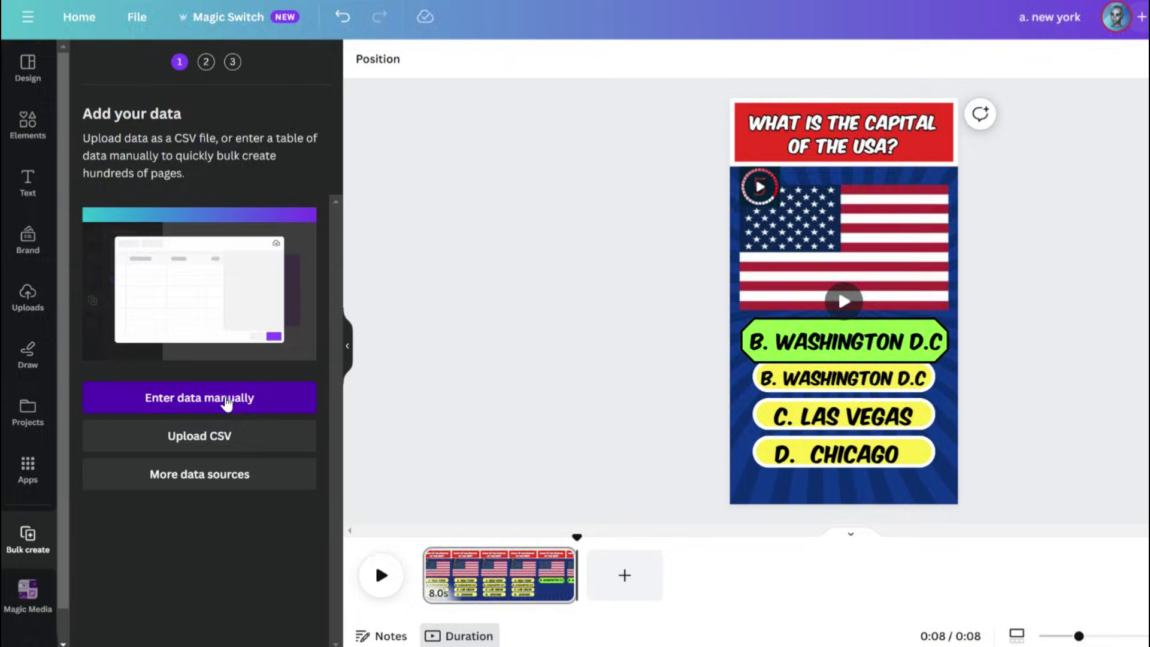
Choose manual data entry, then select the sheet's quiz table from A1 to F101.
{"action": "left_click", "coordinate": [226, 400]}
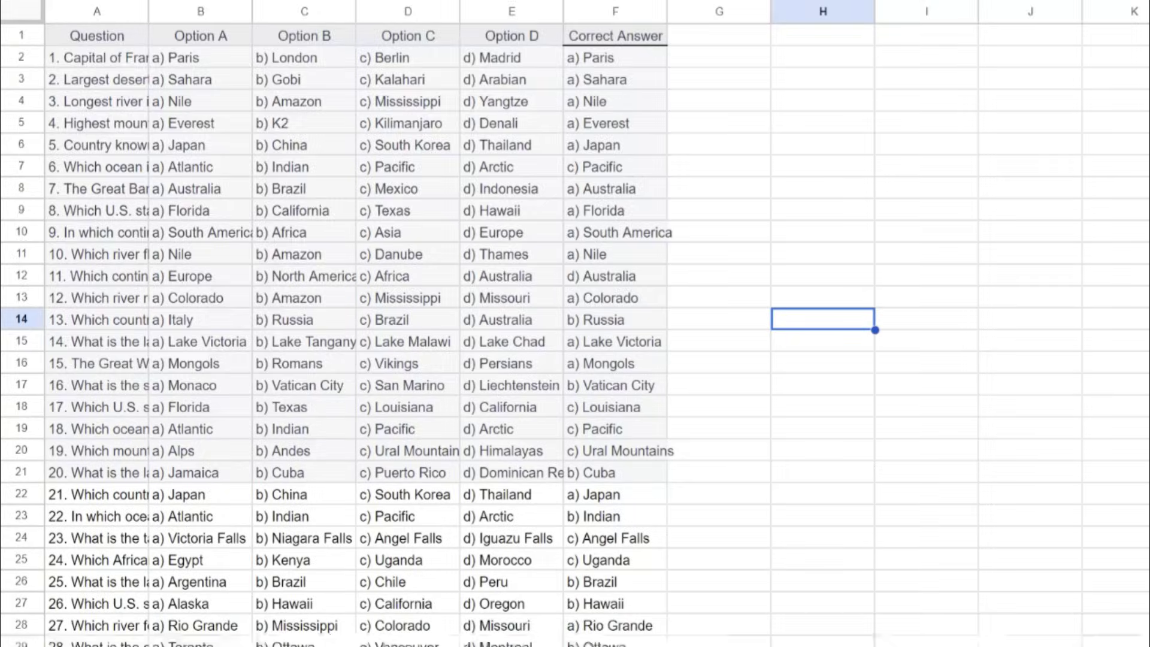
{"action": "mouse_move", "coordinate": [56, 35]}
{"action": "left_mouse_down"}
{"action": "mouse_move", "coordinate": [515, 358]}
{"action": "mouse_move", "coordinate": [610, 487]}
{"action": "left_mouse_up"}
{"action": "scroll", "coordinate": [585, 447], "scroll_direction": "down", "scroll_amount": 10}
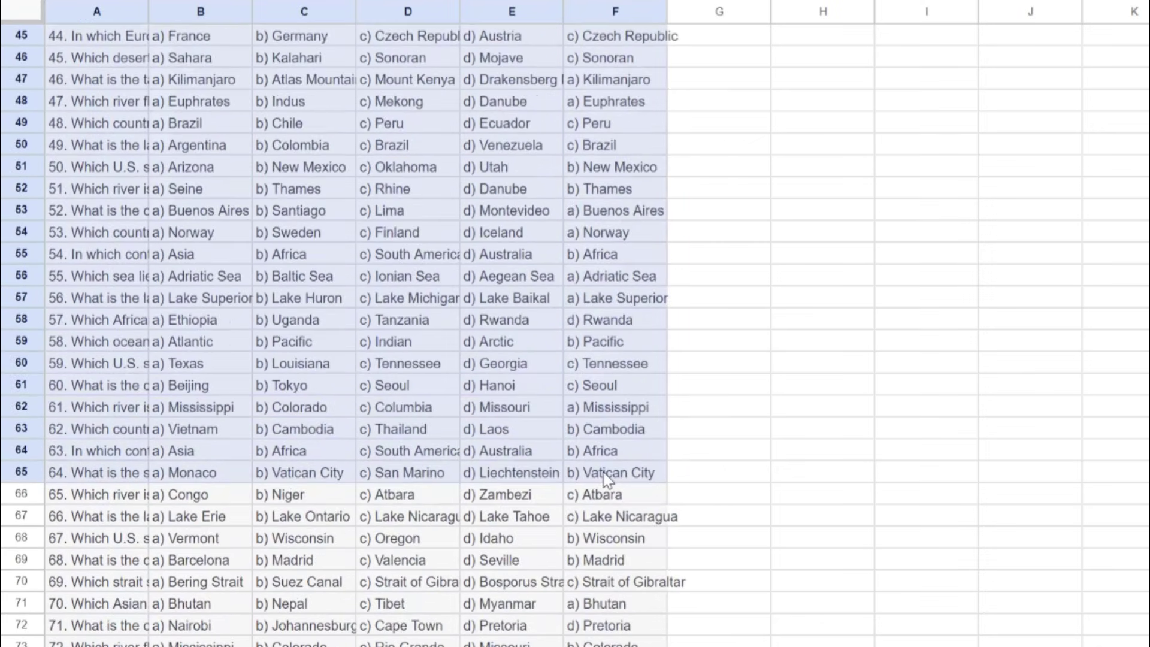
{"action": "scroll", "coordinate": [611, 486], "scroll_direction": "down", "scroll_amount": 11}
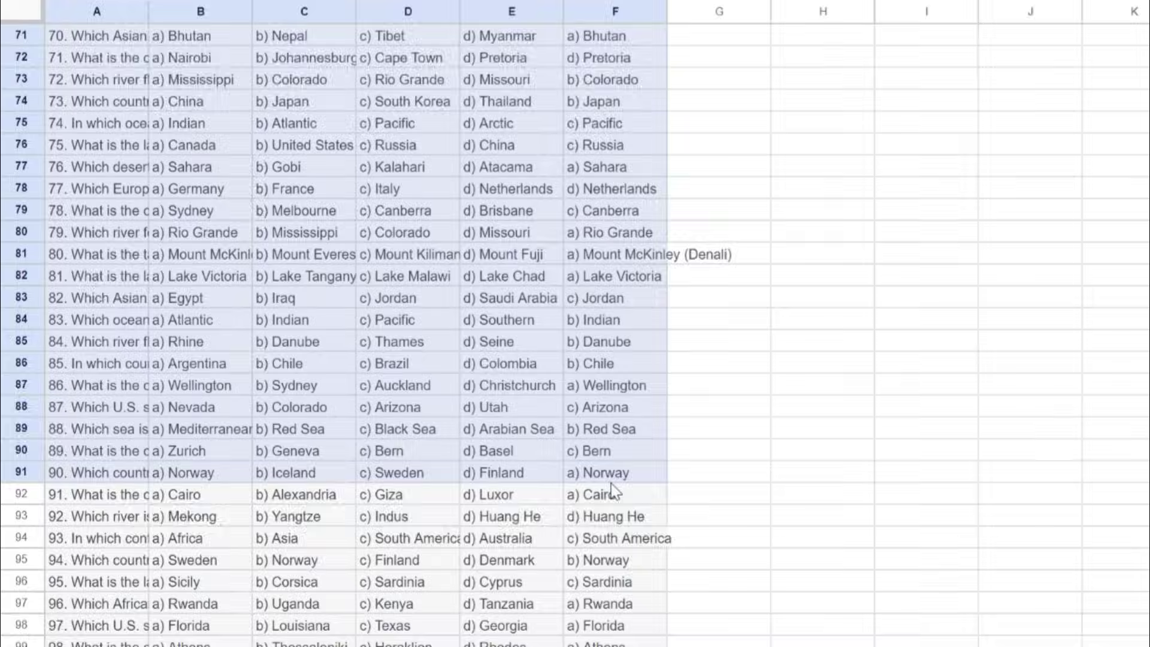
{"action": "scroll", "coordinate": [612, 490], "scroll_direction": "down", "scroll_amount": 5}
{"action": "left_click_drag", "start_coordinate": [613, 491], "coordinate": [632, 377]}
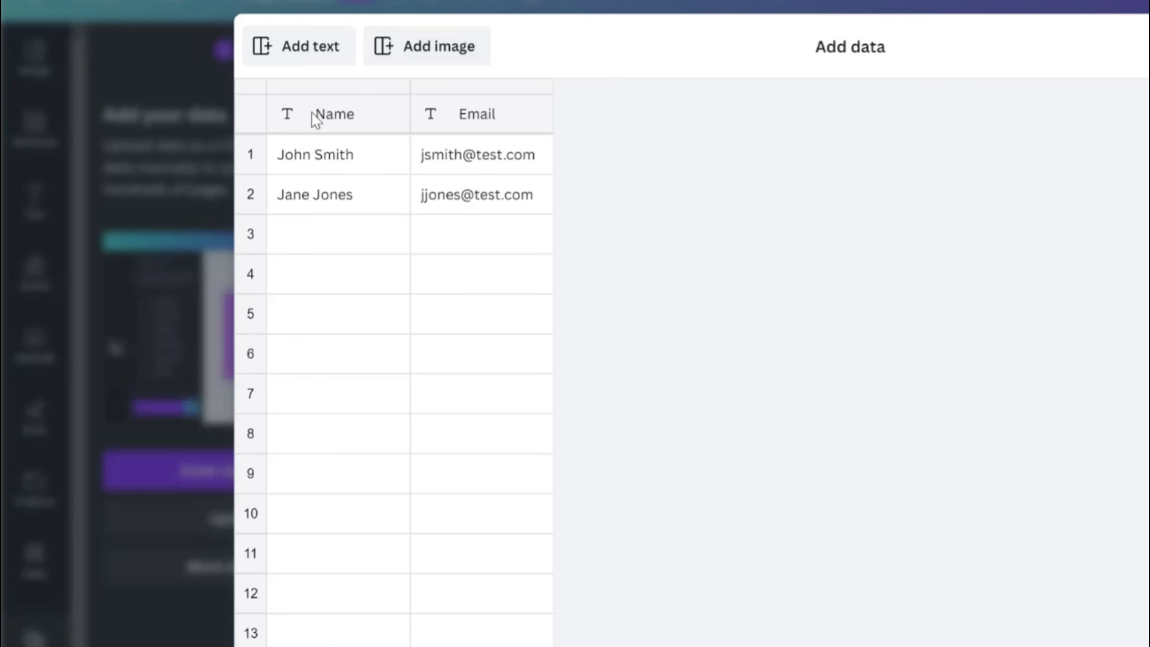
Paste the copied spreadsheet quiz data into the Bulk create table.
{"action": "right_click", "coordinate": [311, 112]}
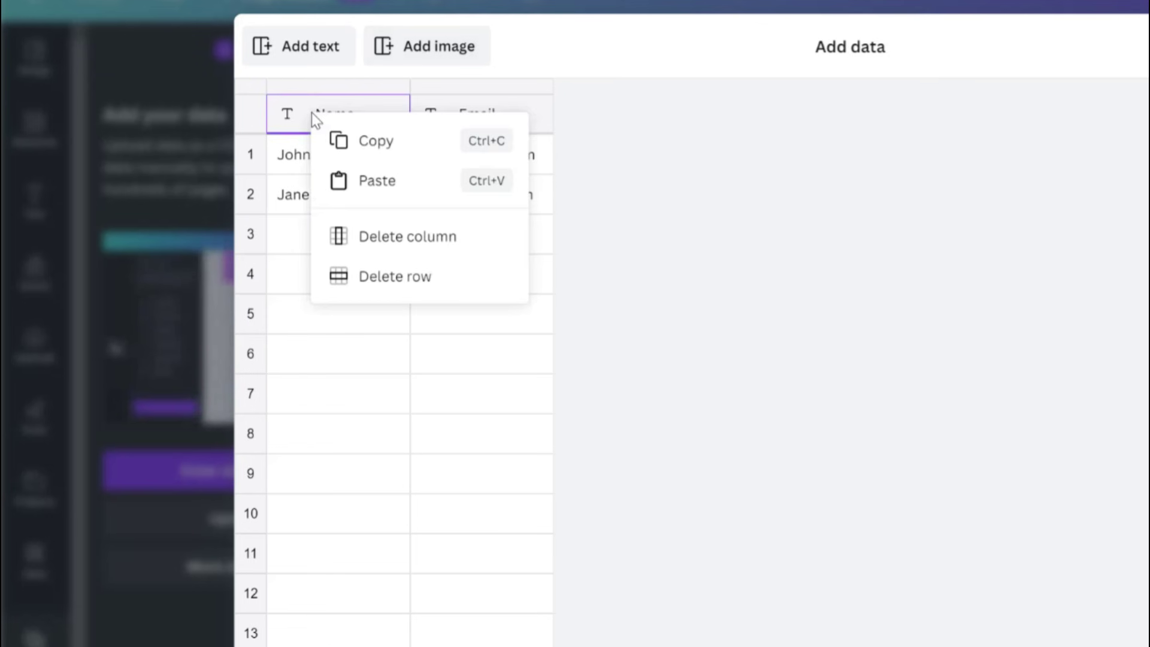
{"action": "left_click", "coordinate": [364, 184]}
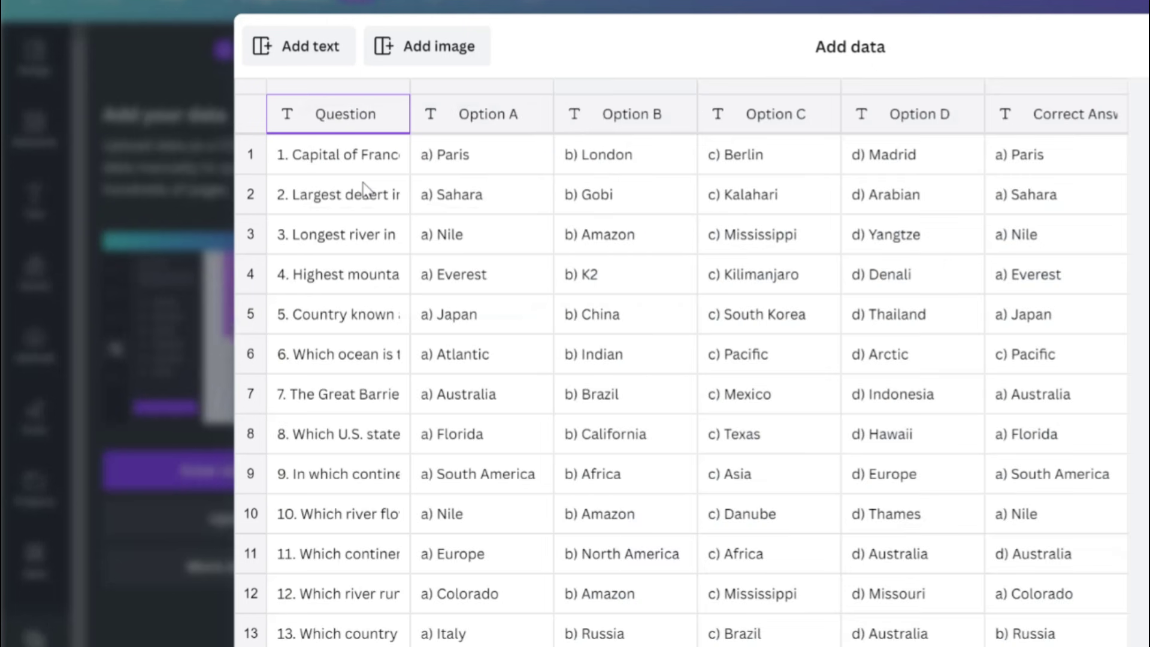
{"action": "scroll", "coordinate": [135, 155], "scroll_direction": "down", "scroll_amount": 1}
{"action": "scroll", "coordinate": [134, 155], "scroll_direction": "down", "scroll_amount": 2}
{"action": "scroll", "coordinate": [134, 154], "scroll_direction": "down", "scroll_amount": 2}
{"action": "scroll", "coordinate": [134, 154], "scroll_direction": "down", "scroll_amount": 3}
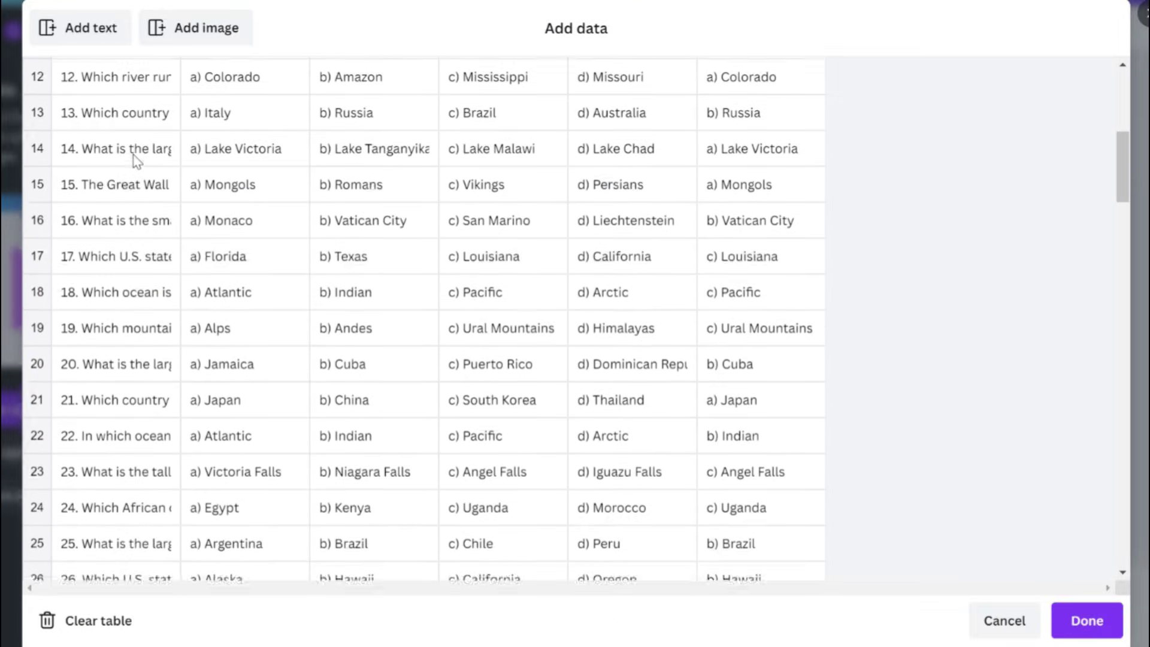
{"action": "scroll", "coordinate": [134, 159], "scroll_direction": "down", "scroll_amount": 2}
{"action": "scroll", "coordinate": [134, 159], "scroll_direction": "down", "scroll_amount": 2}
{"action": "scroll", "coordinate": [134, 159], "scroll_direction": "down", "scroll_amount": 2}
{"action": "scroll", "coordinate": [135, 159], "scroll_direction": "down", "scroll_amount": 2}
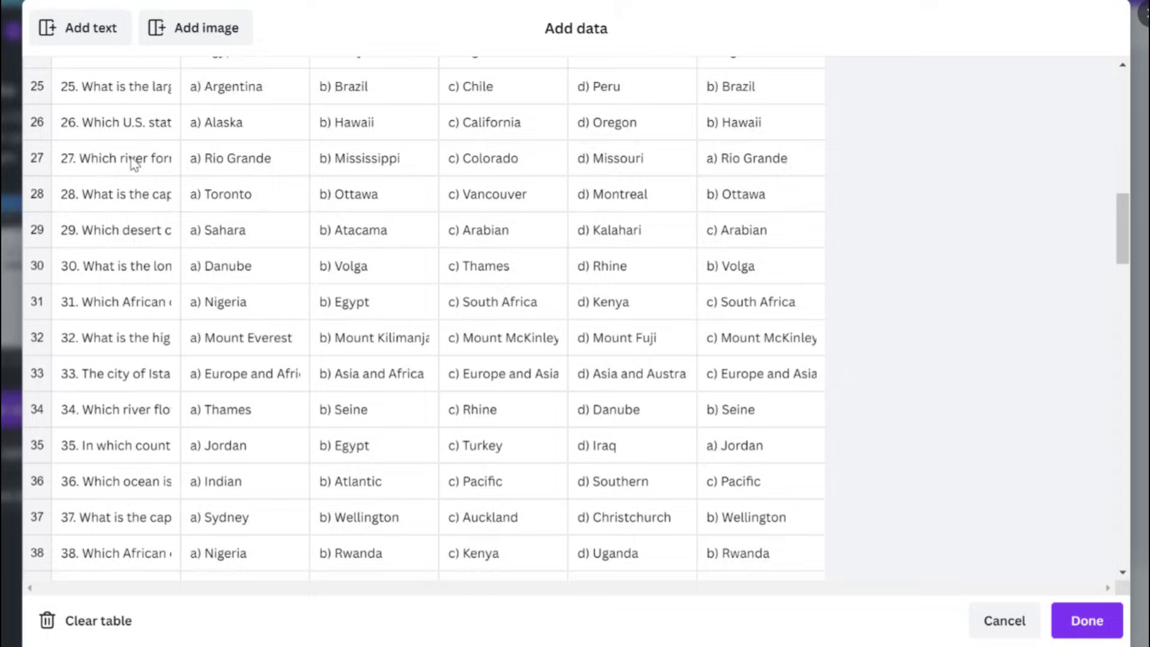
{"action": "scroll", "coordinate": [133, 162], "scroll_direction": "down", "scroll_amount": 2}
{"action": "scroll", "coordinate": [132, 162], "scroll_direction": "down", "scroll_amount": 2}
{"action": "scroll", "coordinate": [132, 162], "scroll_direction": "down", "scroll_amount": 3}
{"action": "scroll", "coordinate": [133, 162], "scroll_direction": "down", "scroll_amount": 2}
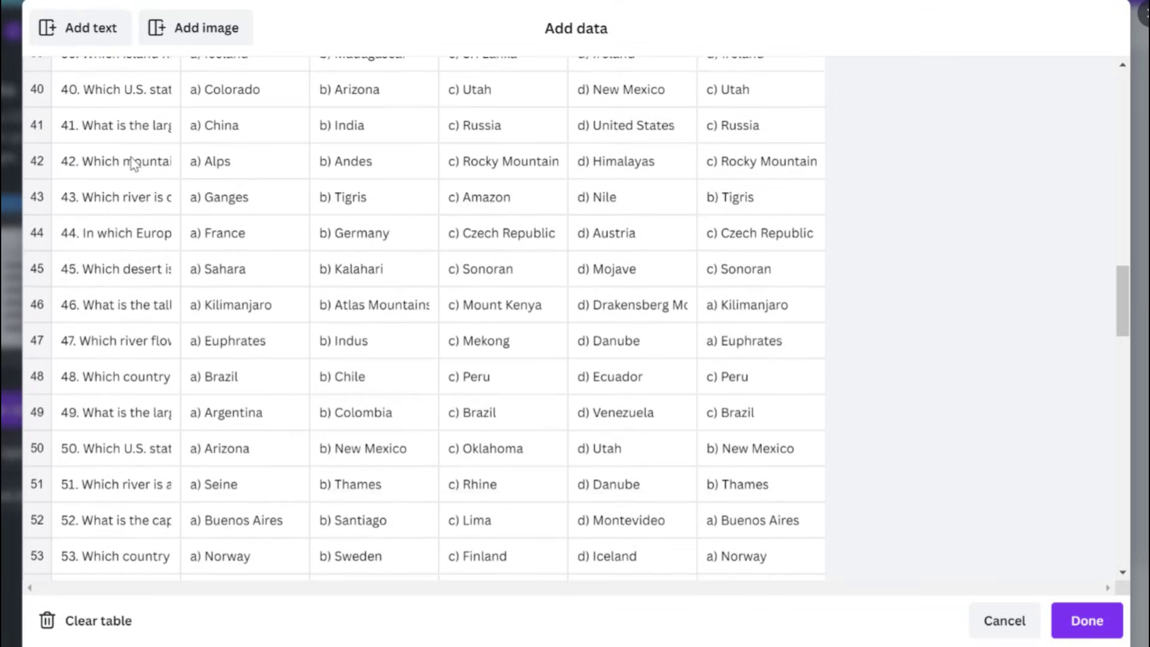
{"action": "scroll", "coordinate": [133, 161], "scroll_direction": "down", "scroll_amount": 3}
{"action": "scroll", "coordinate": [132, 162], "scroll_direction": "down", "scroll_amount": 2}
{"action": "scroll", "coordinate": [132, 161], "scroll_direction": "down", "scroll_amount": 2}
{"action": "scroll", "coordinate": [133, 162], "scroll_direction": "down", "scroll_amount": 3}
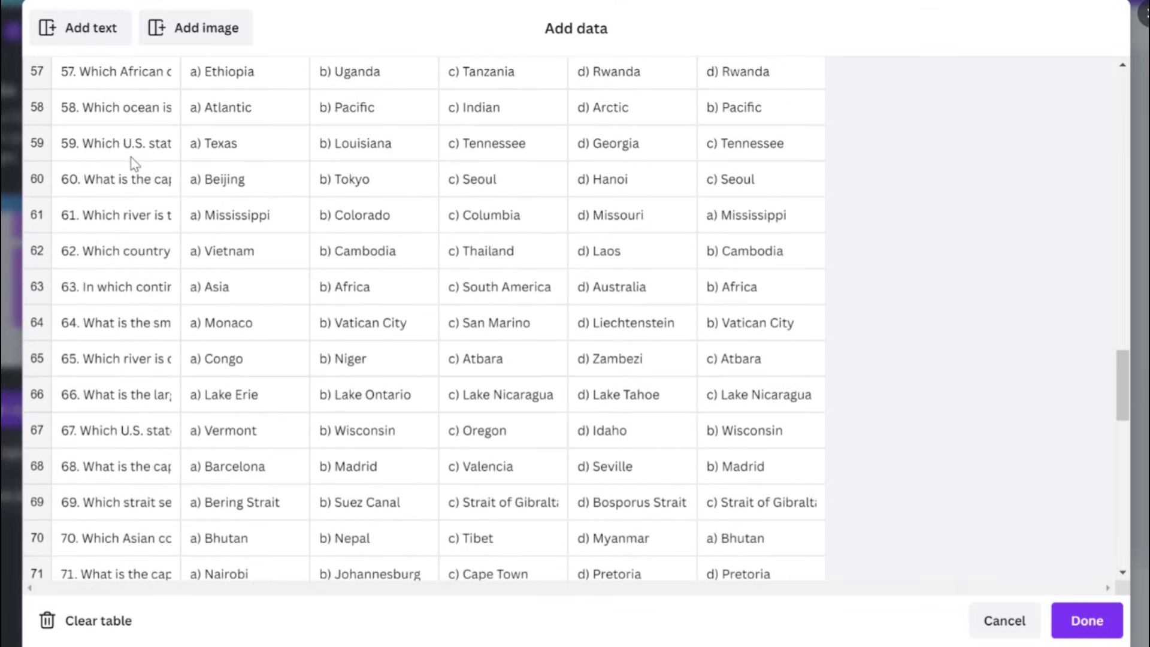
{"action": "scroll", "coordinate": [132, 162], "scroll_direction": "down", "scroll_amount": 3}
{"action": "scroll", "coordinate": [132, 162], "scroll_direction": "down", "scroll_amount": 2}
{"action": "scroll", "coordinate": [132, 161], "scroll_direction": "down", "scroll_amount": 4}
{"action": "scroll", "coordinate": [132, 162], "scroll_direction": "down", "scroll_amount": 2}
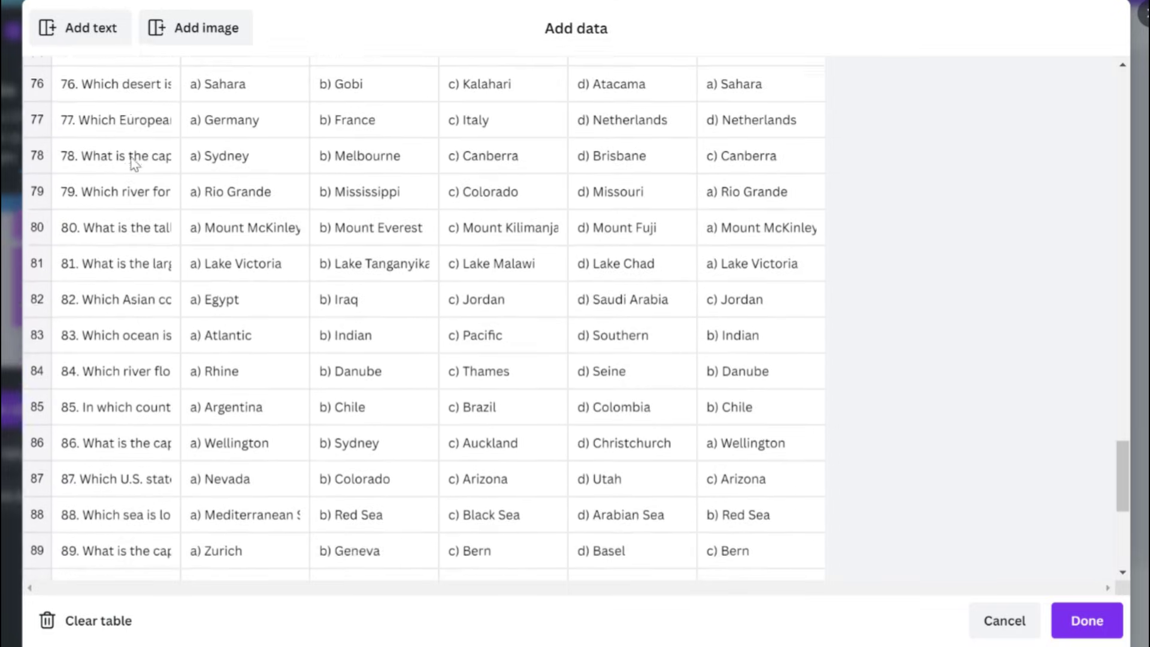
{"action": "scroll", "coordinate": [133, 162], "scroll_direction": "down", "scroll_amount": 3}
{"action": "scroll", "coordinate": [133, 161], "scroll_direction": "down", "scroll_amount": 3}
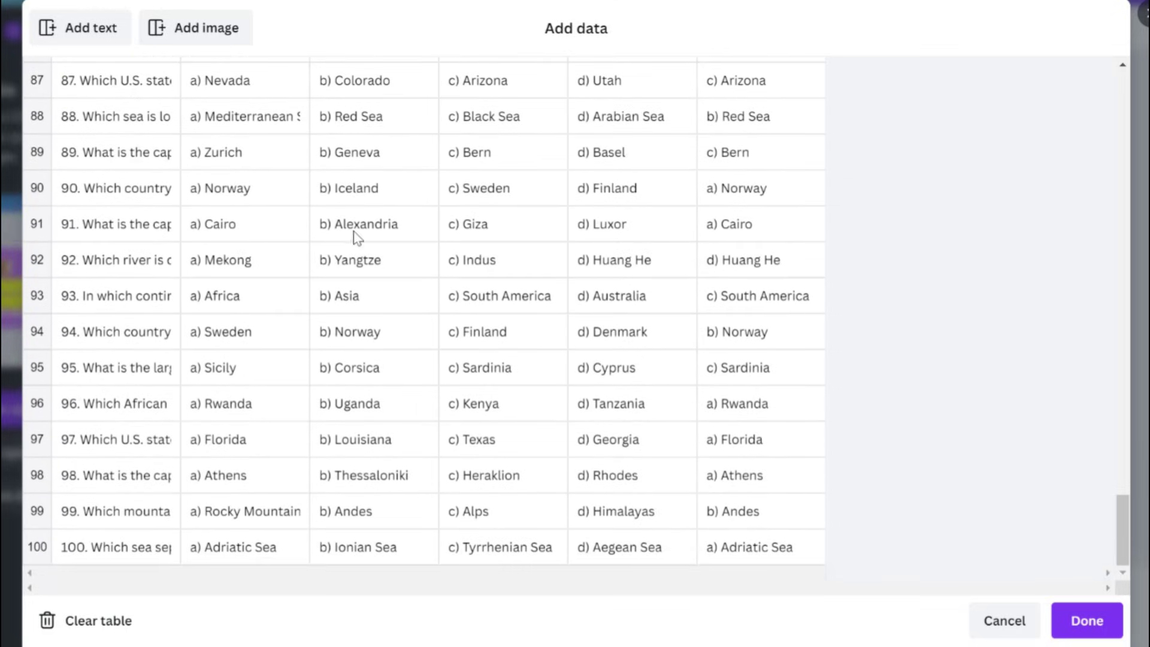
Connect the question heading to the Question data field.
{"action": "left_click", "coordinate": [1062, 630]}
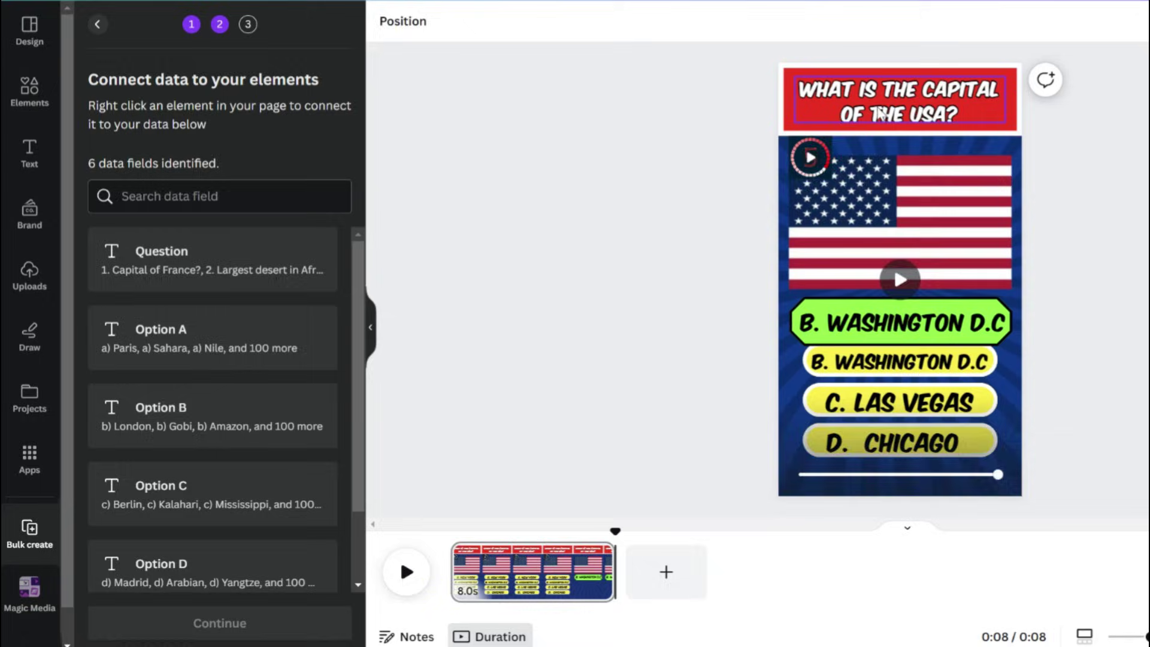
{"action": "left_click", "coordinate": [884, 111]}
{"action": "right_click", "coordinate": [884, 110]}
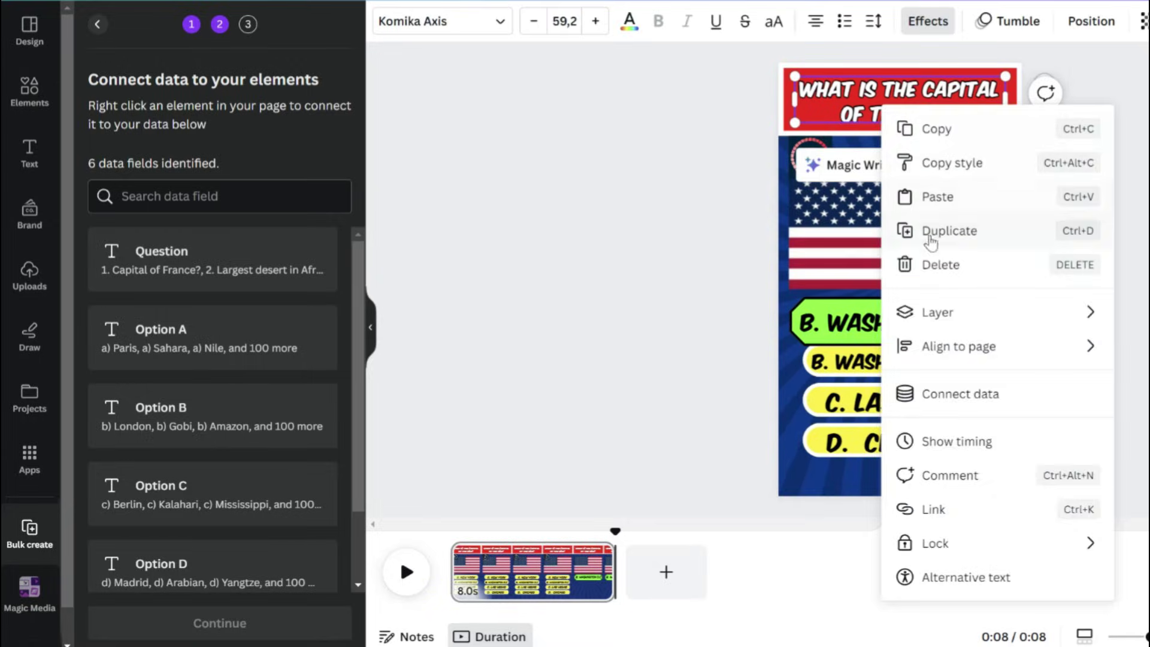
{"action": "left_click", "coordinate": [953, 395]}
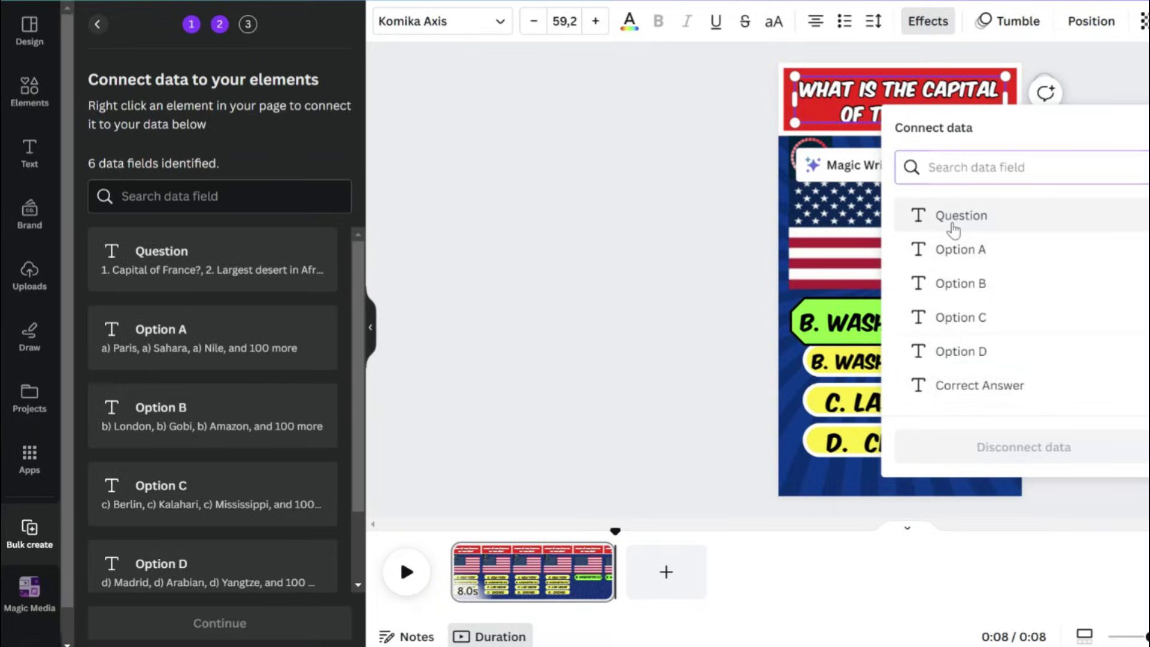
{"action": "left_click", "coordinate": [954, 221]}
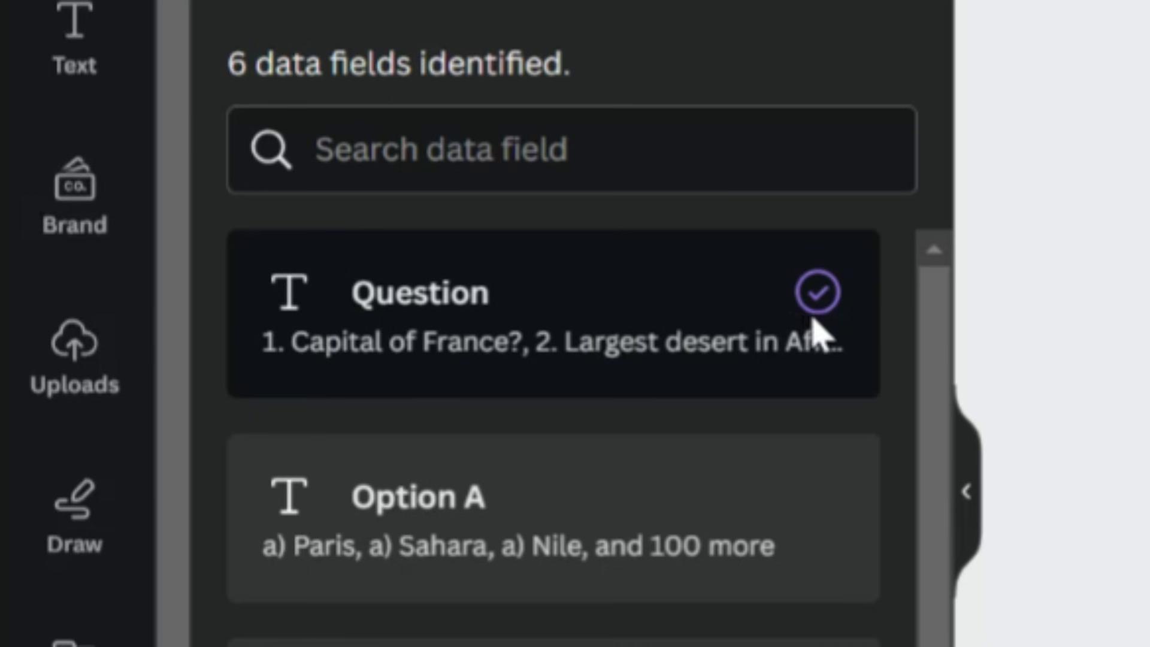
Connect the green banner to Correct Answer and the first option to Option A.
{"action": "left_click", "coordinate": [877, 331]}
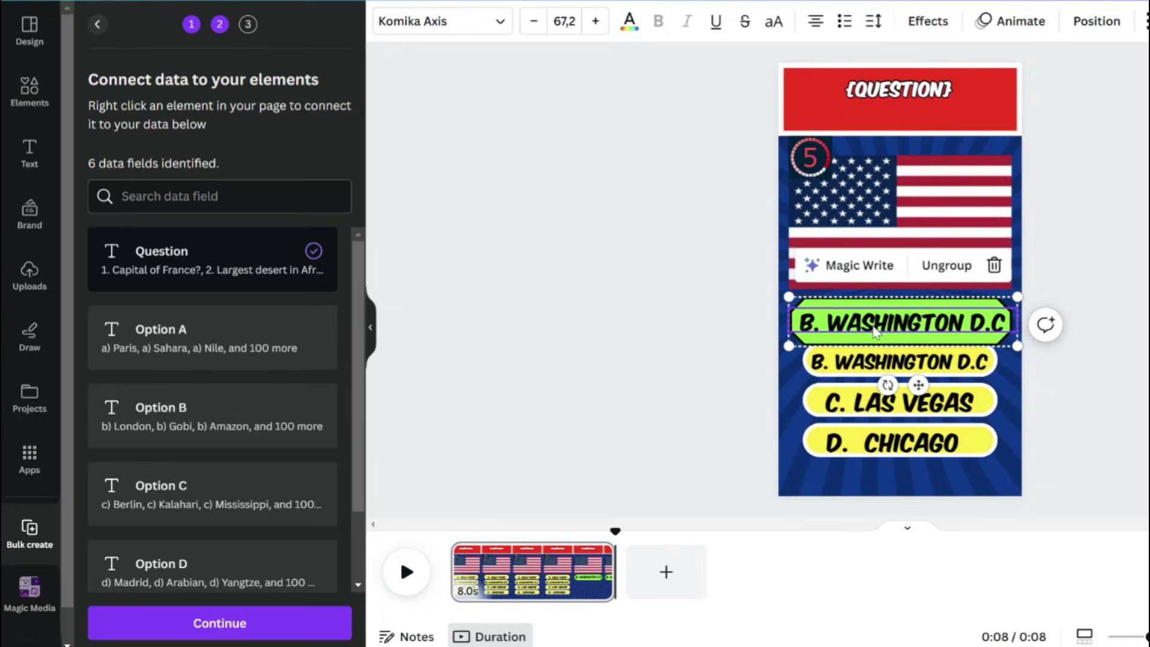
{"action": "right_click", "coordinate": [876, 331]}
{"action": "left_click", "coordinate": [946, 393]}
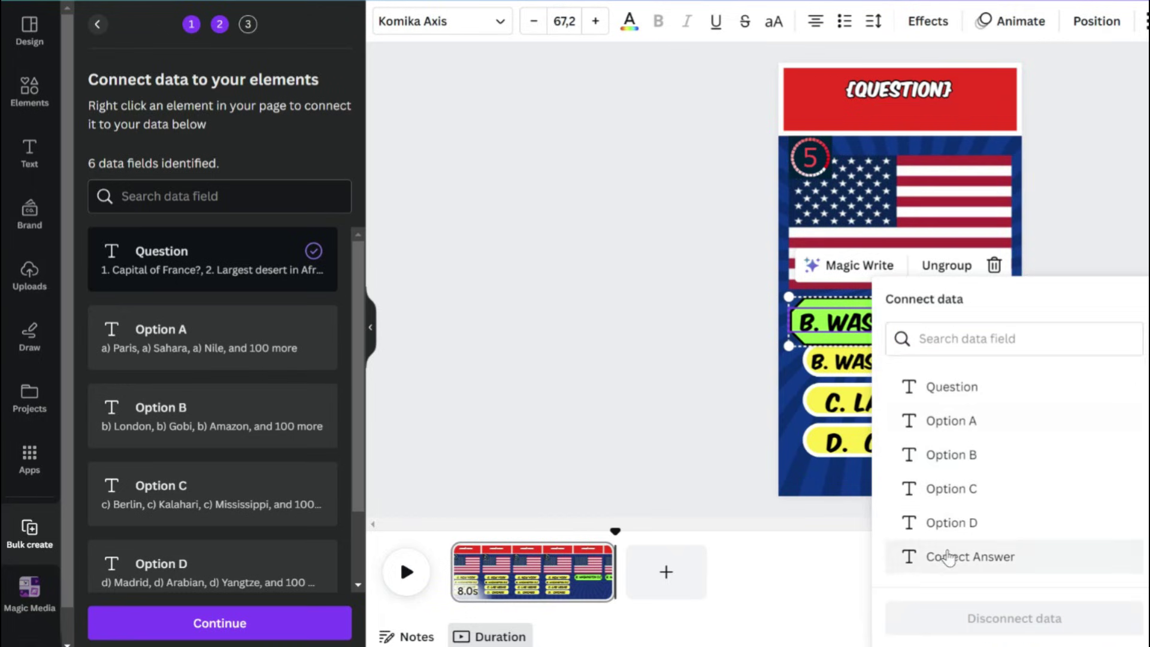
{"action": "left_click", "coordinate": [949, 558]}
{"action": "right_click", "coordinate": [854, 360]}
{"action": "left_click", "coordinate": [910, 398]}
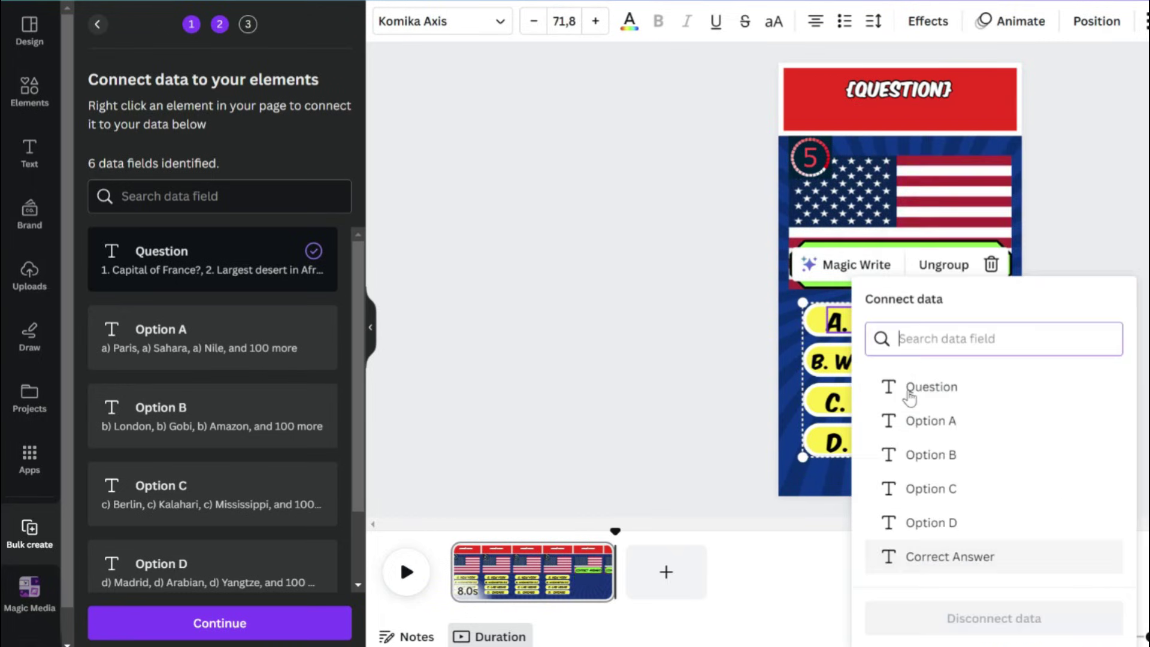
{"action": "left_click", "coordinate": [919, 420]}
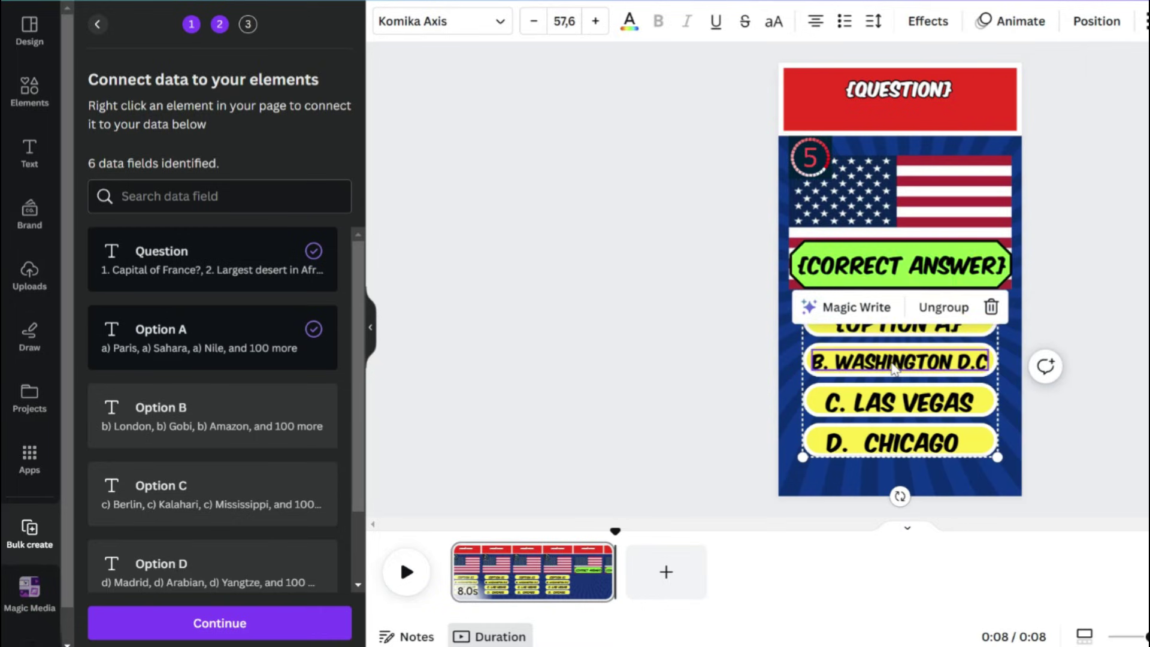
Connect the second and third answer boxes to Option B and Option C.
{"action": "right_click", "coordinate": [895, 369]}
{"action": "left_click", "coordinate": [929, 393]}
{"action": "left_click", "coordinate": [940, 454]}
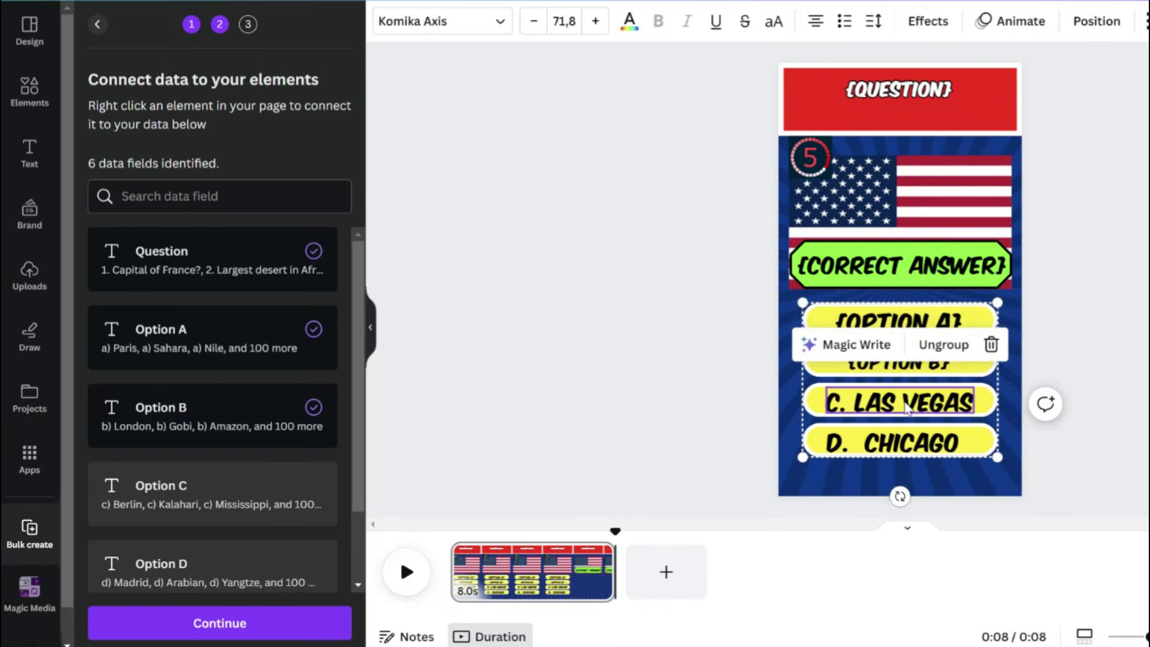
{"action": "right_click", "coordinate": [908, 406]}
{"action": "left_click", "coordinate": [918, 400]}
{"action": "left_click", "coordinate": [940, 486]}
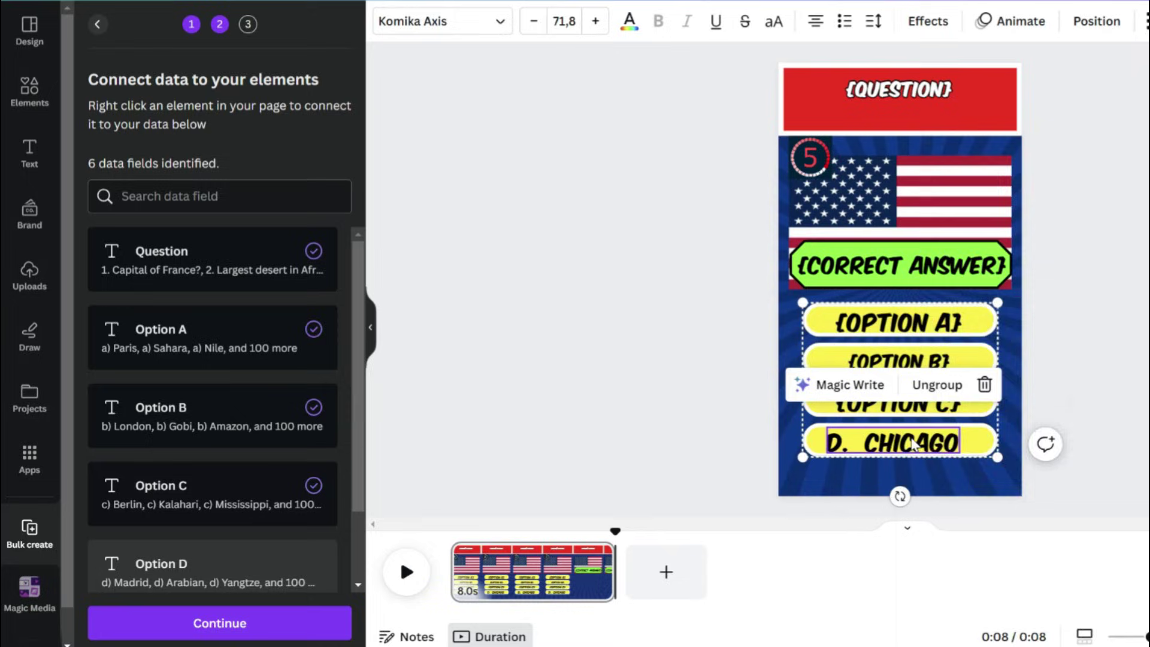
Connect the fourth answer box to Option D and move the banner over option A.
{"action": "right_click", "coordinate": [912, 443]}
{"action": "left_click", "coordinate": [926, 393]}
{"action": "left_click", "coordinate": [940, 521]}
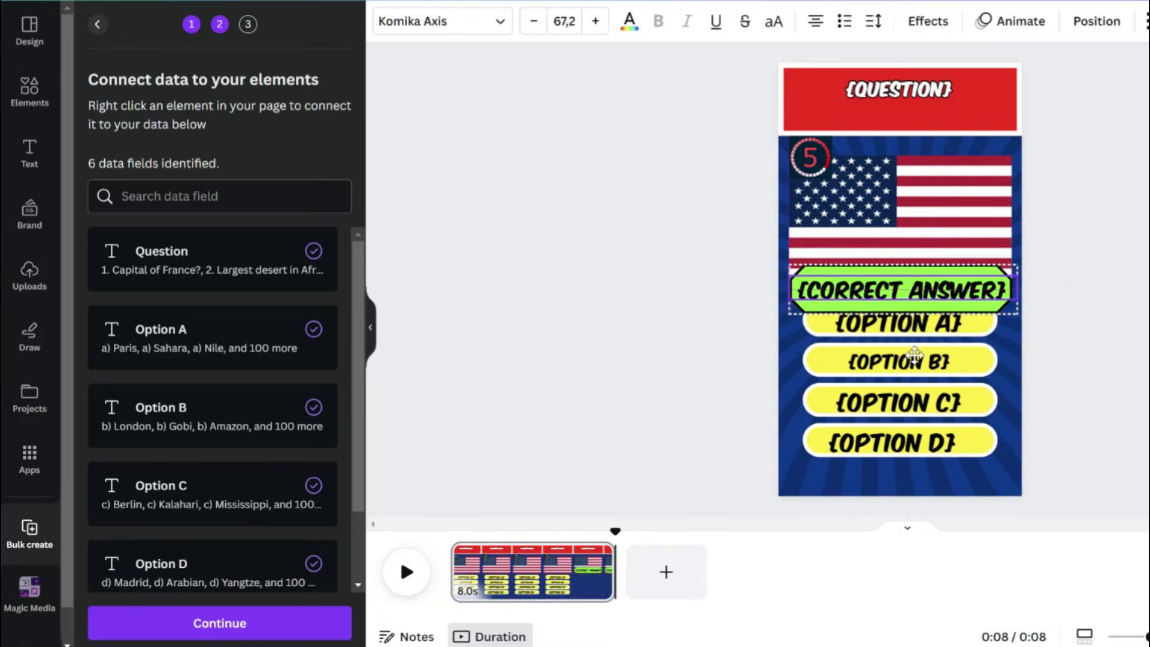
{"action": "left_click_drag", "start_coordinate": [915, 355], "coordinate": [915, 387]}
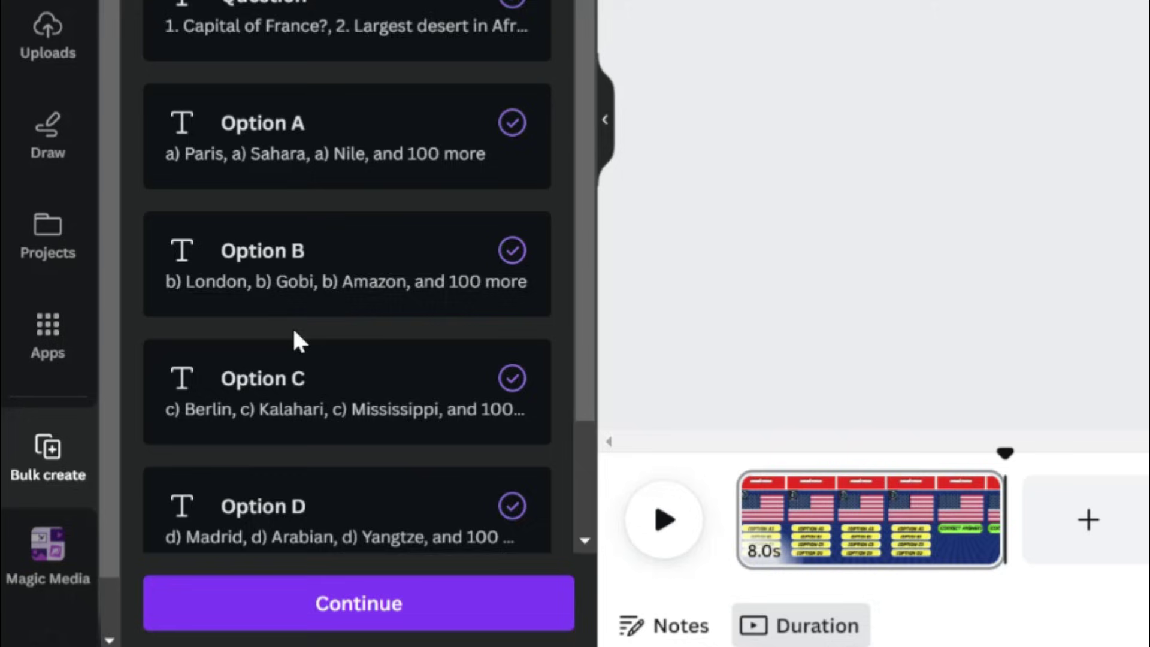
{"action": "scroll", "coordinate": [296, 343], "scroll_direction": "down", "scroll_amount": 2}
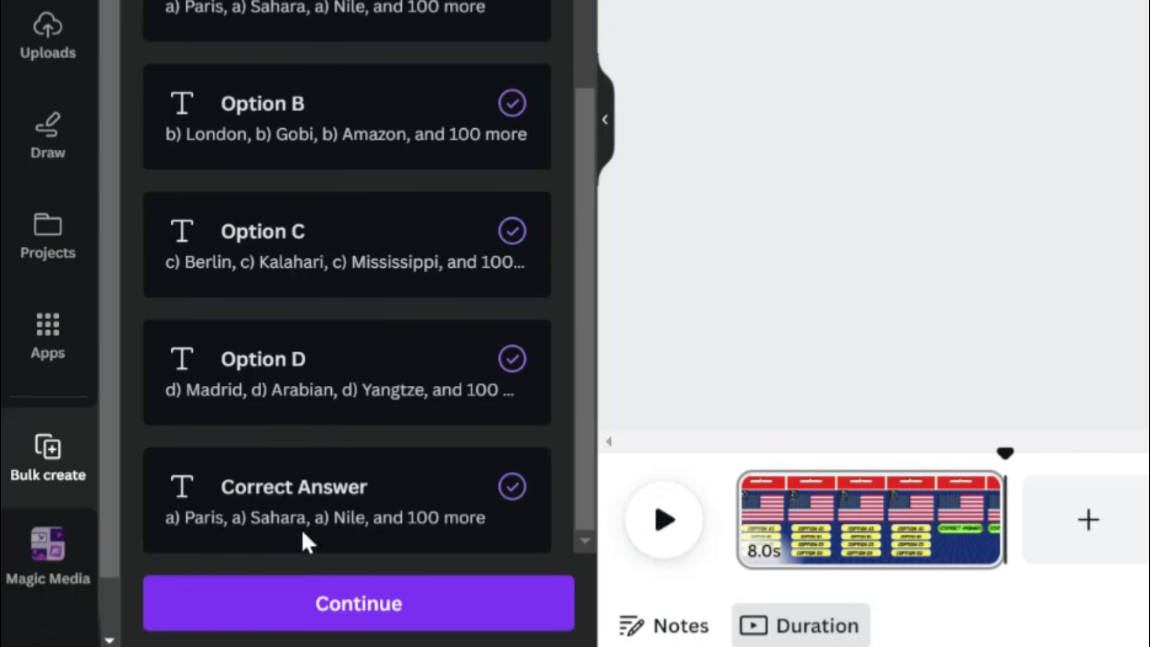
Review the connected rows, generate all 100 quiz pages, and preview the first one.
{"action": "left_click", "coordinate": [324, 601]}
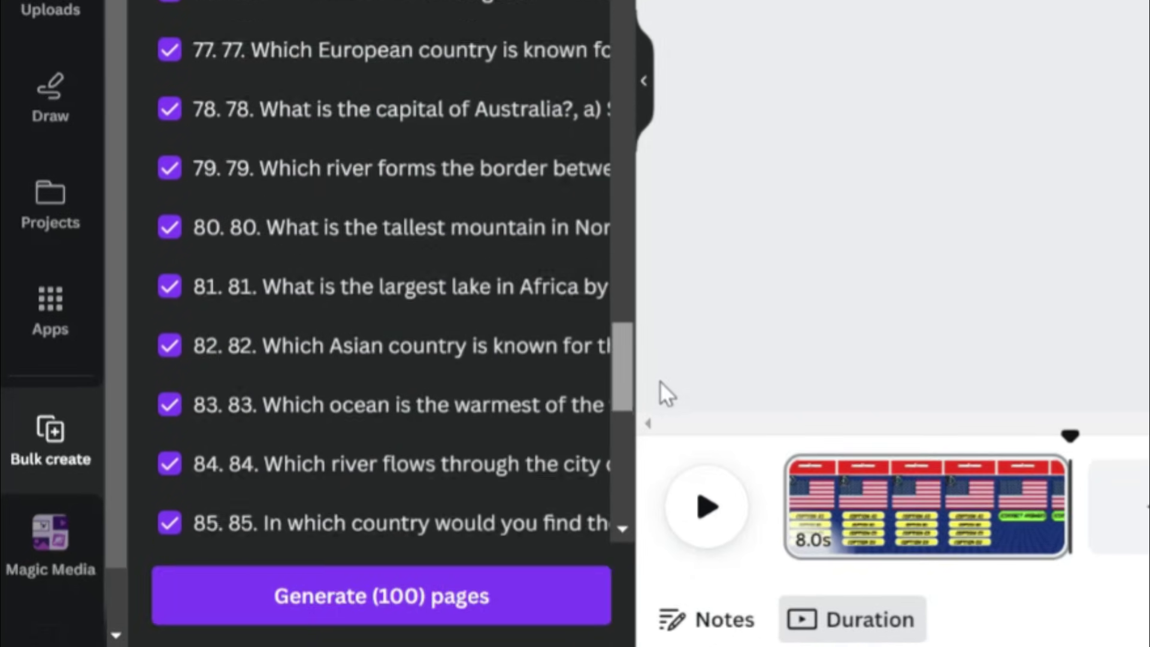
{"action": "left_click_drag", "start_coordinate": [660, 382], "coordinate": [663, 507]}
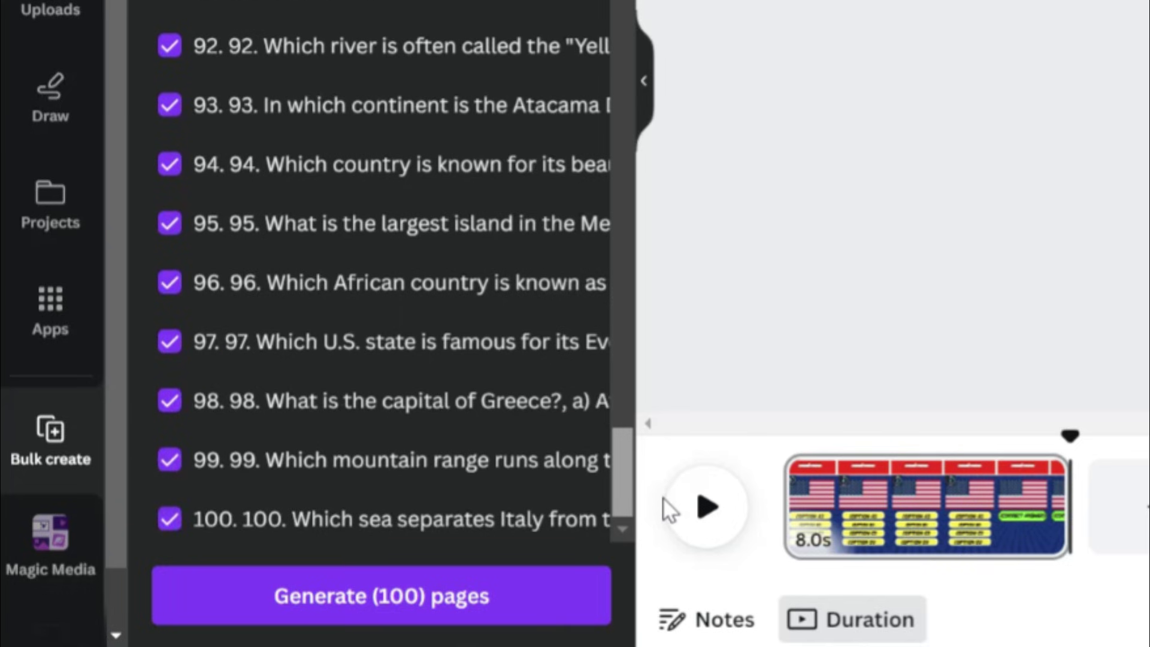
{"action": "left_click", "coordinate": [459, 601]}
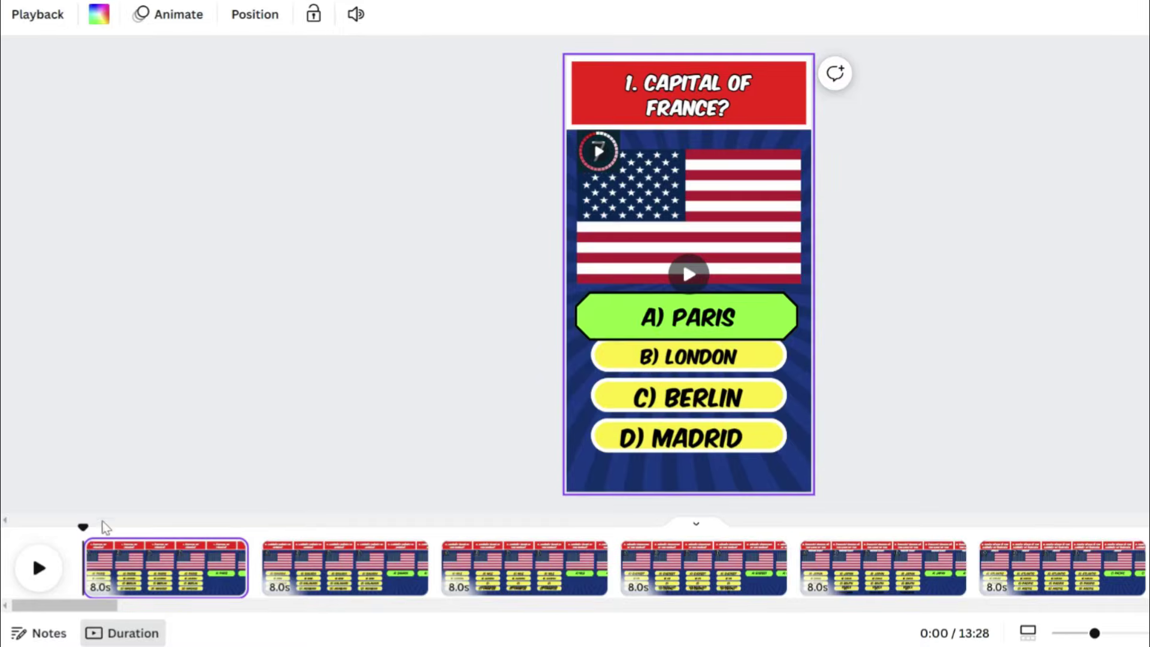
{"action": "left_click_drag", "start_coordinate": [85, 553], "coordinate": [233, 554]}
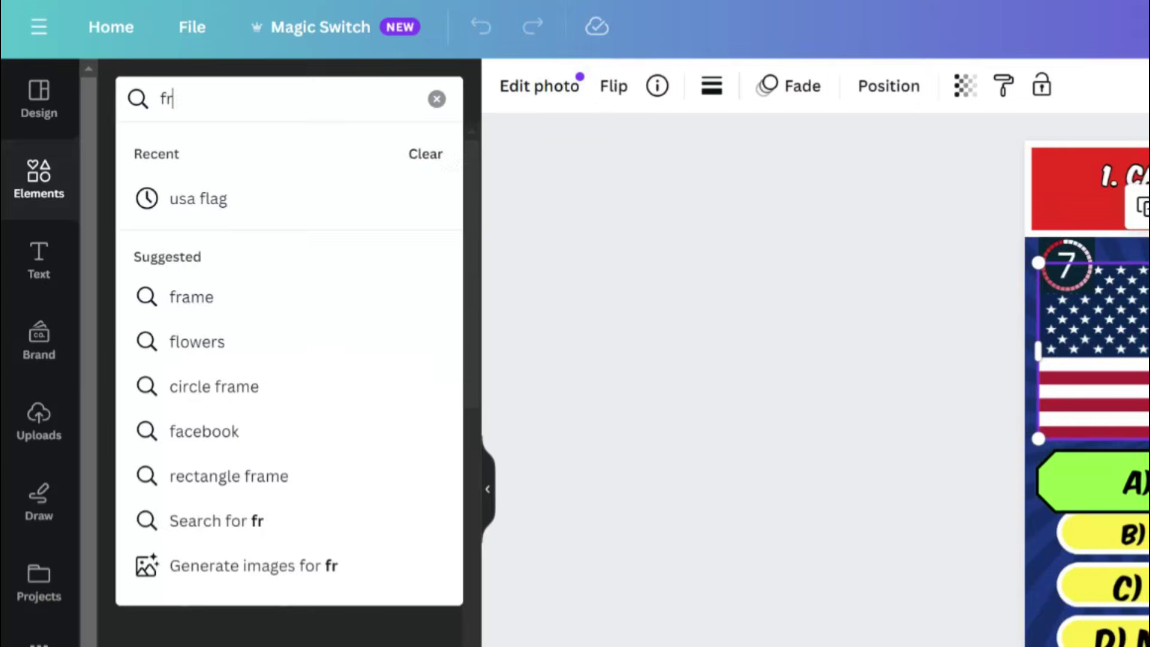
{"action": "type", "text": "ance fl"}
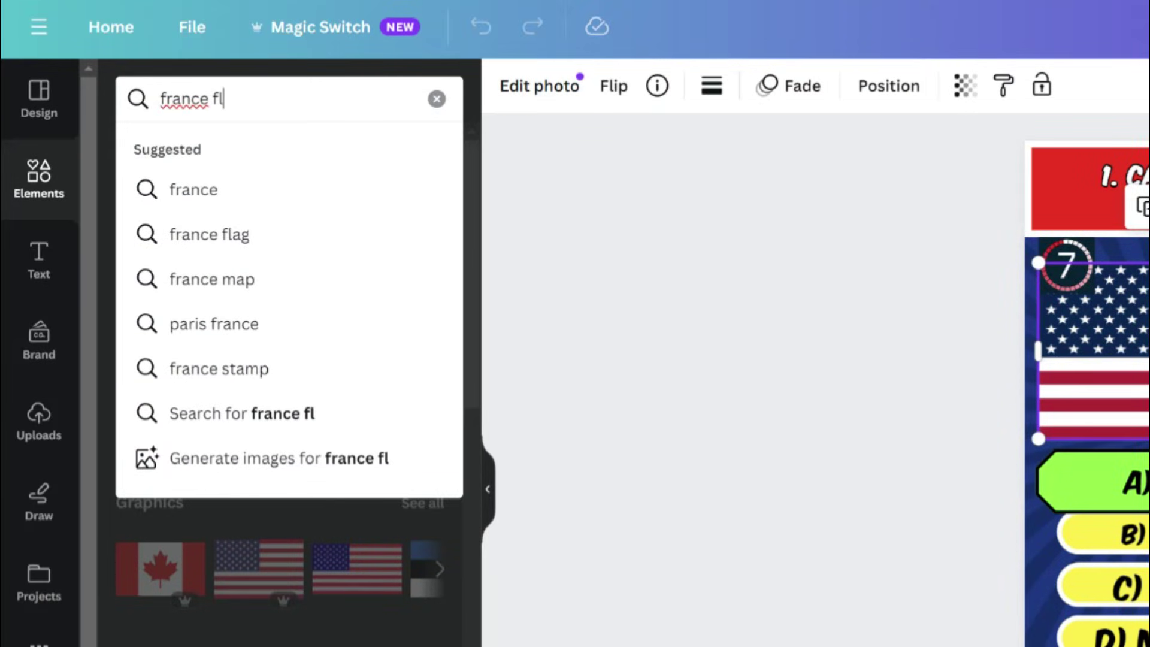
{"action": "type", "text": "ag"}
Replace the US flag on question 1 with a France flag found in Elements.
{"action": "key", "text": "Return"}
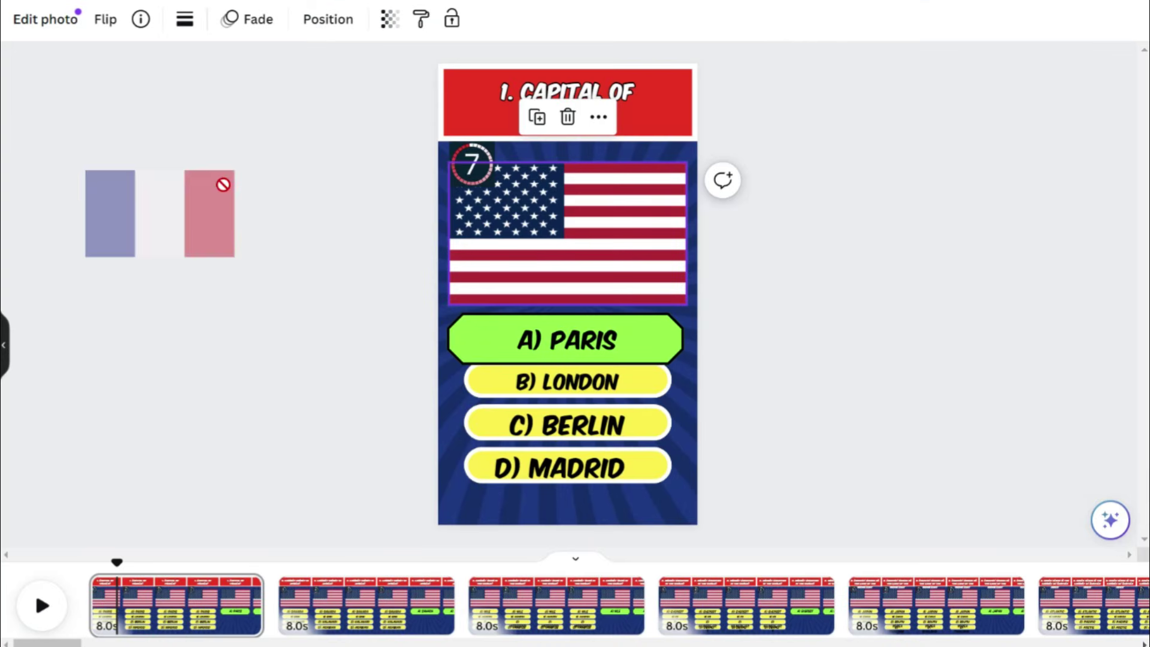
{"action": "left_click_drag", "start_coordinate": [160, 342], "coordinate": [496, 199]}
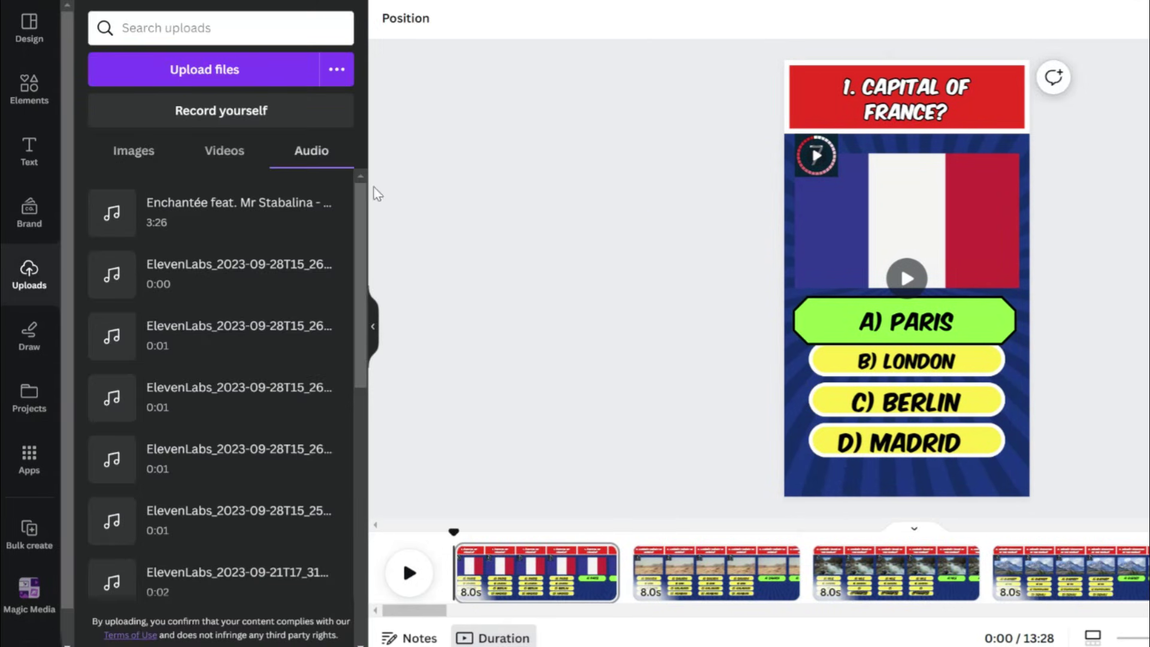
Add the Enchantée song, the Clock Ticking 2 sound and the ding sound to the timeline.
{"action": "left_click_drag", "start_coordinate": [283, 221], "coordinate": [458, 589]}
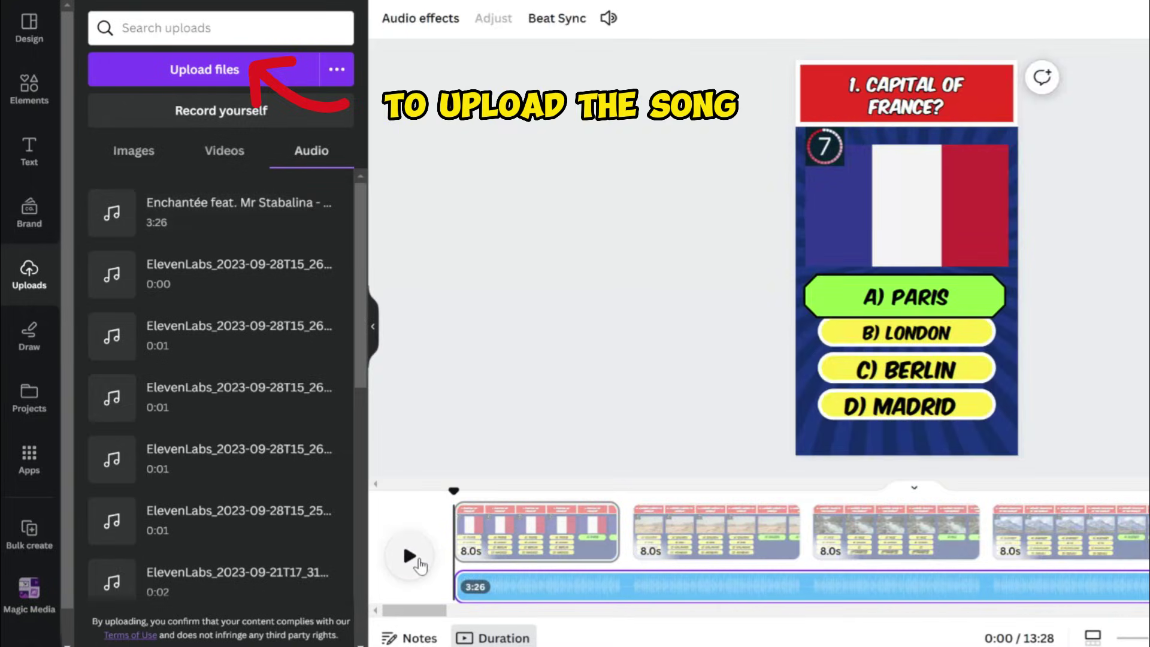
{"action": "left_click", "coordinate": [409, 556]}
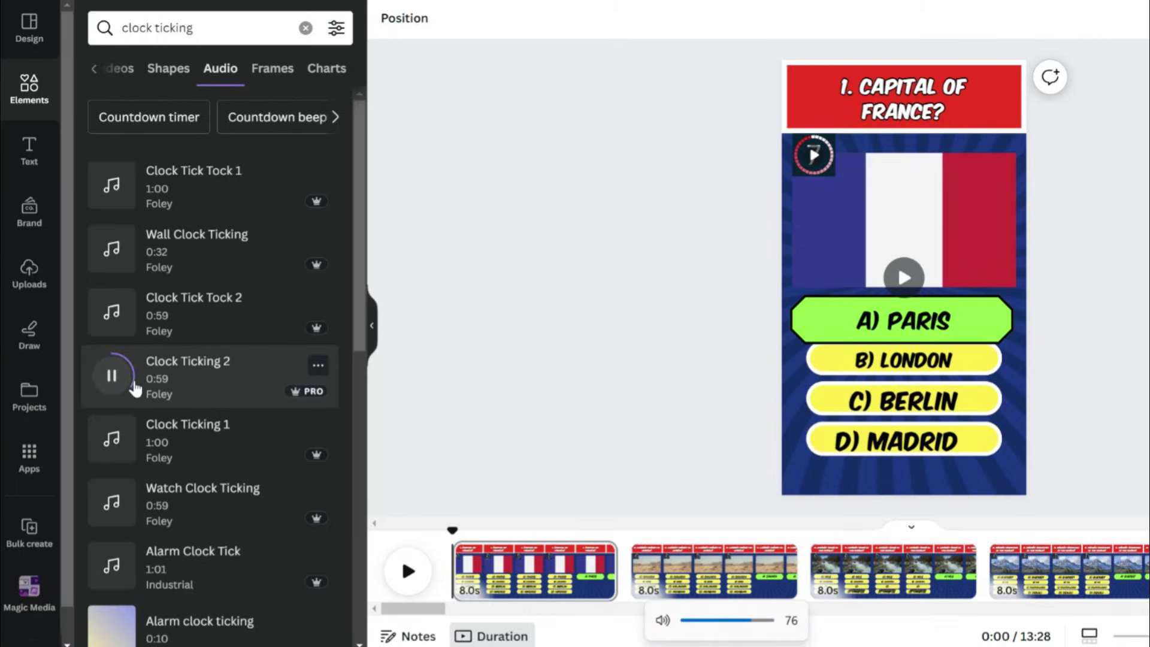
{"action": "mouse_move", "coordinate": [171, 393]}
{"action": "left_mouse_down"}
{"action": "mouse_move", "coordinate": [474, 587]}
{"action": "mouse_move", "coordinate": [455, 573]}
{"action": "mouse_move", "coordinate": [754, 573]}
{"action": "left_mouse_up"}
{"action": "right_click", "coordinate": [564, 585]}
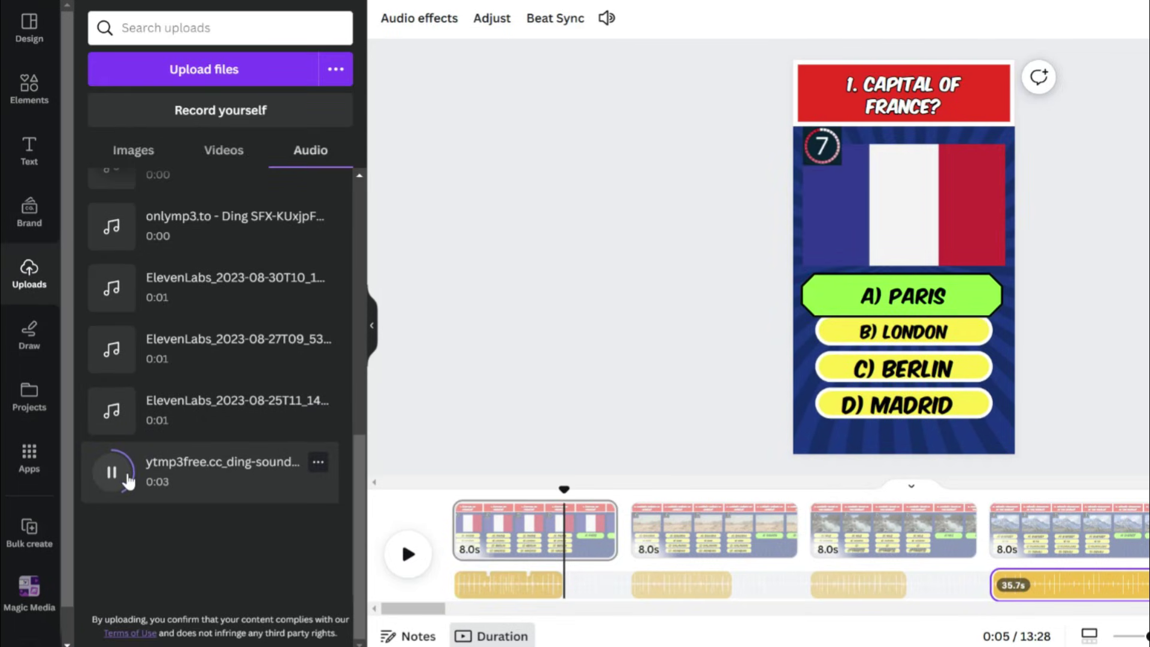
{"action": "mouse_move", "coordinate": [155, 481]}
{"action": "left_mouse_down"}
{"action": "mouse_move", "coordinate": [546, 535]}
{"action": "mouse_move", "coordinate": [576, 580]}
{"action": "left_mouse_up"}
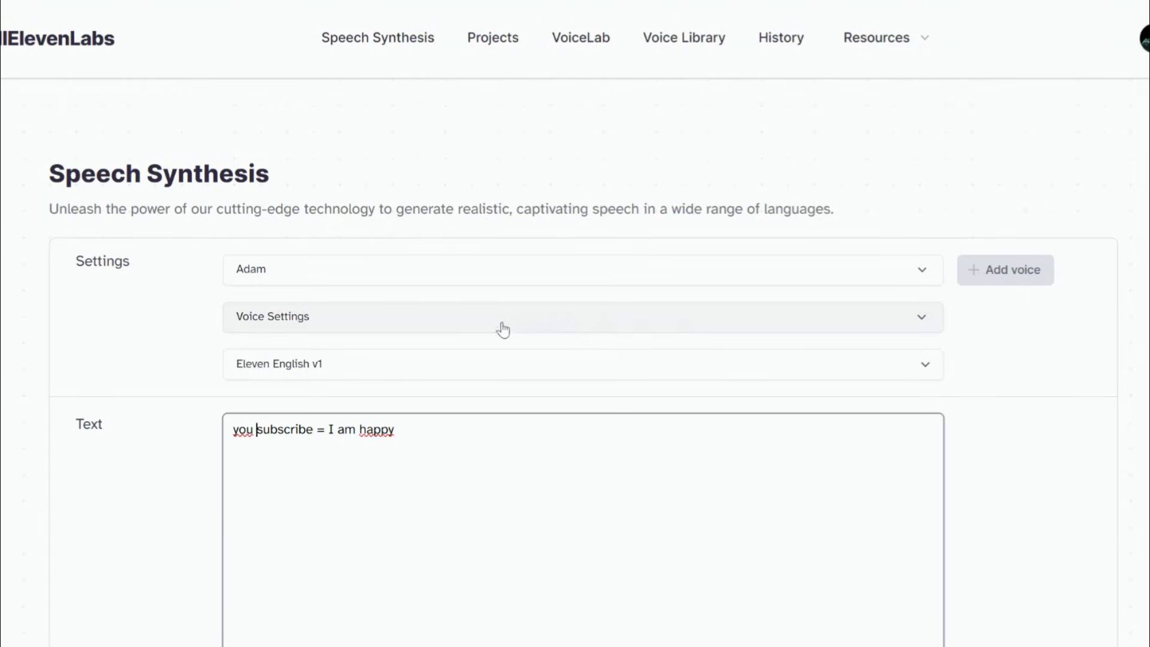
{"action": "scroll", "coordinate": [503, 330], "scroll_direction": "down", "scroll_amount": 2}
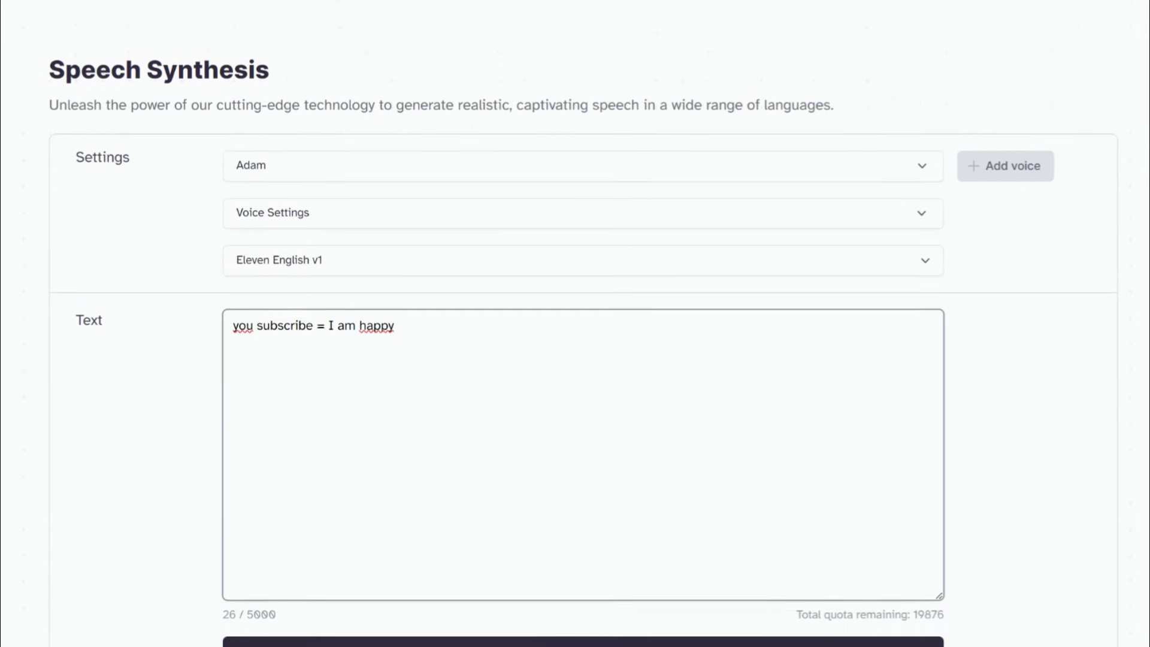
{"action": "left_click_drag", "start_coordinate": [395, 270], "coordinate": [344, 269]}
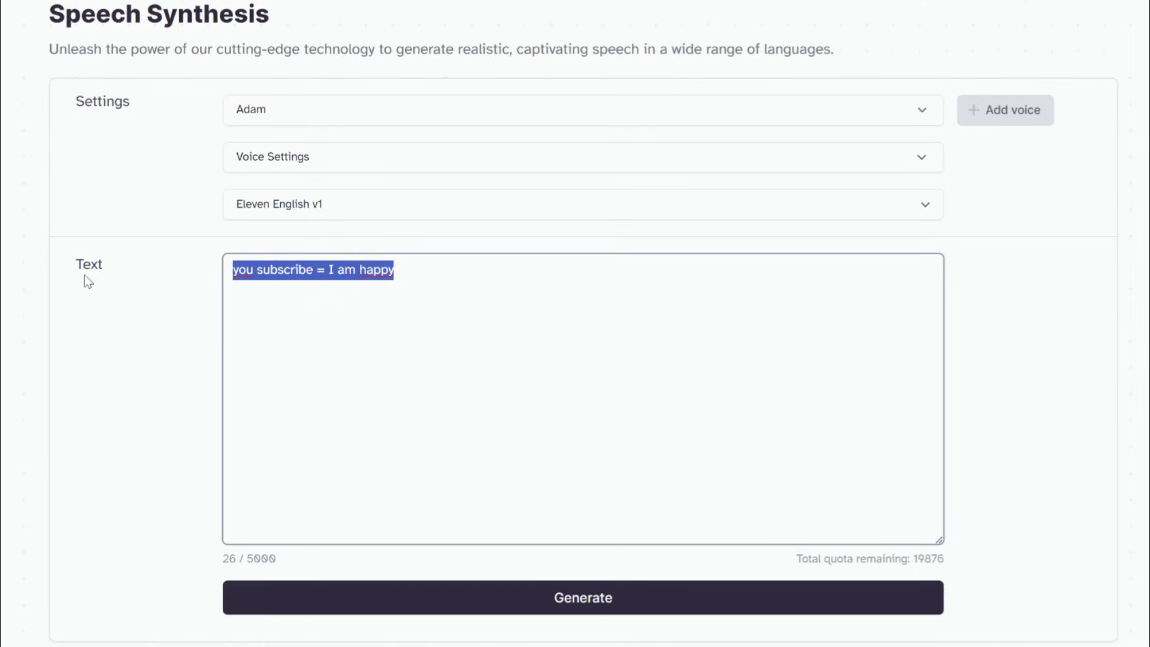
{"action": "type", "text": "capital of f"}
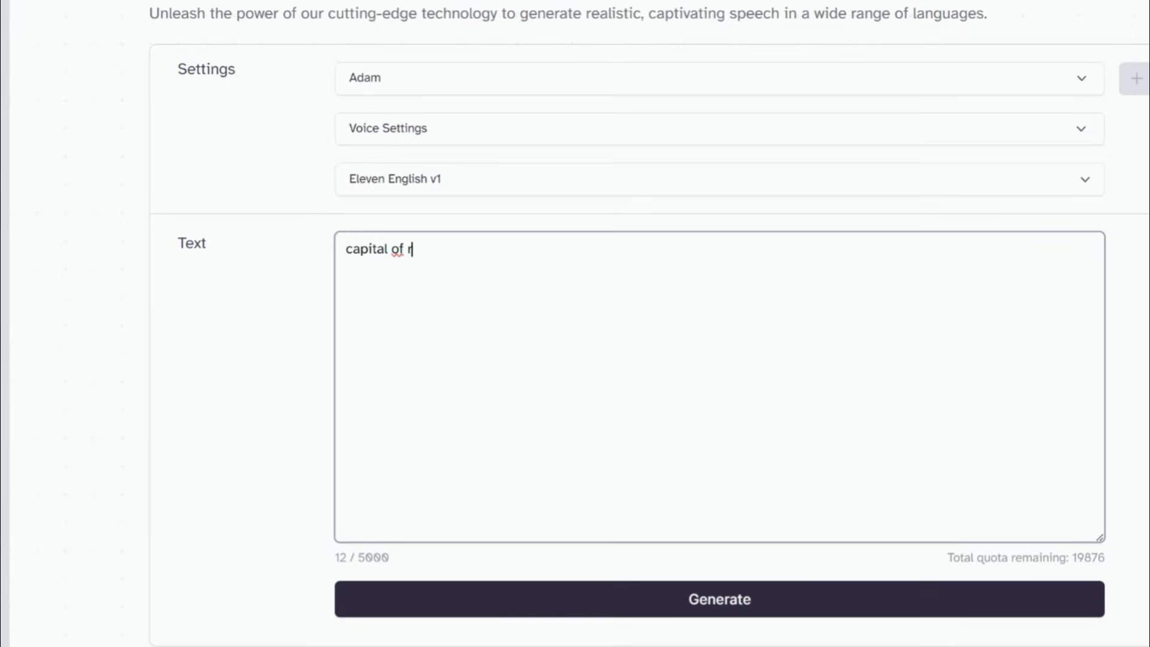
{"action": "type", "text": "e"}
Generate the 'capital of france' speech clip in ElevenLabs.
{"action": "left_click", "coordinate": [689, 609]}
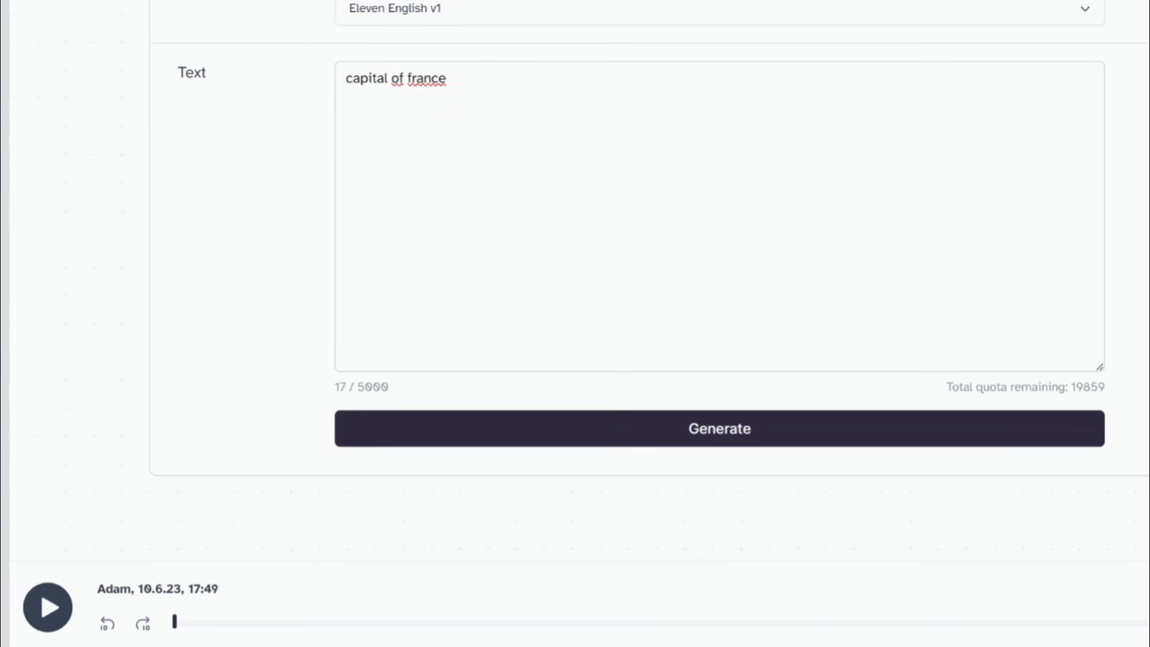
{"action": "scroll", "coordinate": [899, 455], "scroll_direction": "up", "scroll_amount": 3}
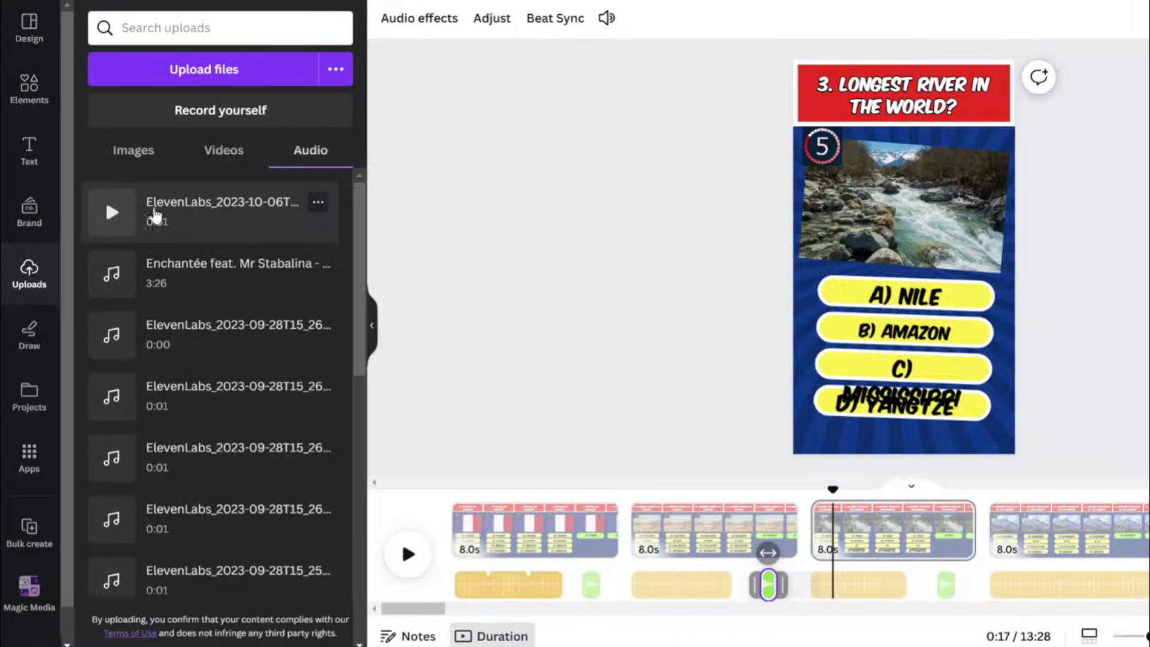
{"action": "mouse_move", "coordinate": [152, 216]}
{"action": "left_mouse_down"}
{"action": "mouse_move", "coordinate": [475, 329]}
{"action": "mouse_move", "coordinate": [818, 590]}
{"action": "mouse_move", "coordinate": [833, 586]}
{"action": "left_mouse_up"}
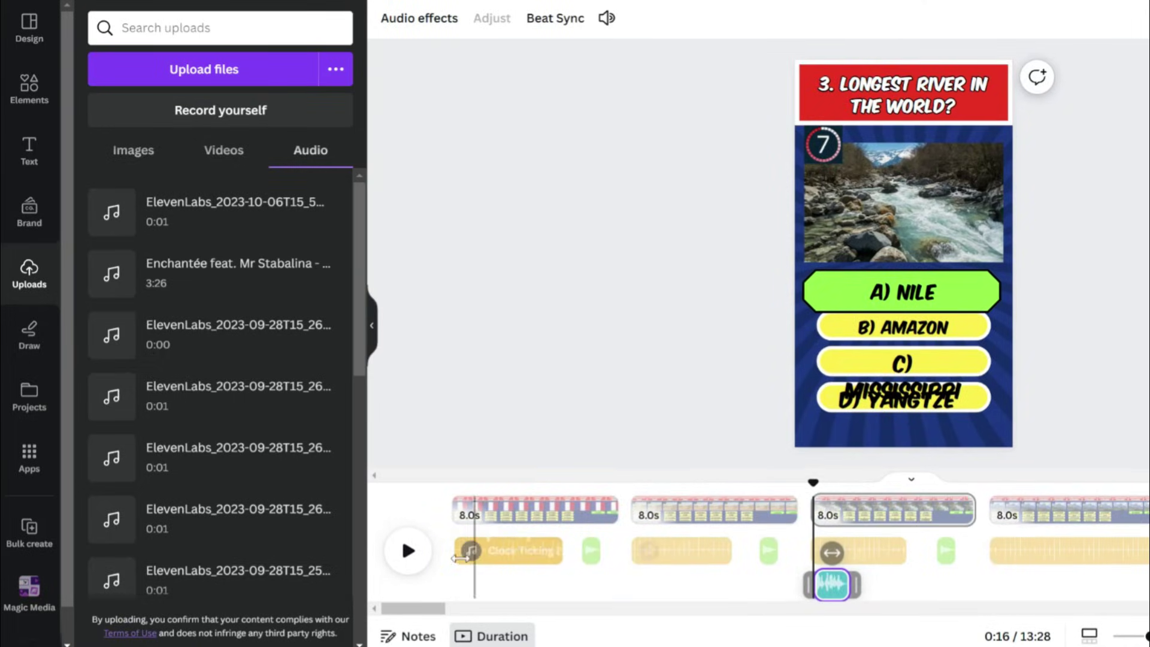
Preview the quiz video full screen through the France capital question and Paris answer.
{"action": "left_click", "coordinate": [408, 551]}
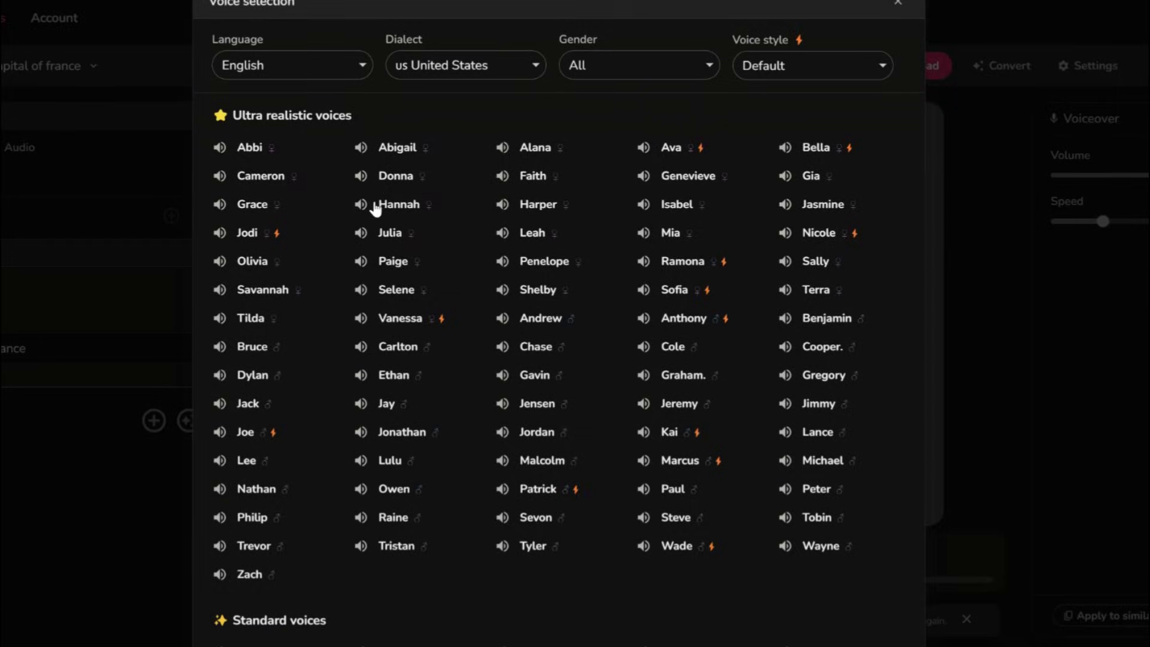
{"action": "scroll", "coordinate": [376, 210], "scroll_direction": "down", "scroll_amount": 2}
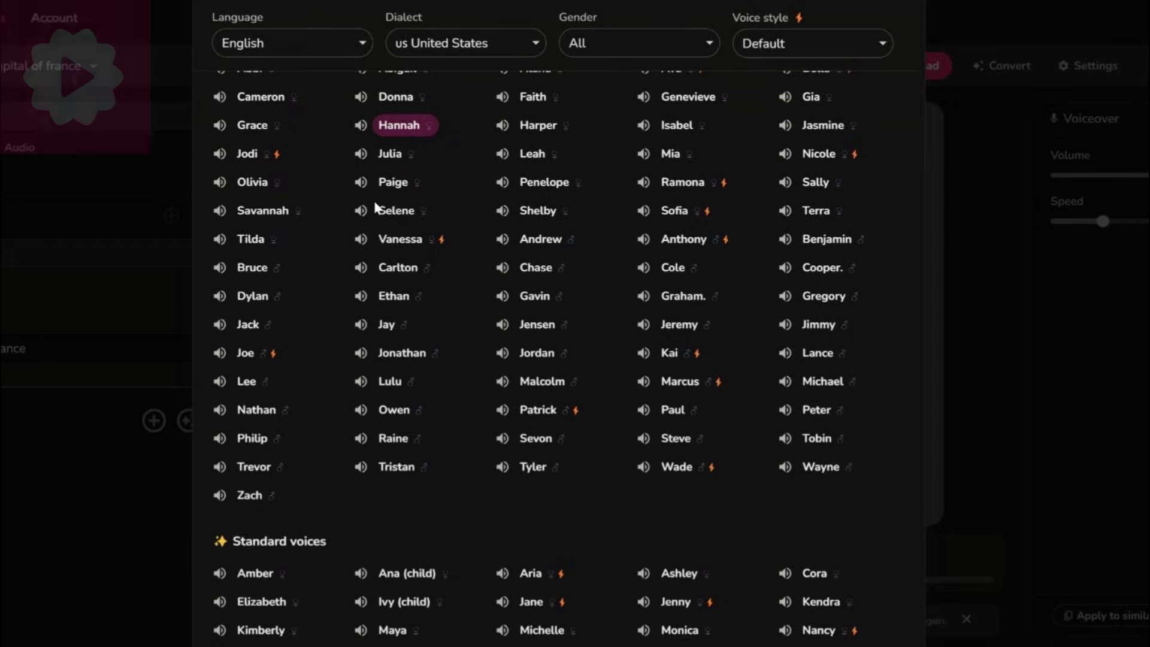
{"action": "scroll", "coordinate": [376, 208], "scroll_direction": "down", "scroll_amount": 2}
{"action": "scroll", "coordinate": [376, 209], "scroll_direction": "down", "scroll_amount": 1}
{"action": "scroll", "coordinate": [376, 208], "scroll_direction": "down", "scroll_amount": 2}
{"action": "scroll", "coordinate": [376, 209], "scroll_direction": "down", "scroll_amount": 2}
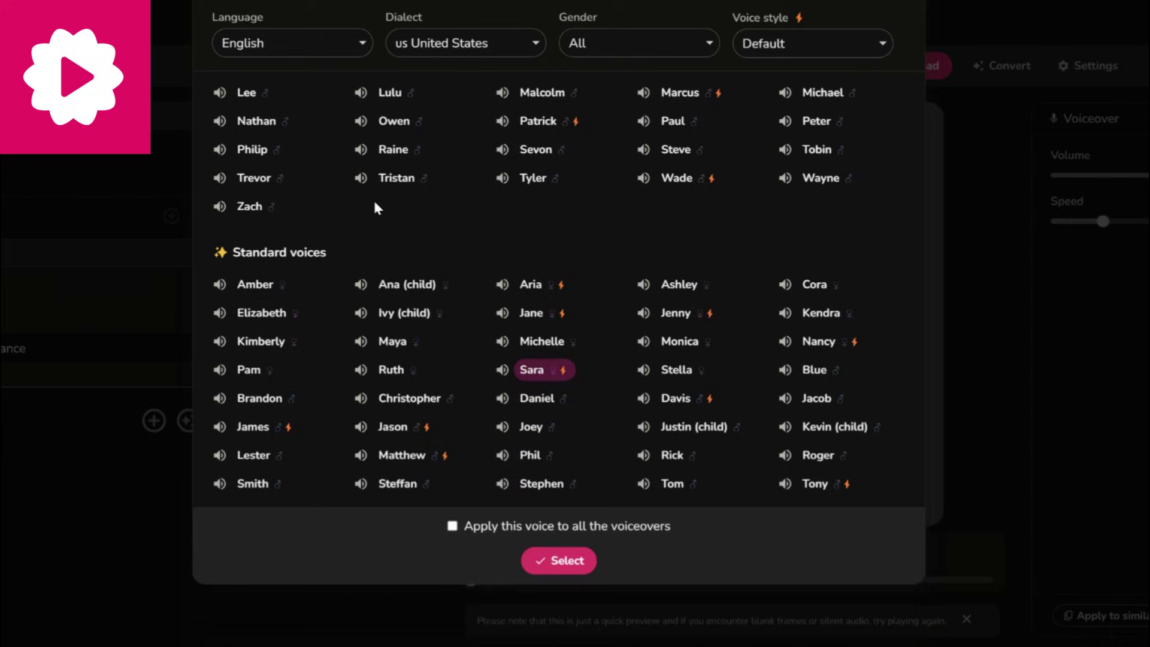
{"action": "scroll", "coordinate": [376, 209], "scroll_direction": "up", "scroll_amount": 2}
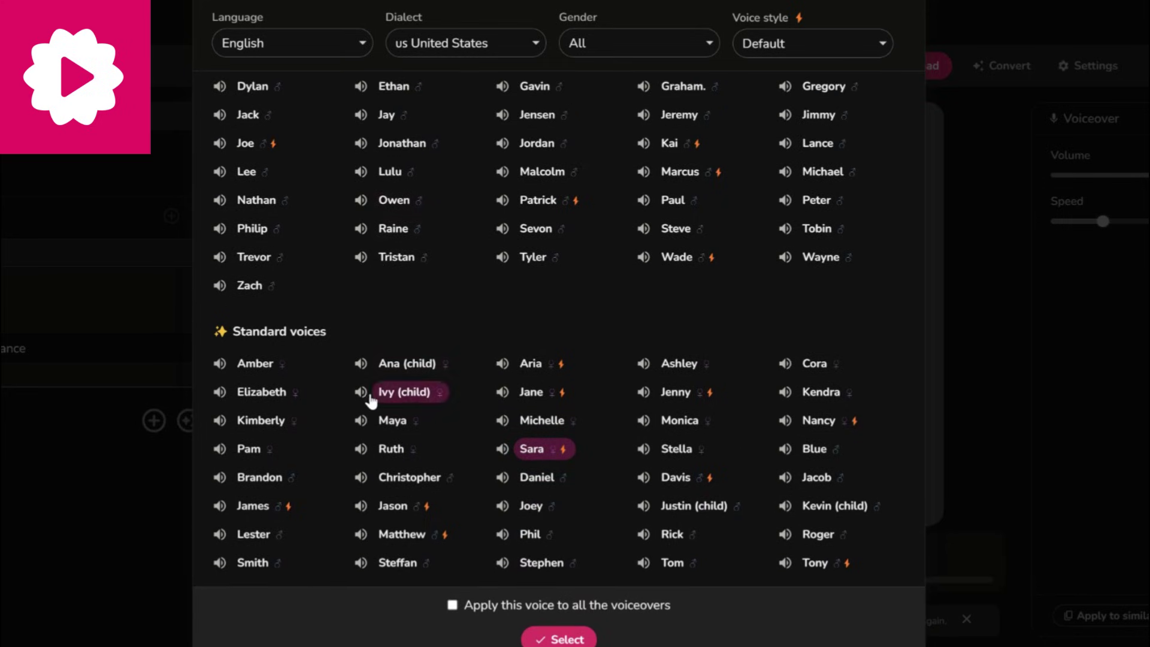